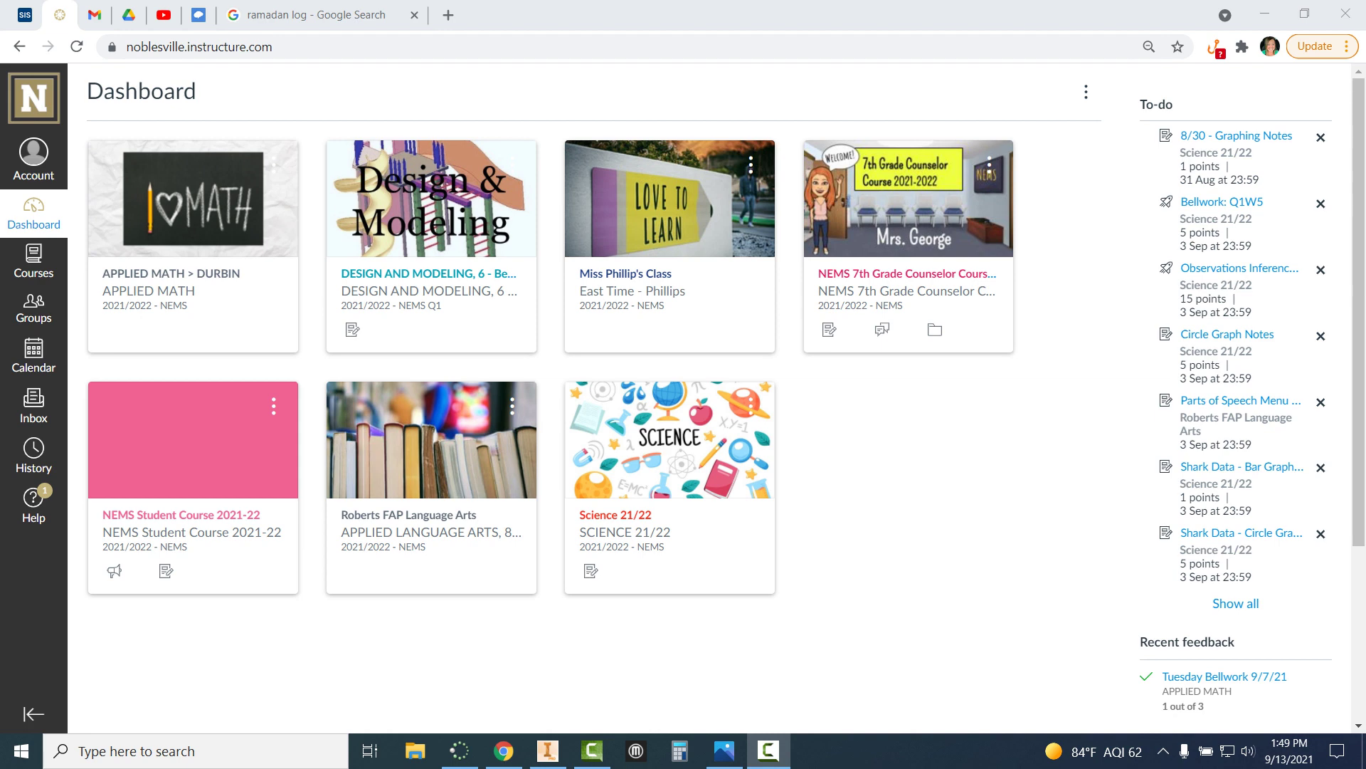
# From the Design and Modeling course's 1.5.5 - Logo in Autodesk assignment, download the submitted logo part file and open it in Inventor.
pyautogui.click(431, 214)
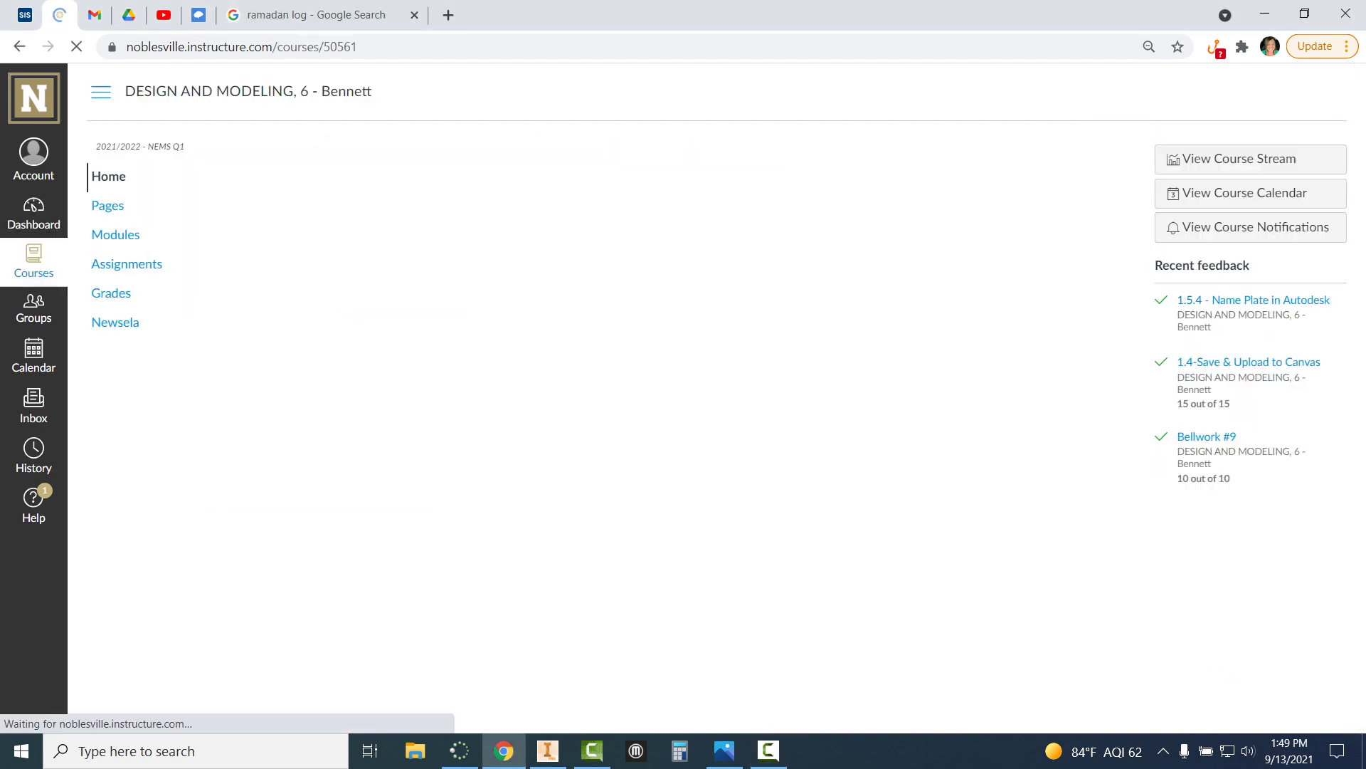
pyautogui.scroll(-4, 683, 398)
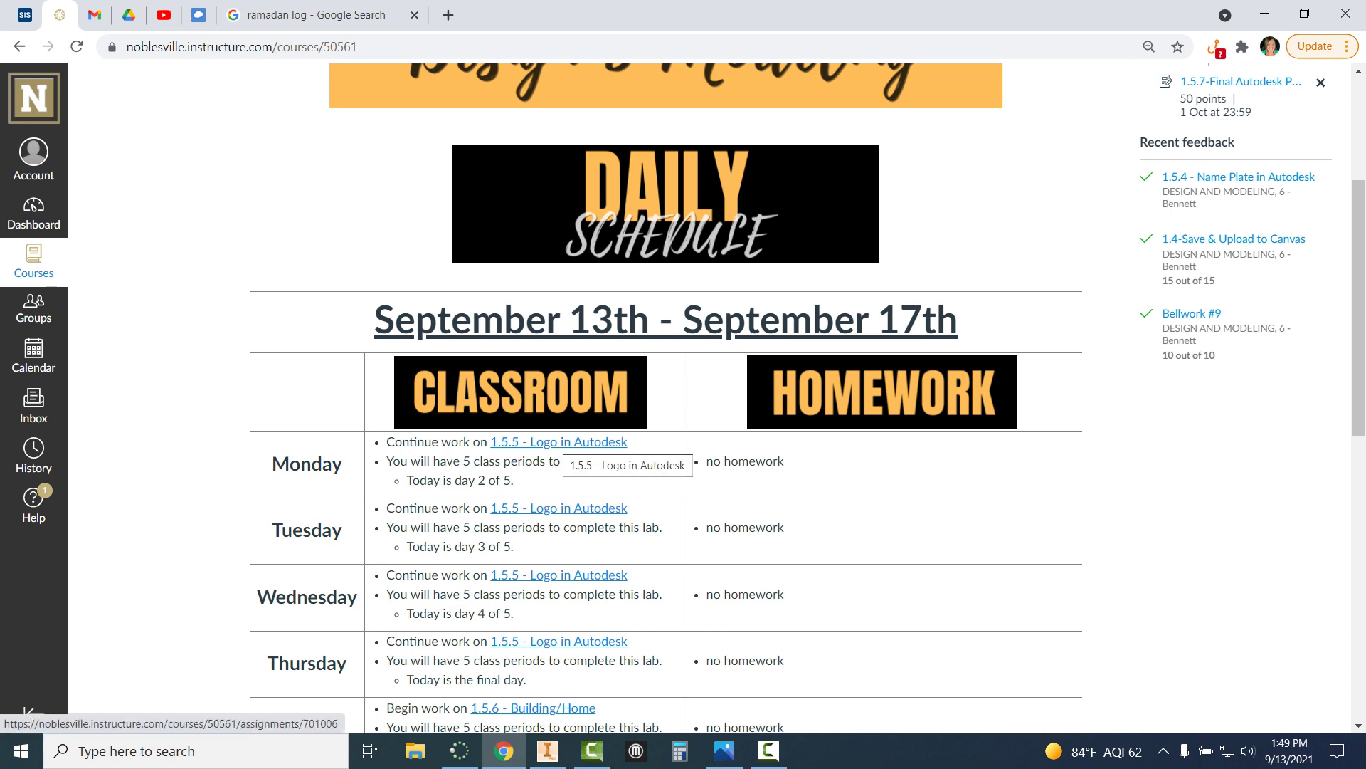
pyautogui.click(564, 442)
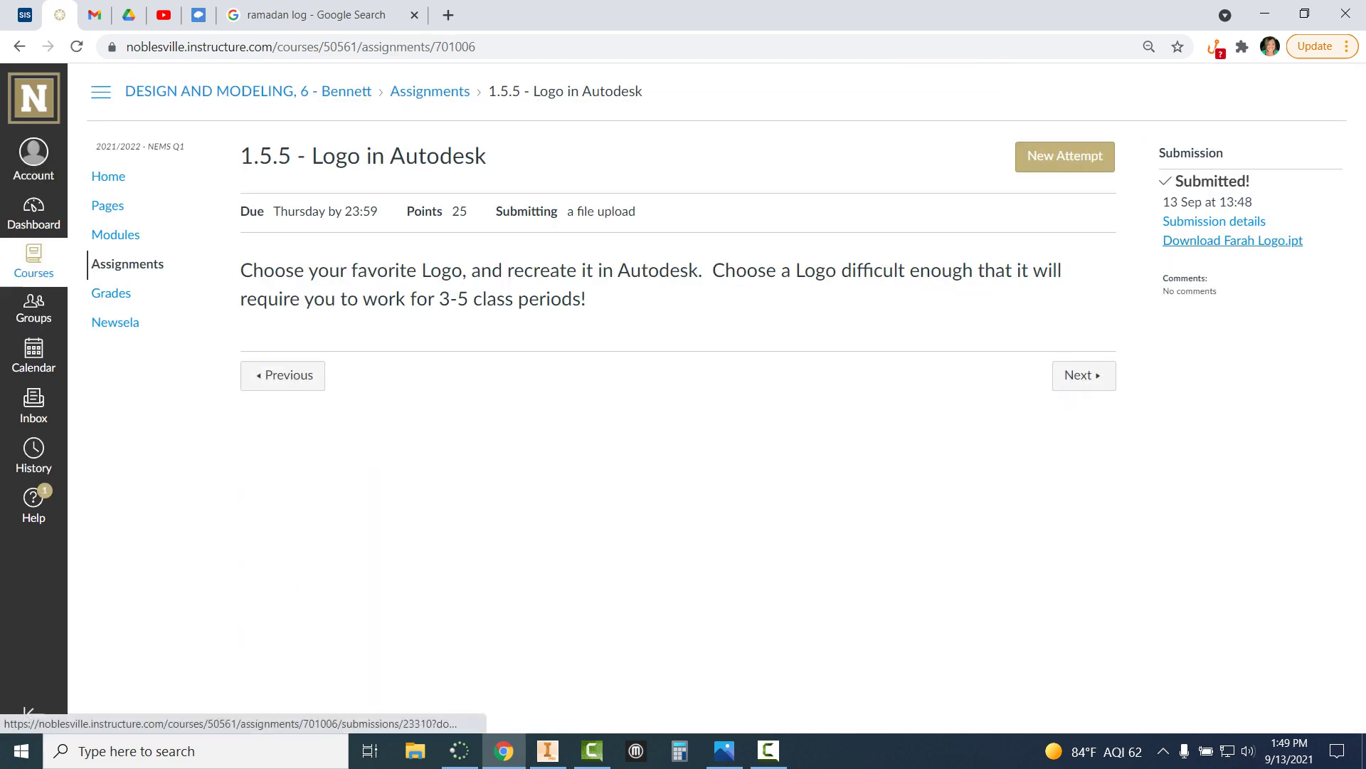
pyautogui.click(1233, 240)
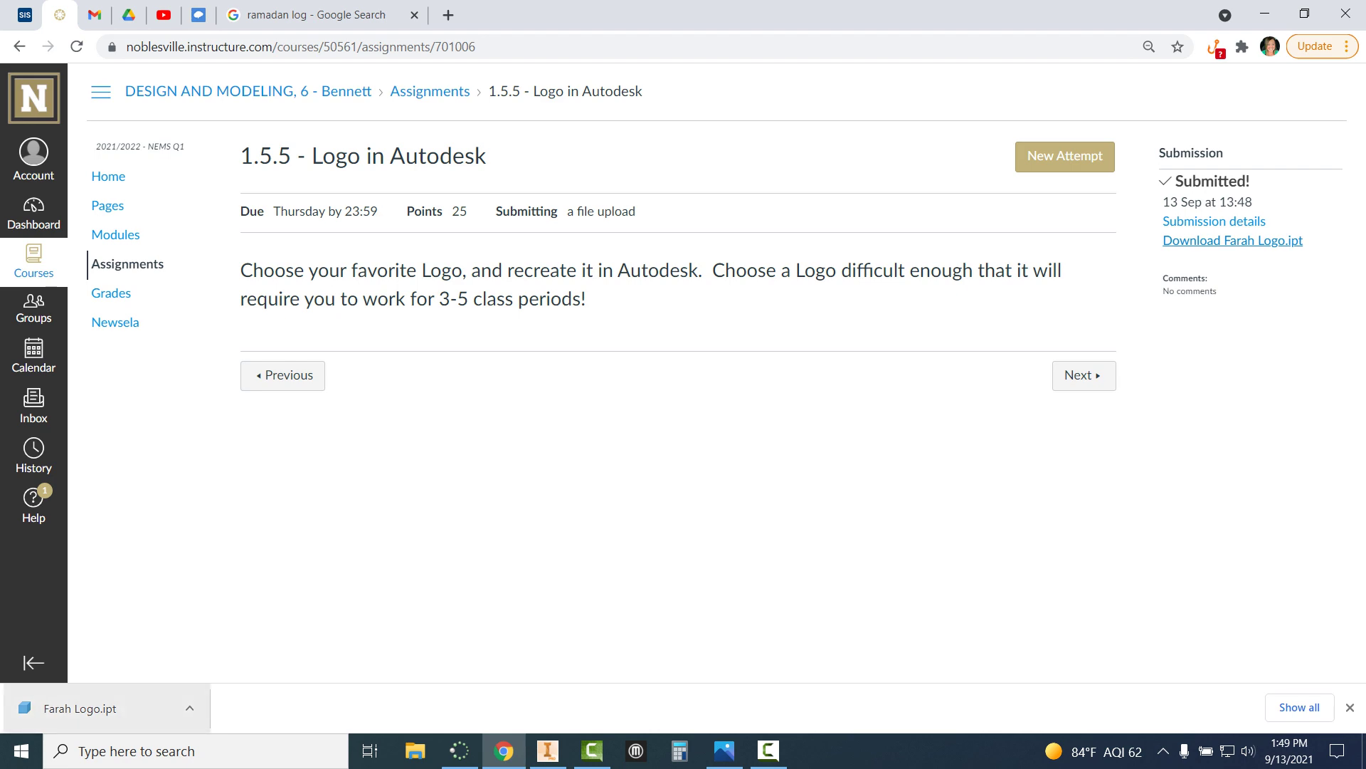
pyautogui.click(80, 708)
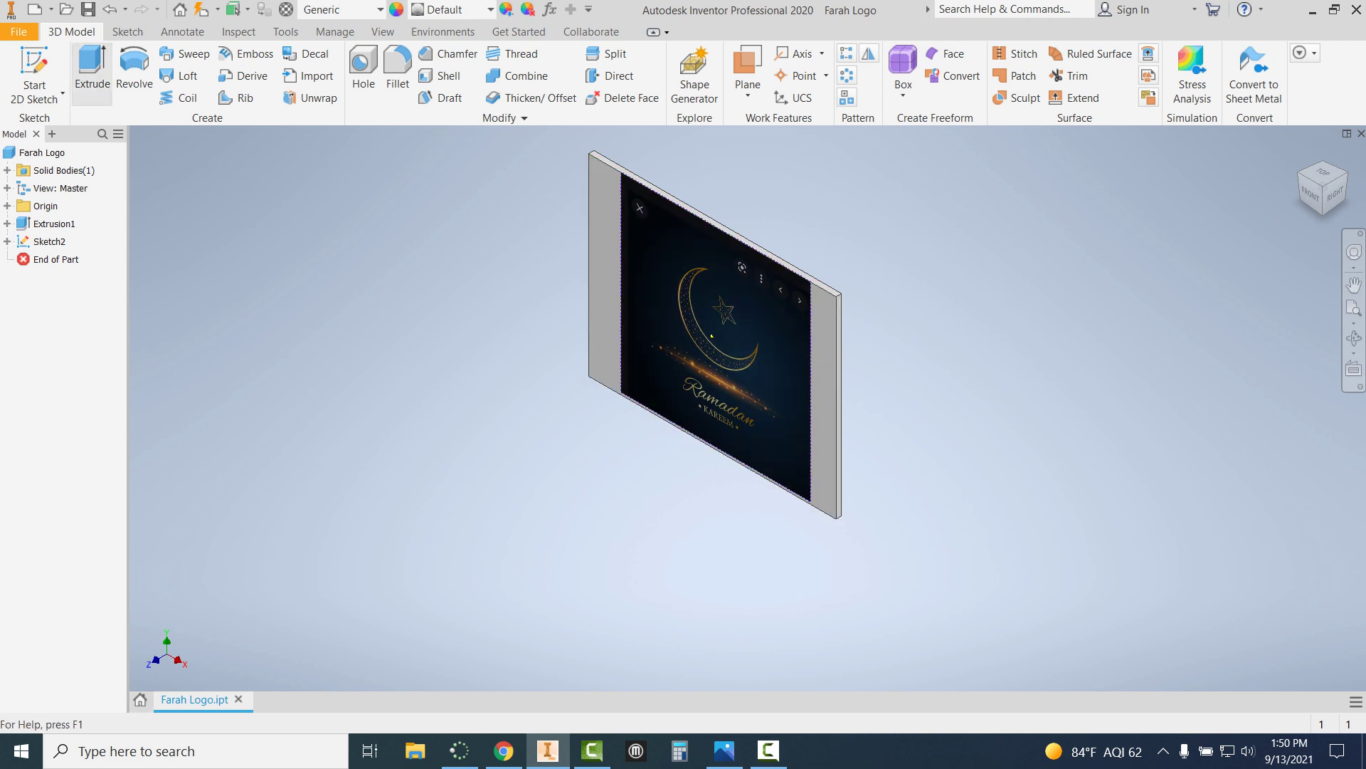
# Start a 2D sketch on the plate's front face, over the Ramadan logo image.
pyautogui.click(34, 71)
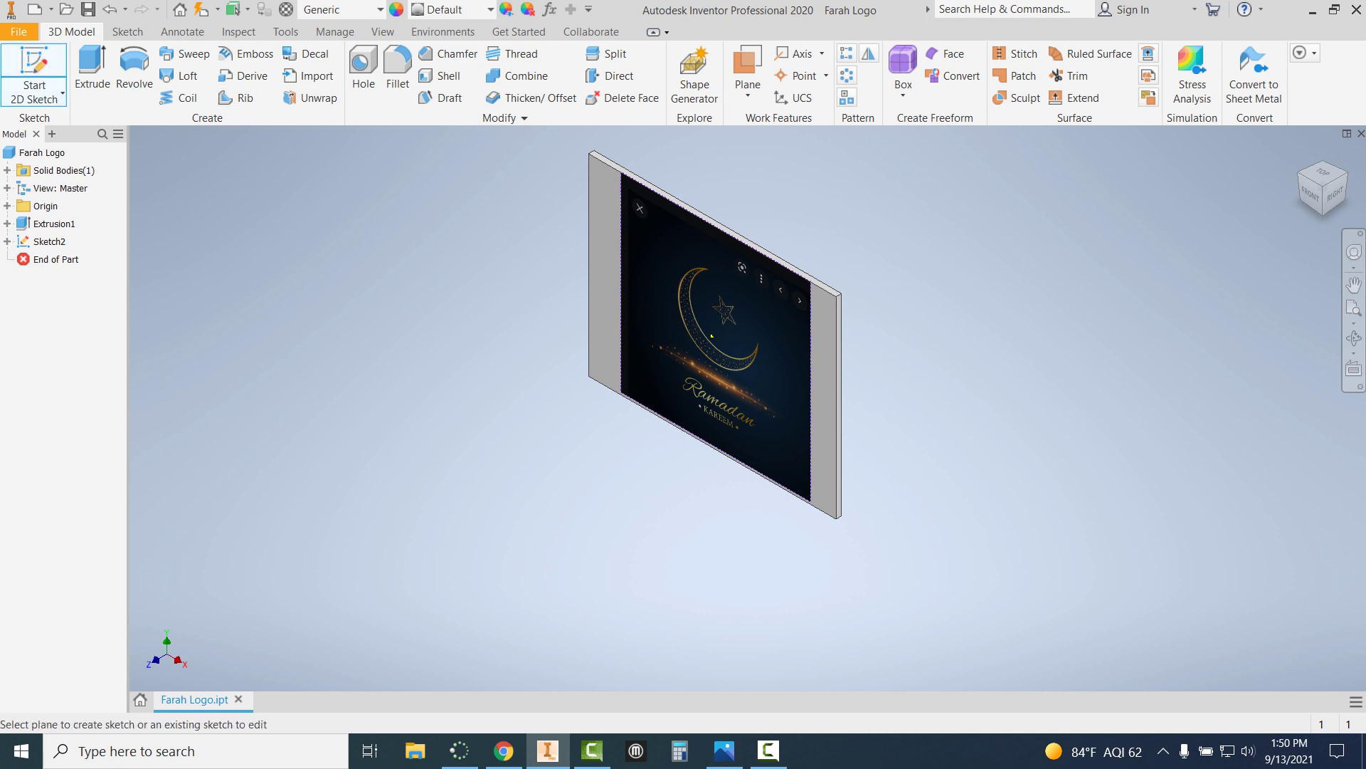
pyautogui.click(711, 335)
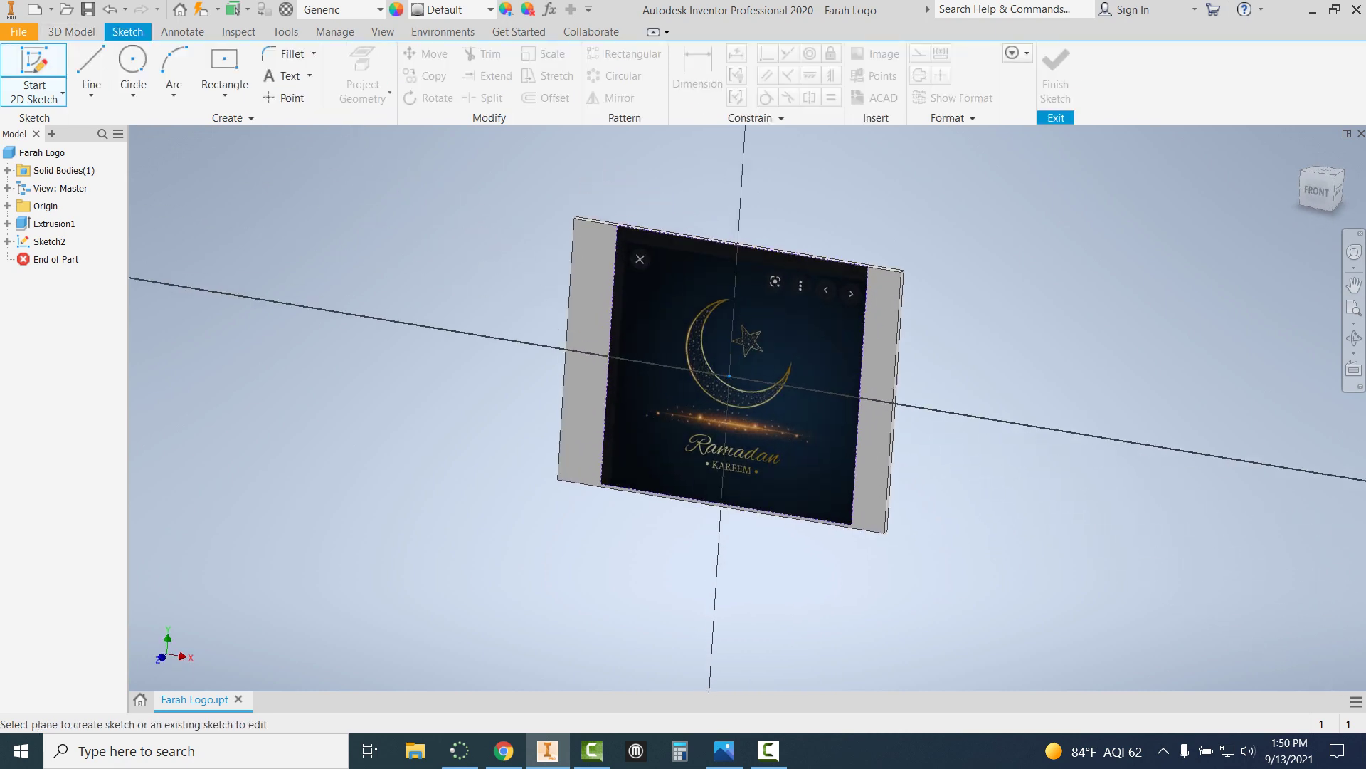
pyautogui.scroll(-3, 754, 407)
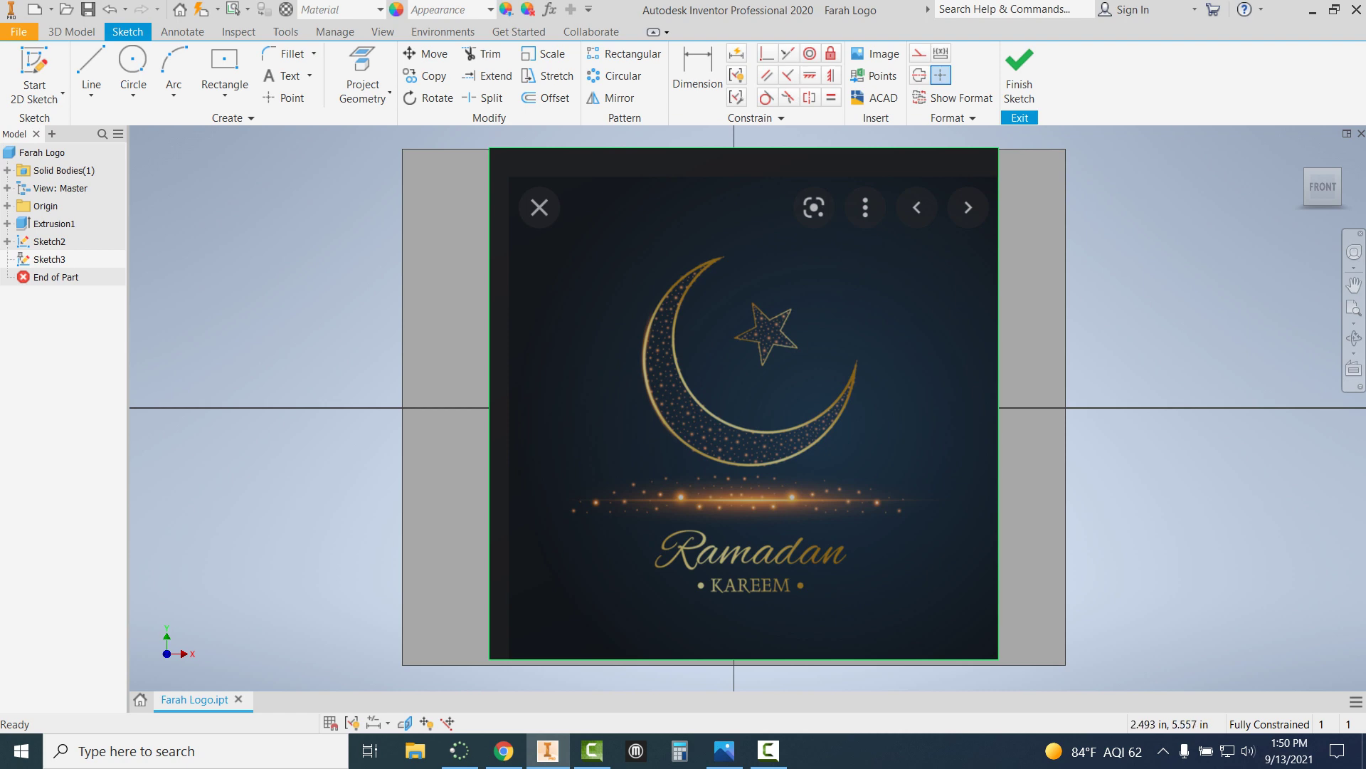
# Trace the star in the logo image with ten connected lines, closing the outline at the starting inner corner.
pyautogui.scroll(5, 769, 321)
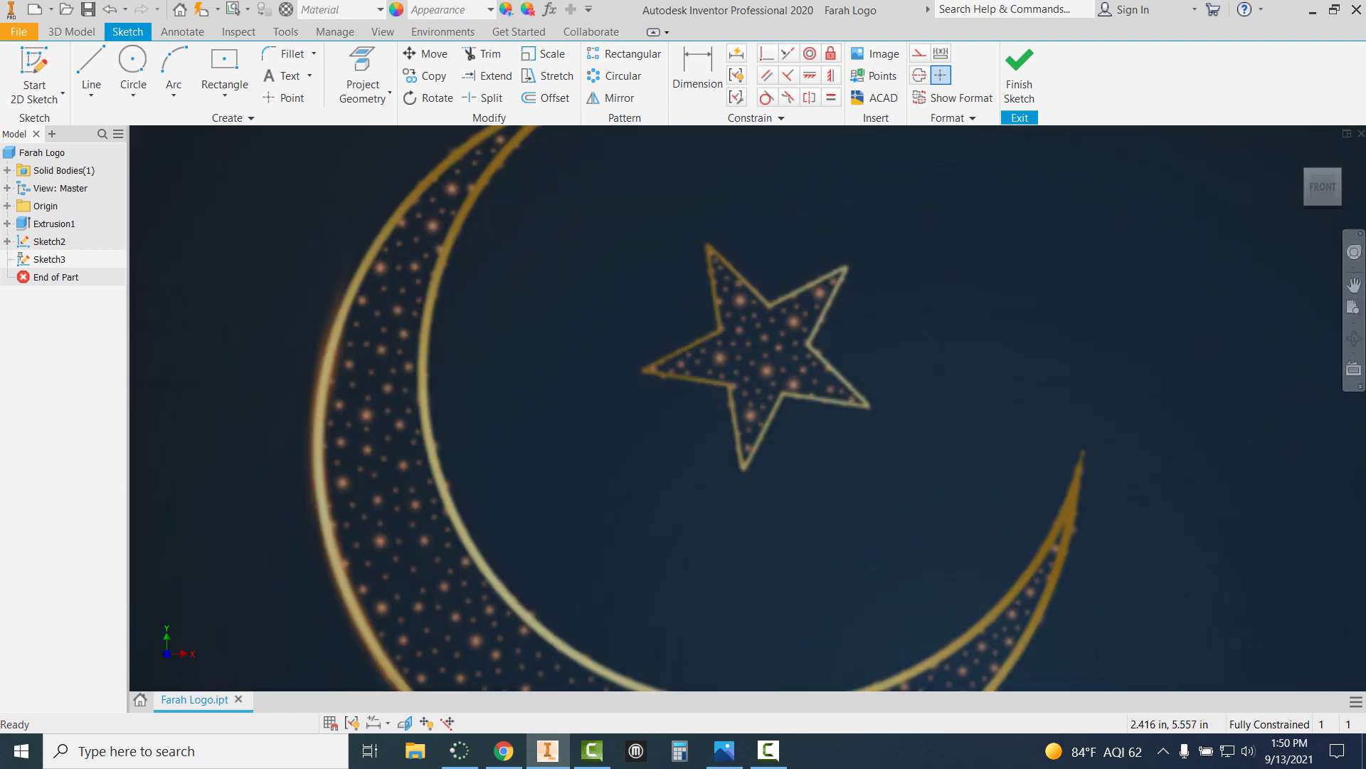
pyautogui.scroll(3, 762, 306)
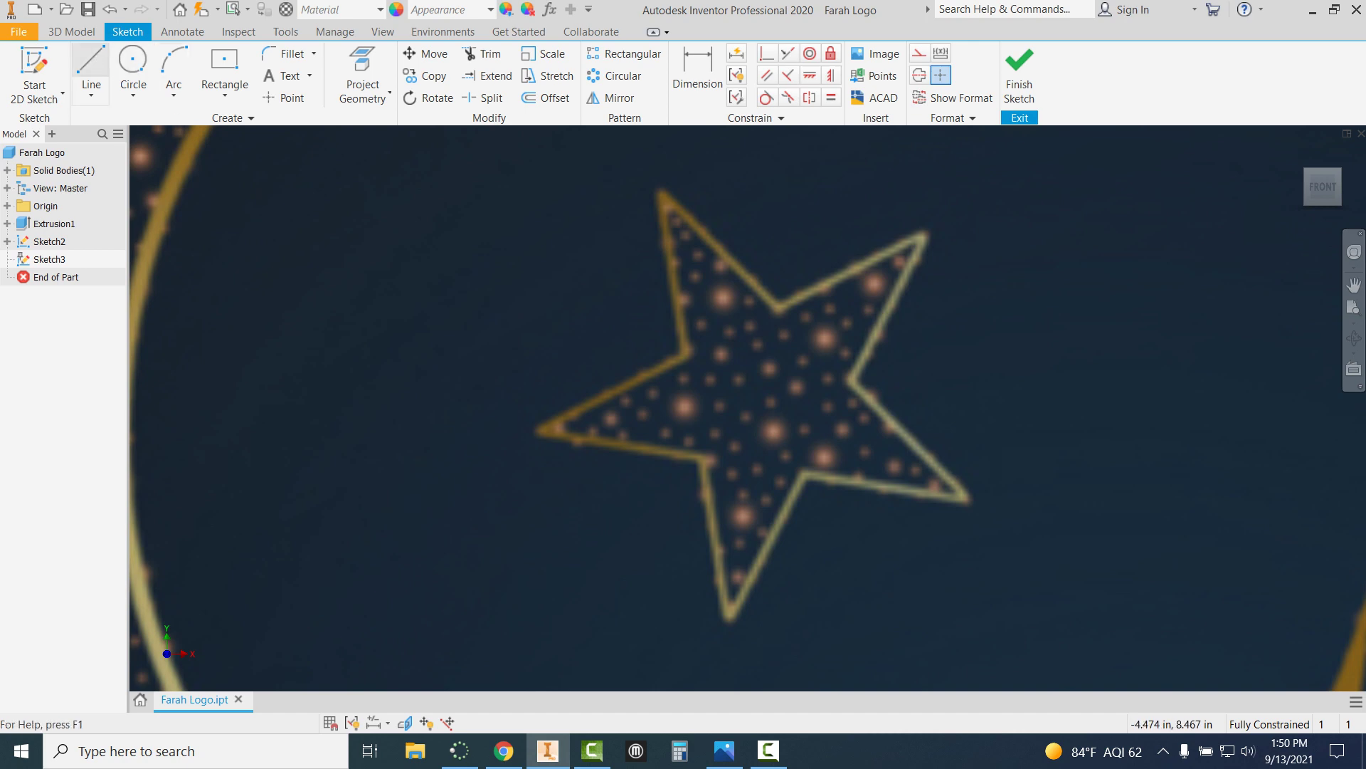
pyautogui.click(91, 74)
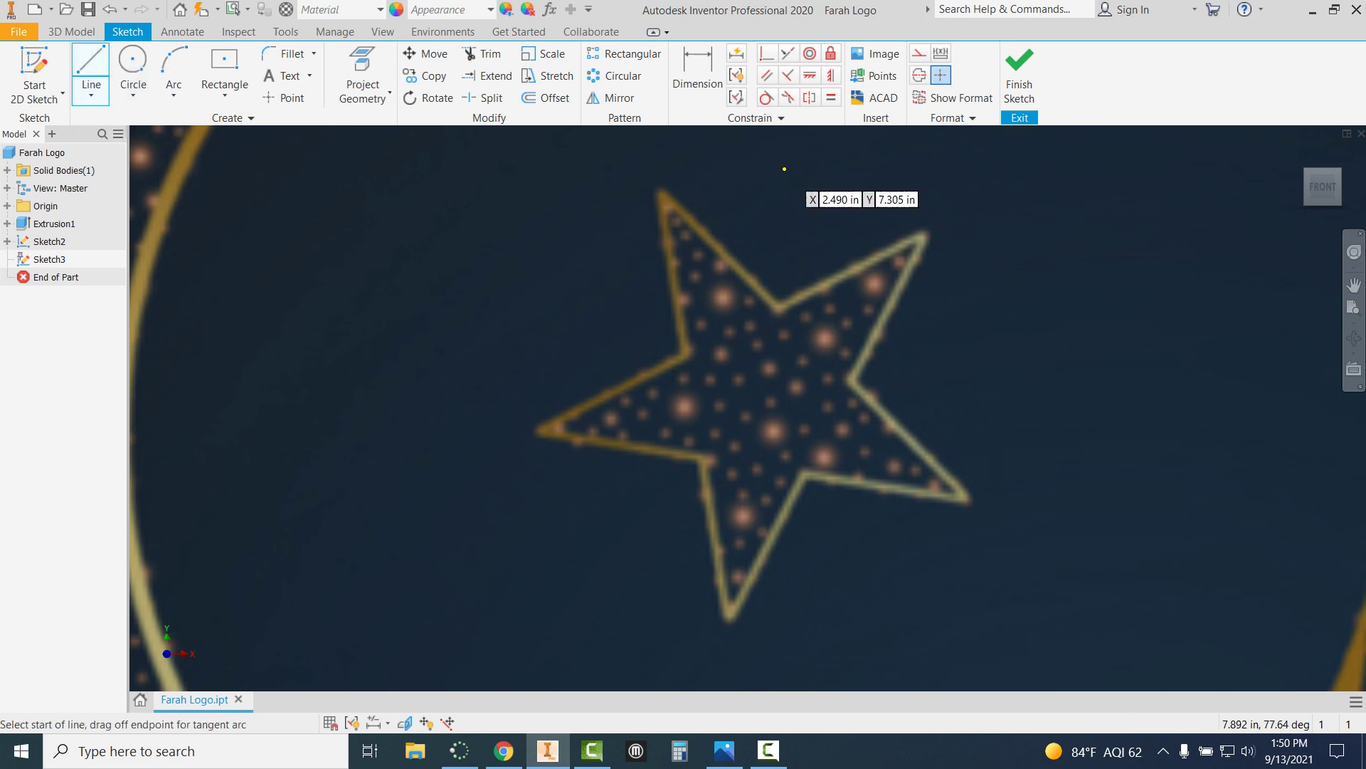
pyautogui.click(780, 306)
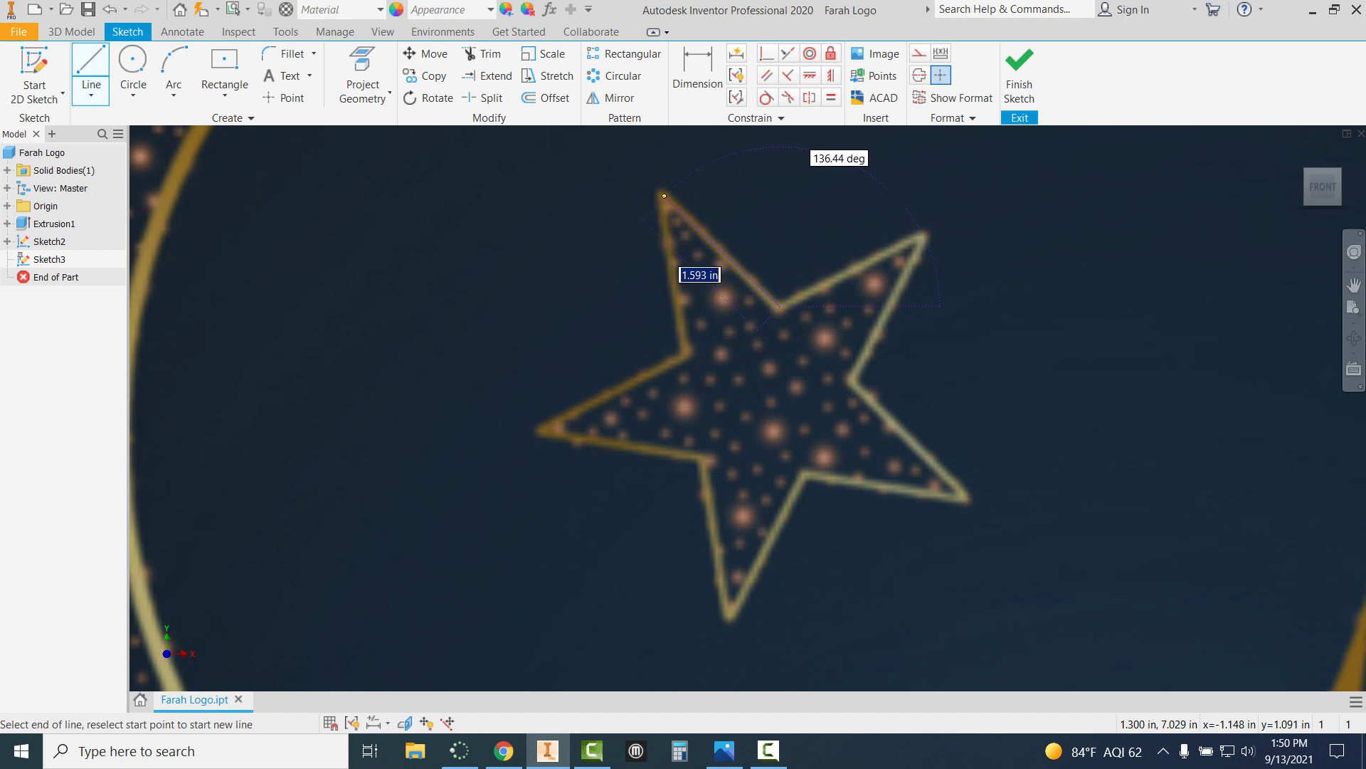
pyautogui.click(666, 197)
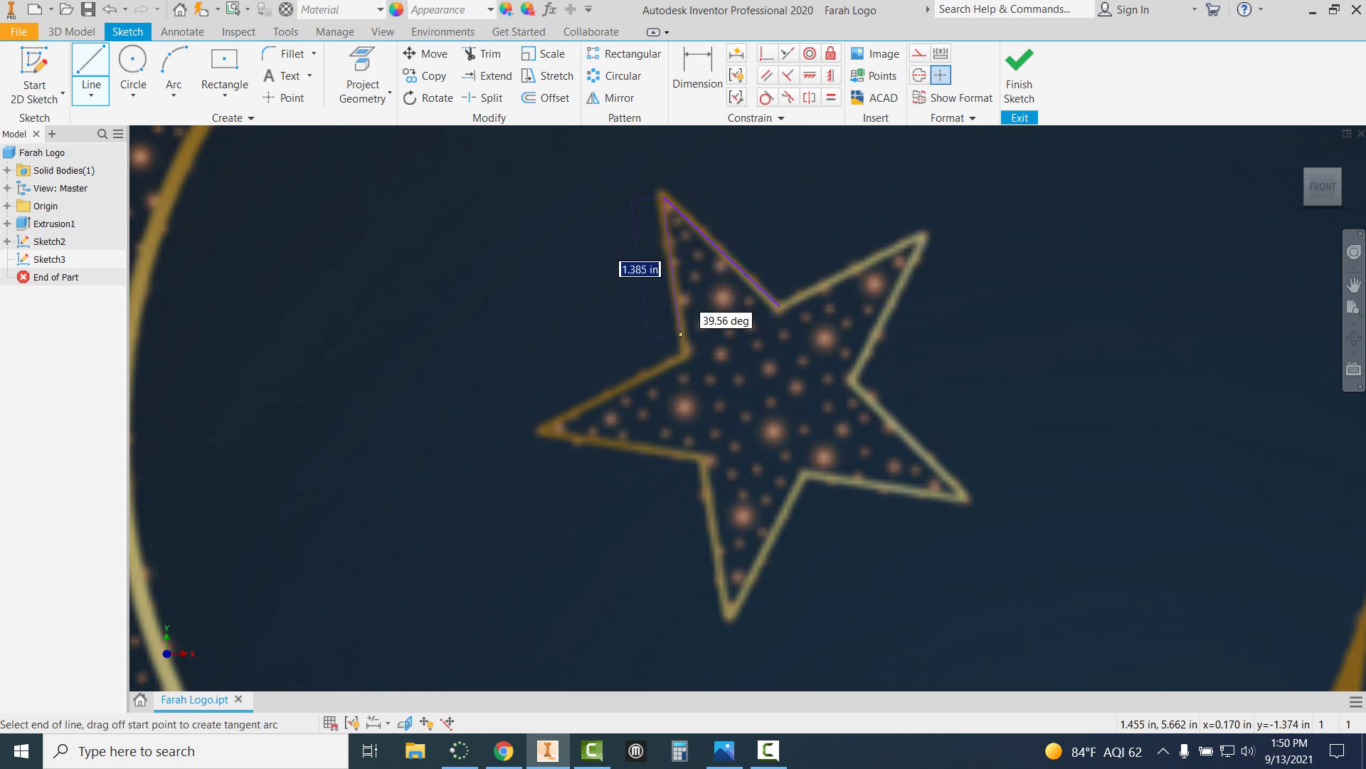
pyautogui.click(681, 348)
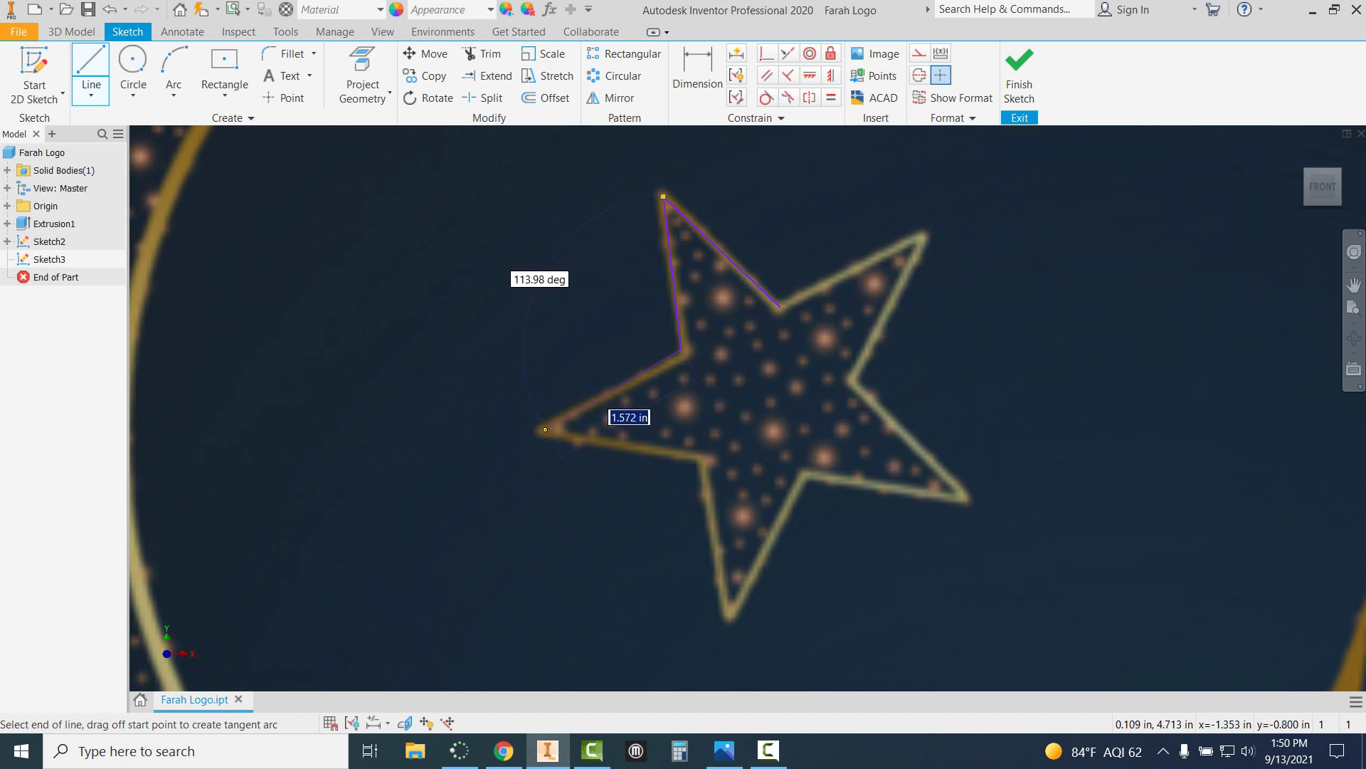
pyautogui.click(546, 429)
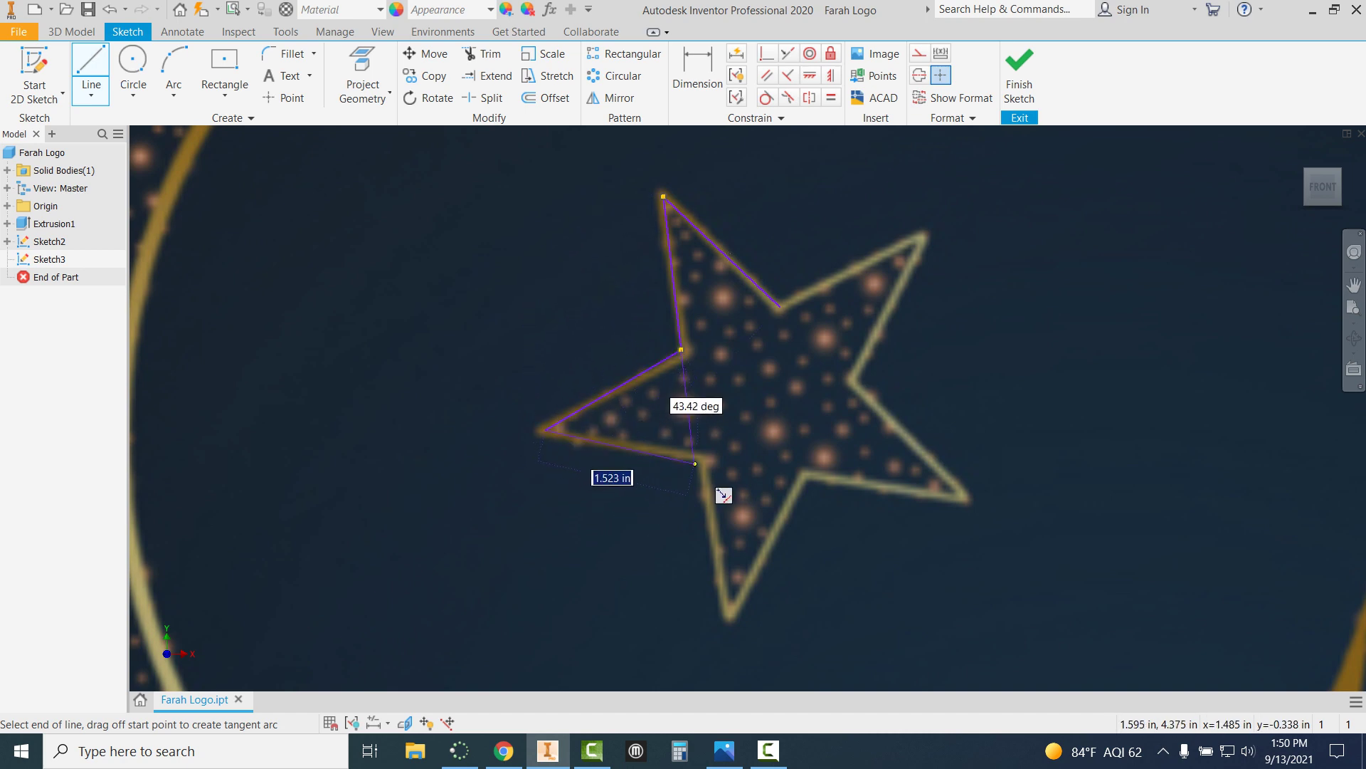
pyautogui.click(702, 458)
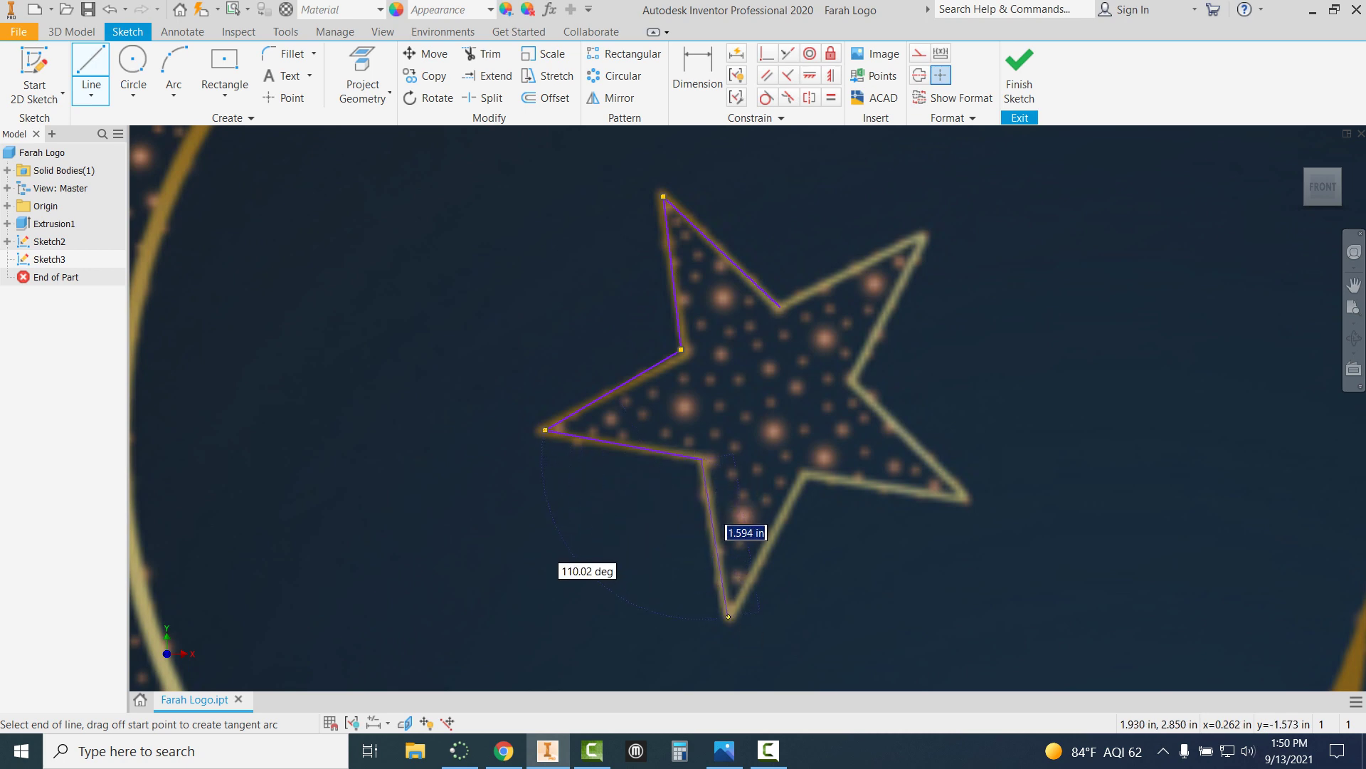
pyautogui.click(729, 616)
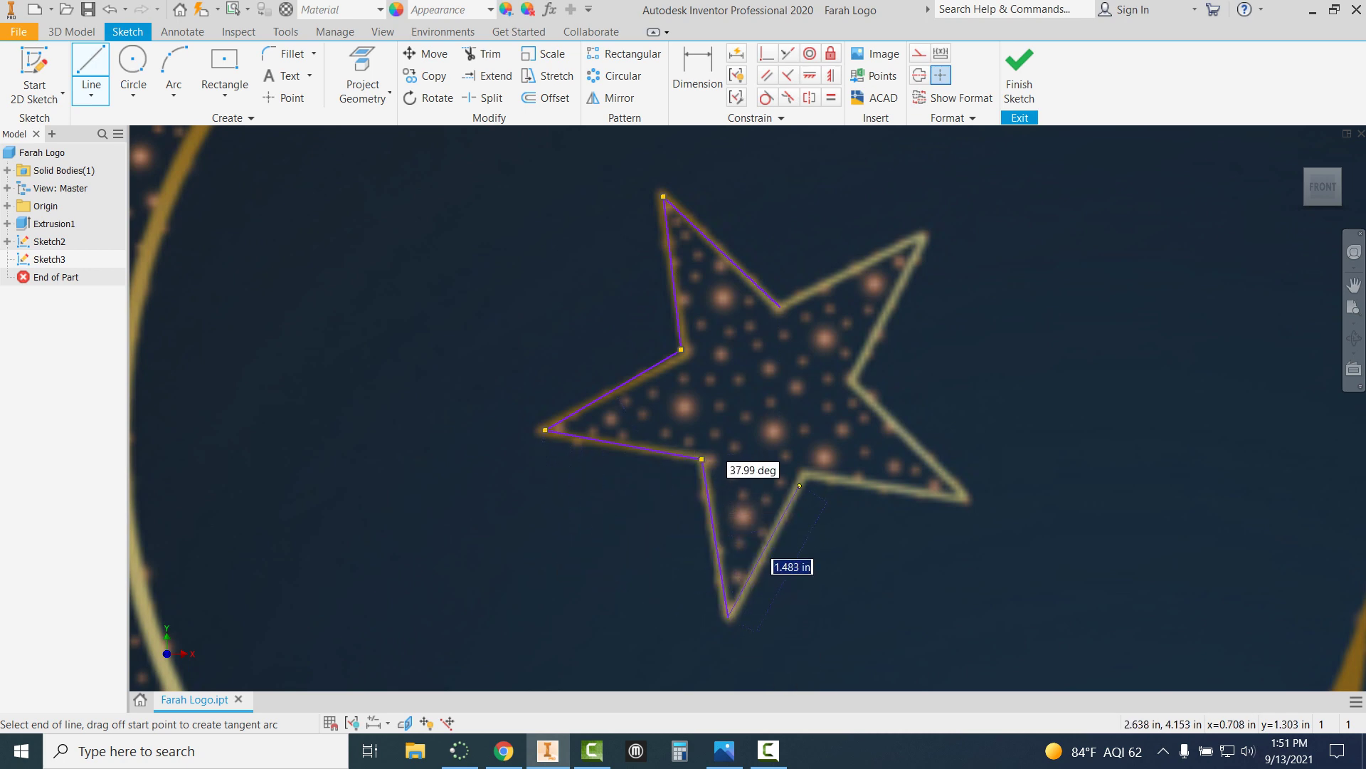
pyautogui.click(802, 477)
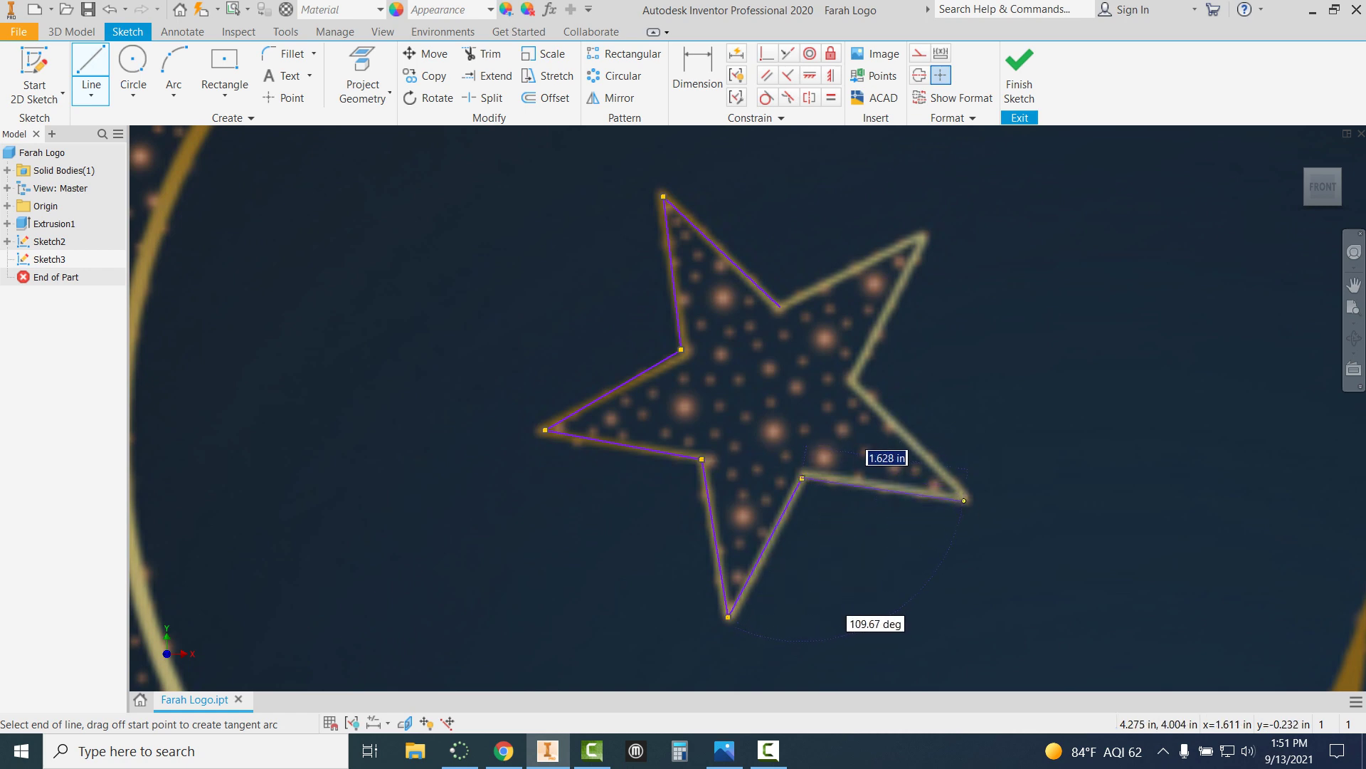
pyautogui.click(964, 496)
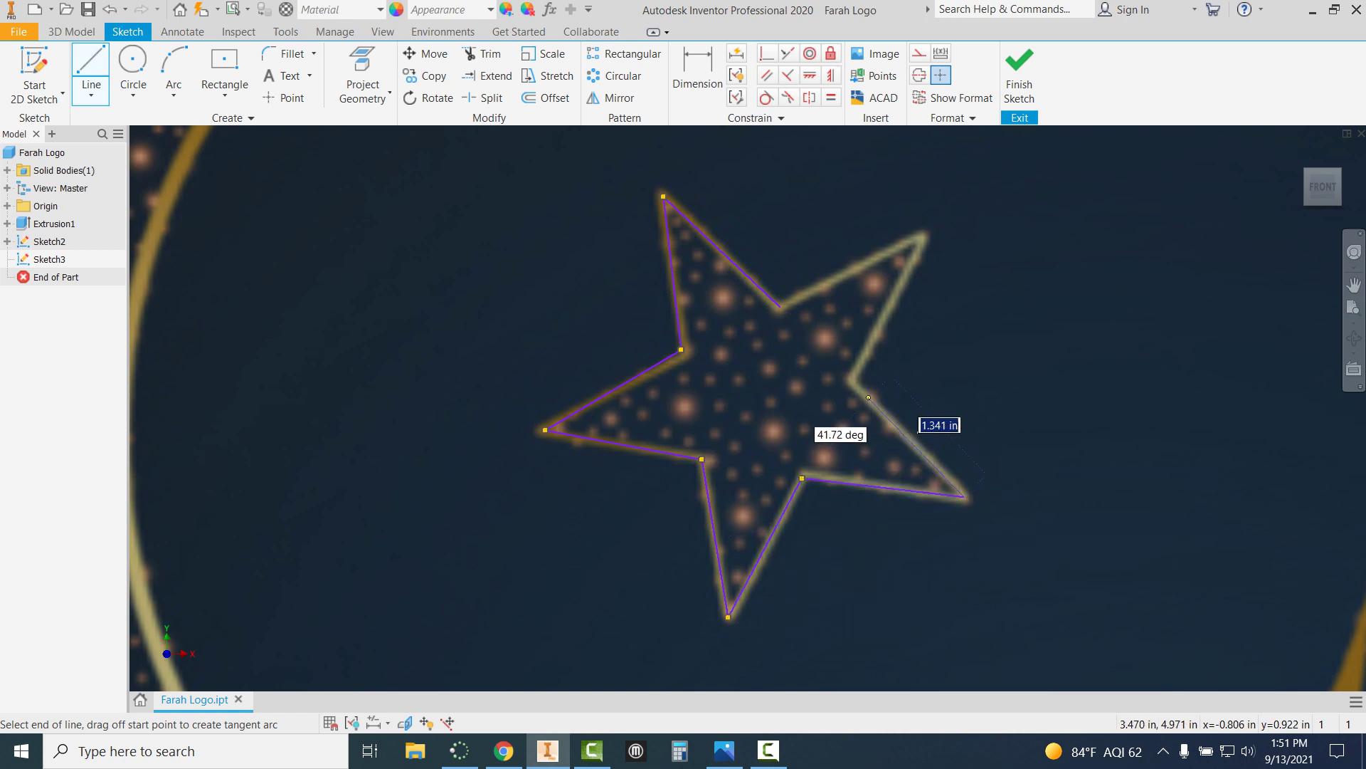
pyautogui.click(853, 383)
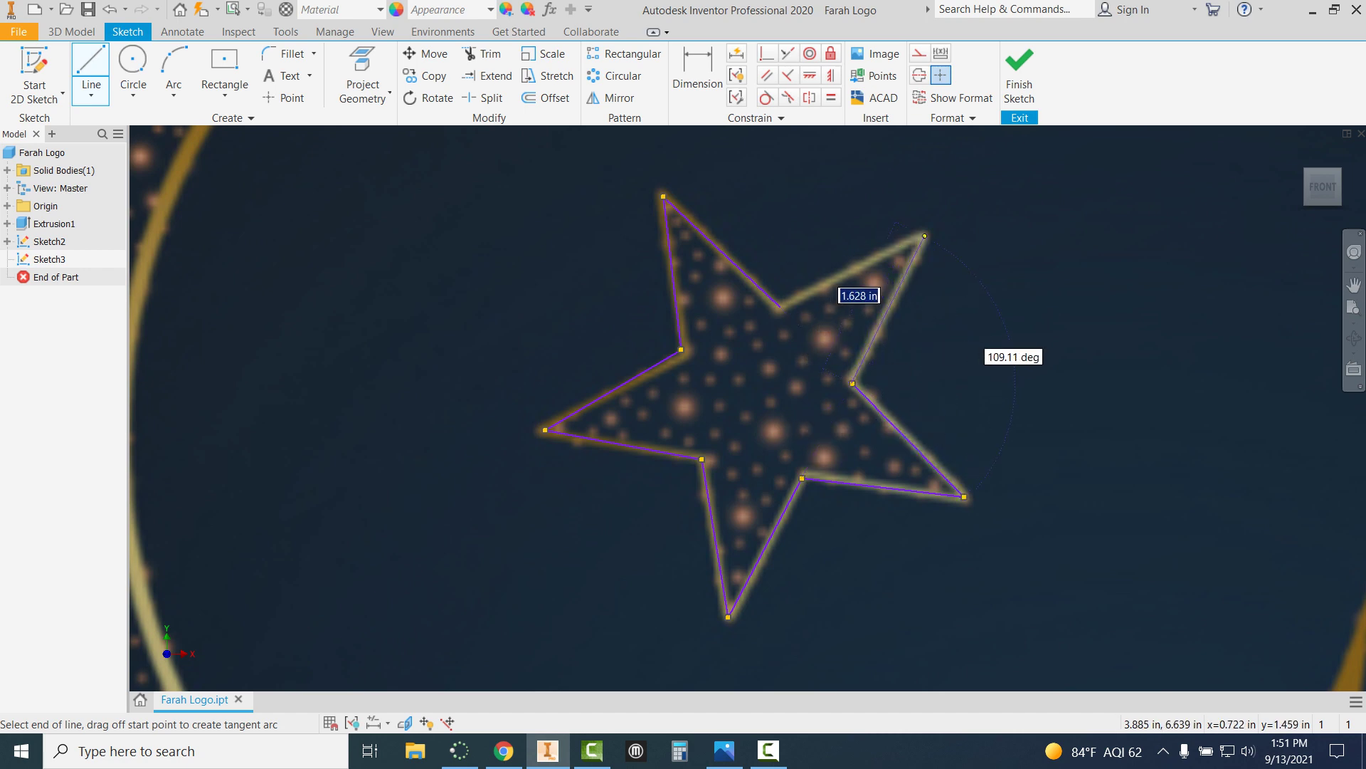
pyautogui.click(924, 236)
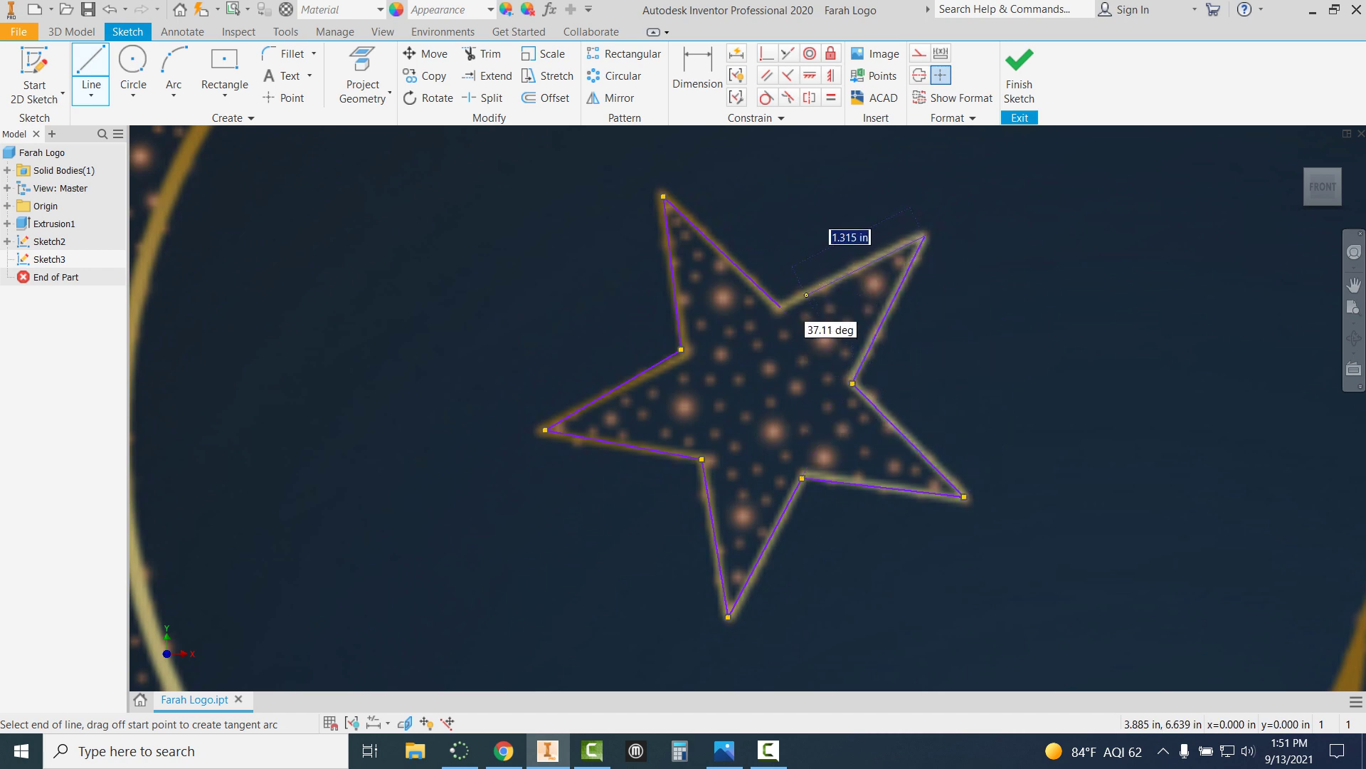
pyautogui.click(781, 306)
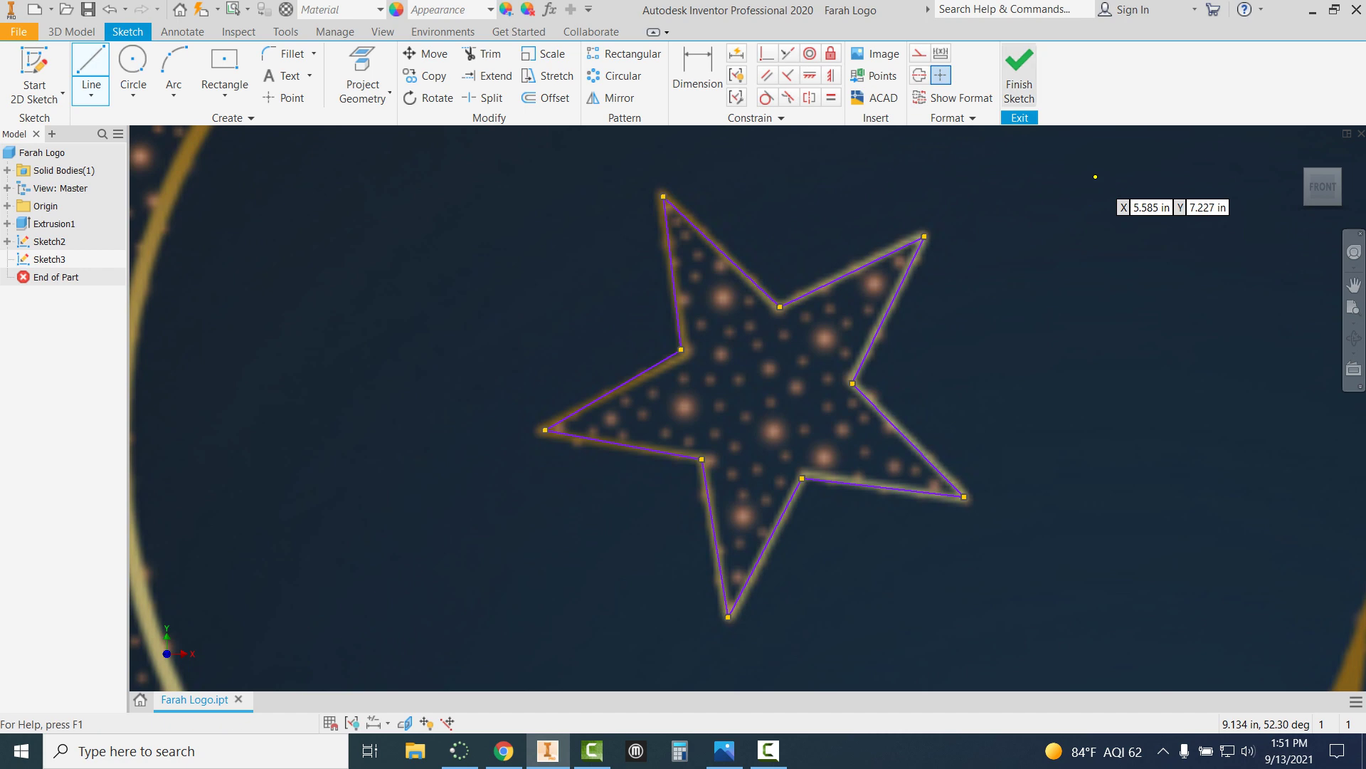
# Finish the sketch and extrude the star profile 1 in outward from the plate, joined to the body.
pyautogui.click(1019, 78)
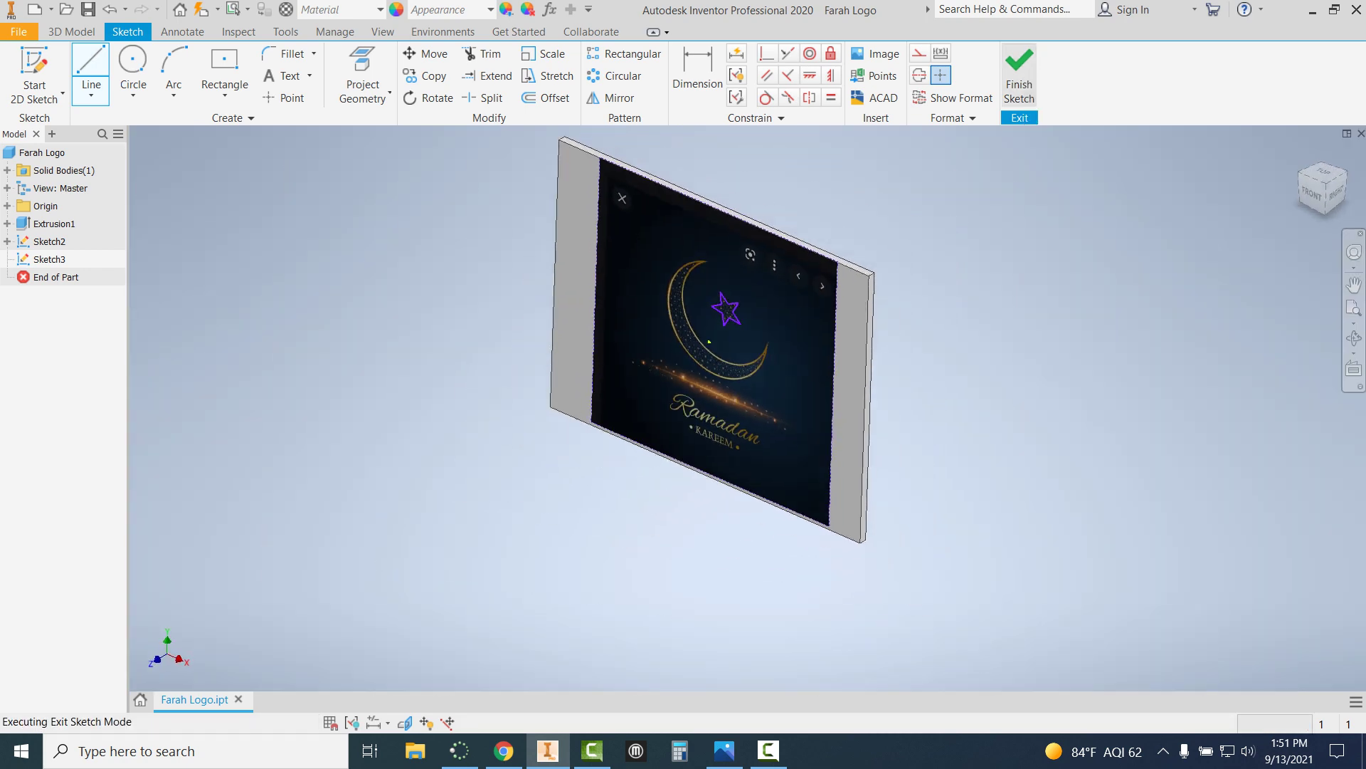
pyautogui.click(92, 71)
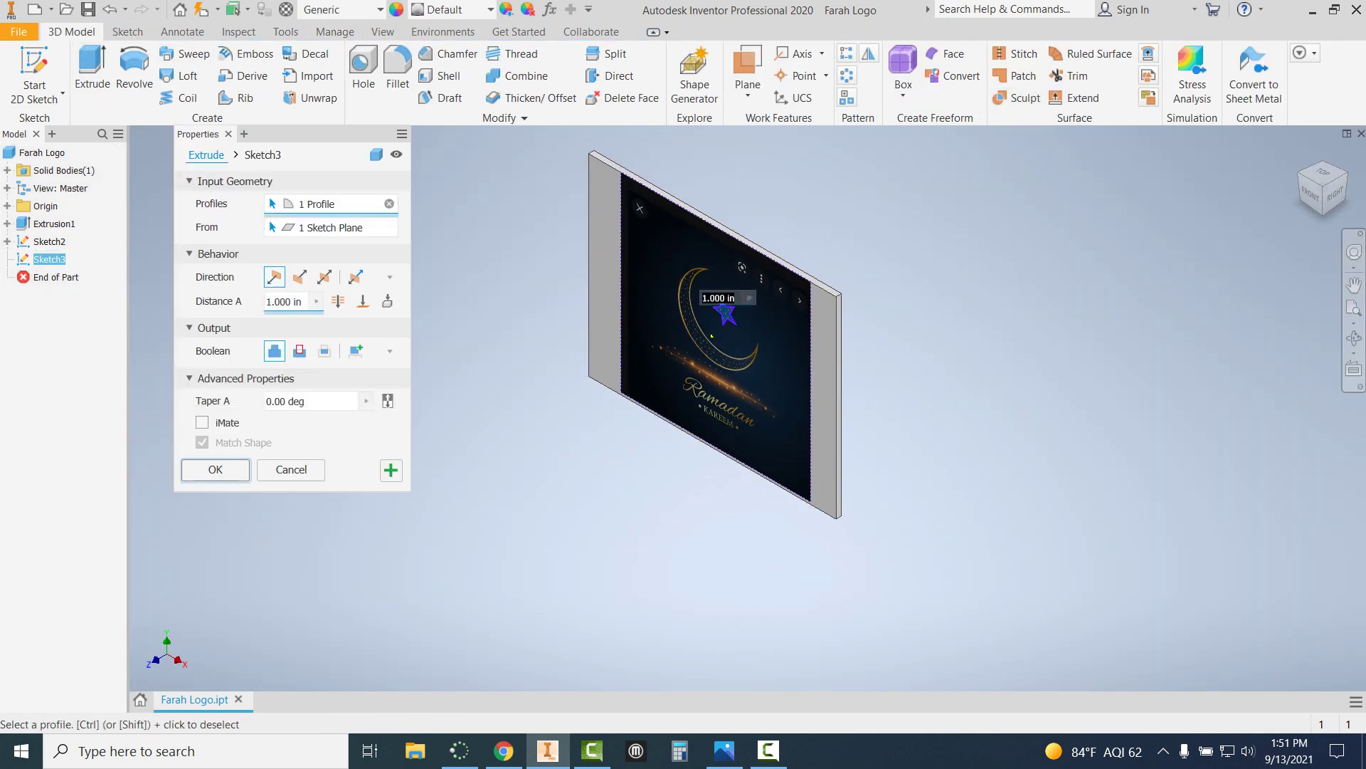
pyautogui.scroll(-3, 712, 336)
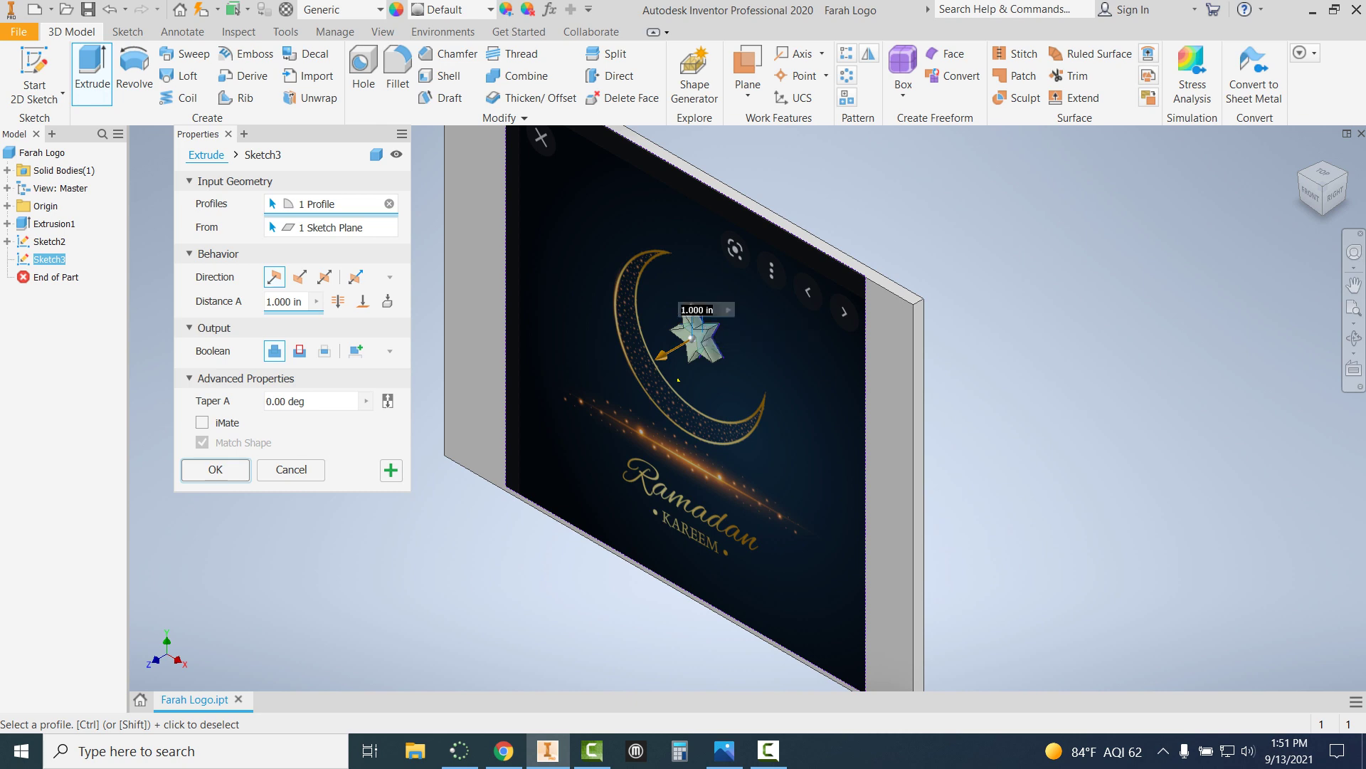
pyautogui.press('Return')
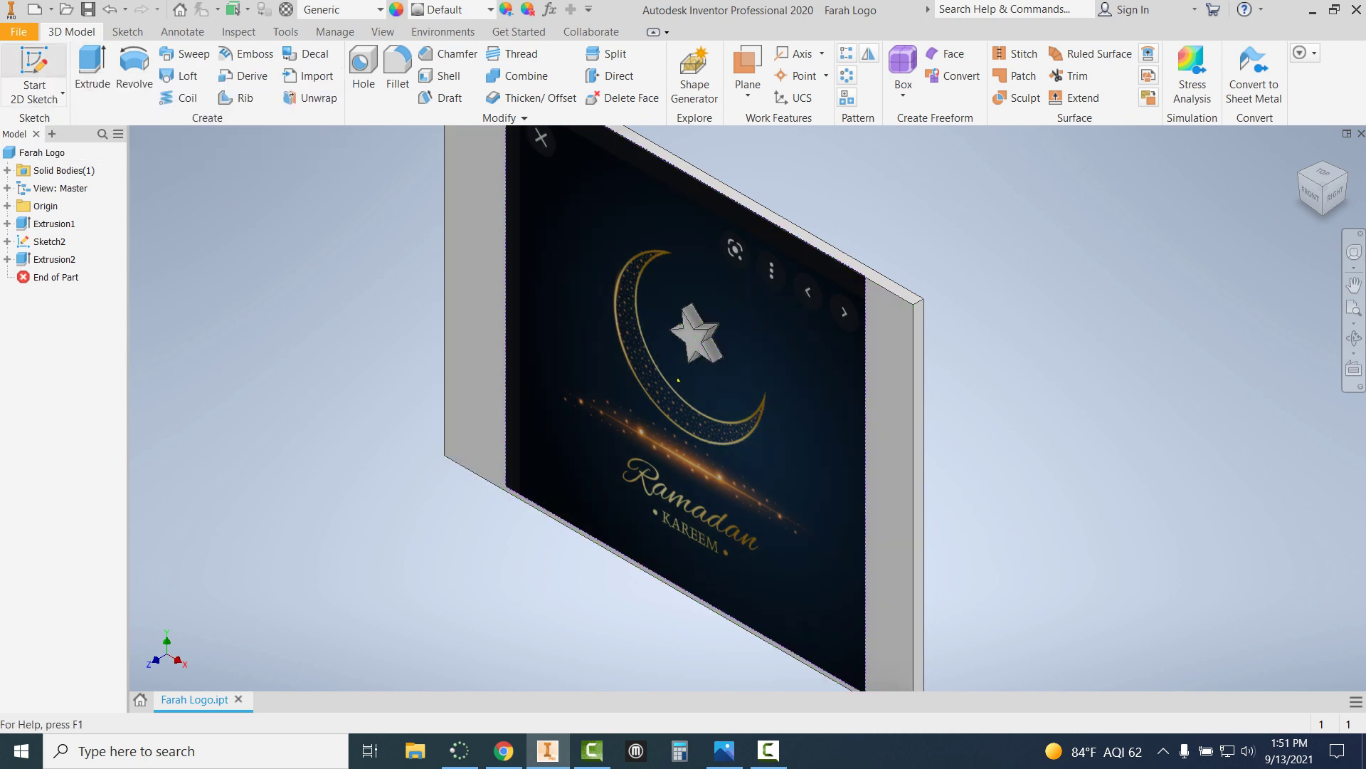
# Start another 2D sketch on the plate's front face for the crescent moon.
pyautogui.click(34, 74)
pyautogui.click(683, 399)
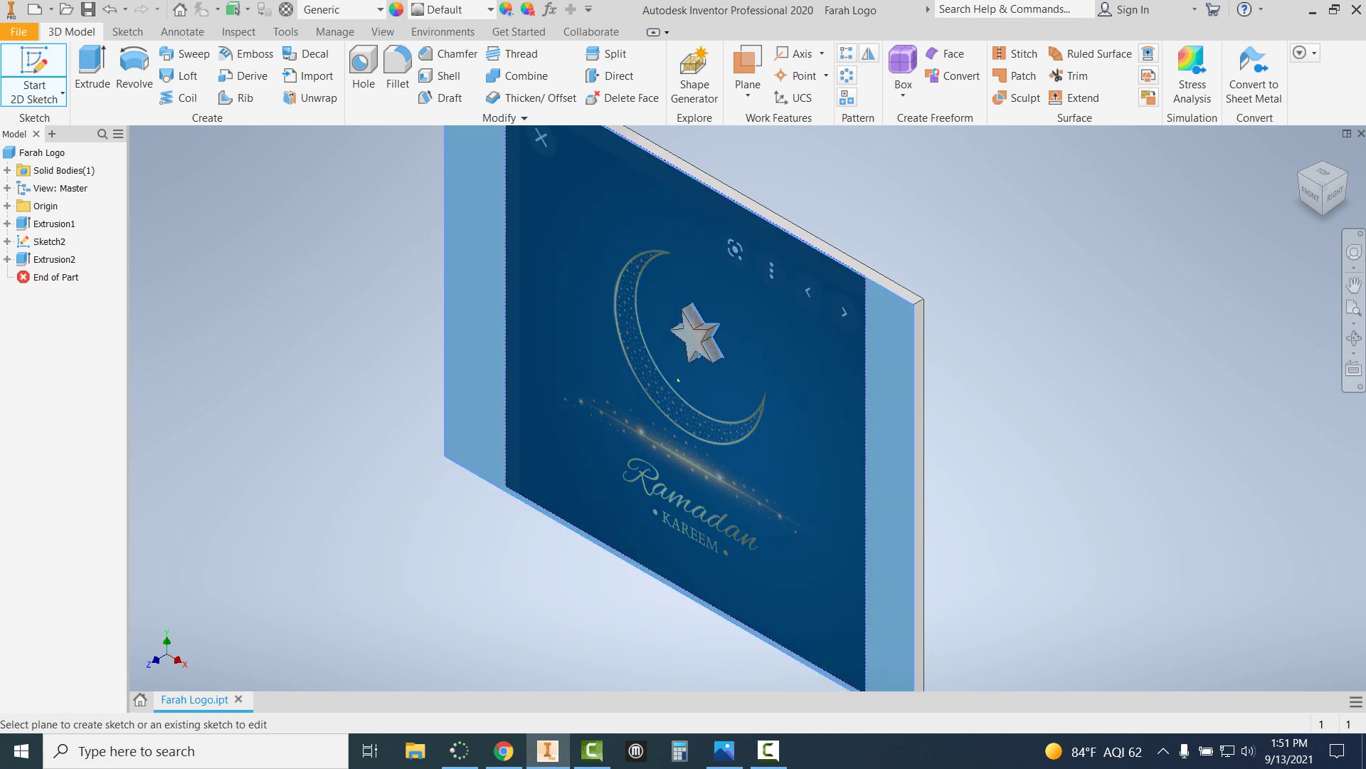
pyautogui.scroll(-3, 728, 256)
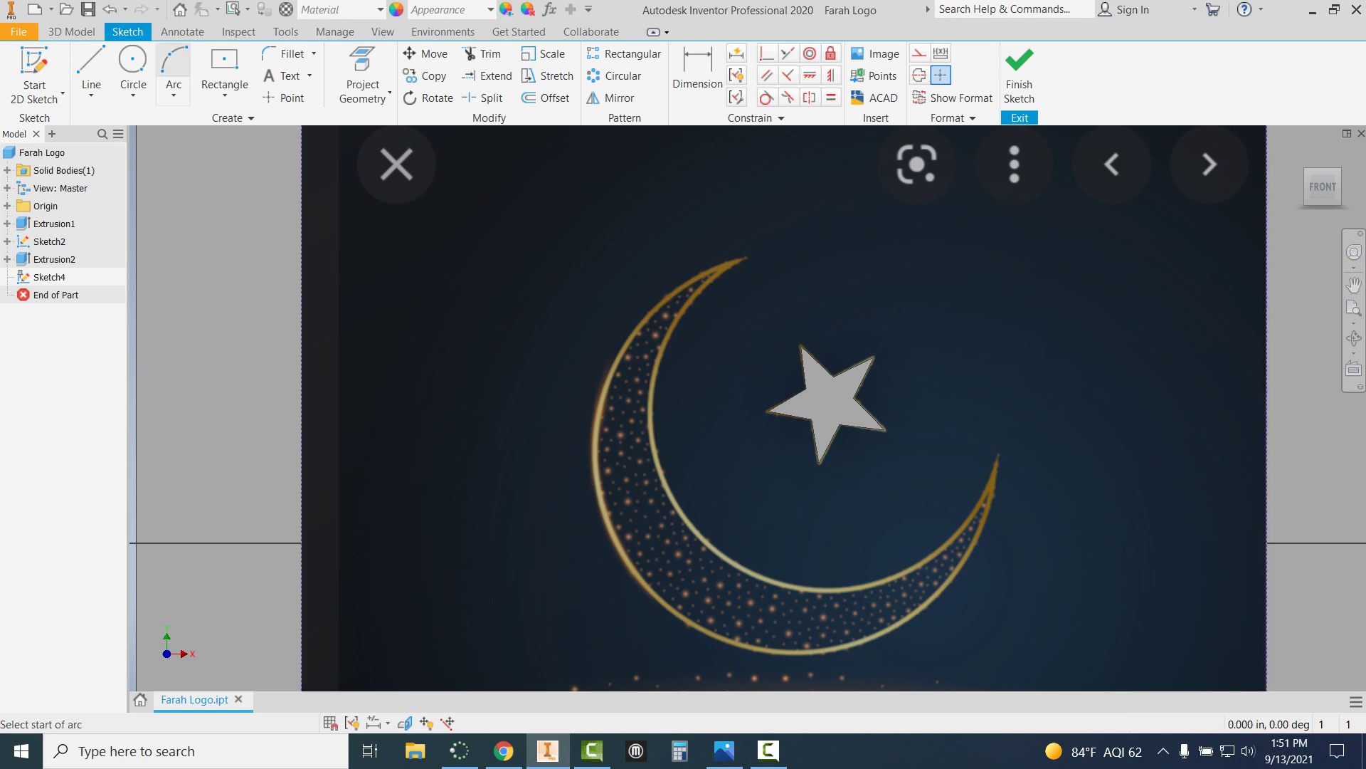
# Draw a three-point arc of about 7.5 in radius along the crescent's outer edge, from its upper tip to the upper left.
pyautogui.click(174, 71)
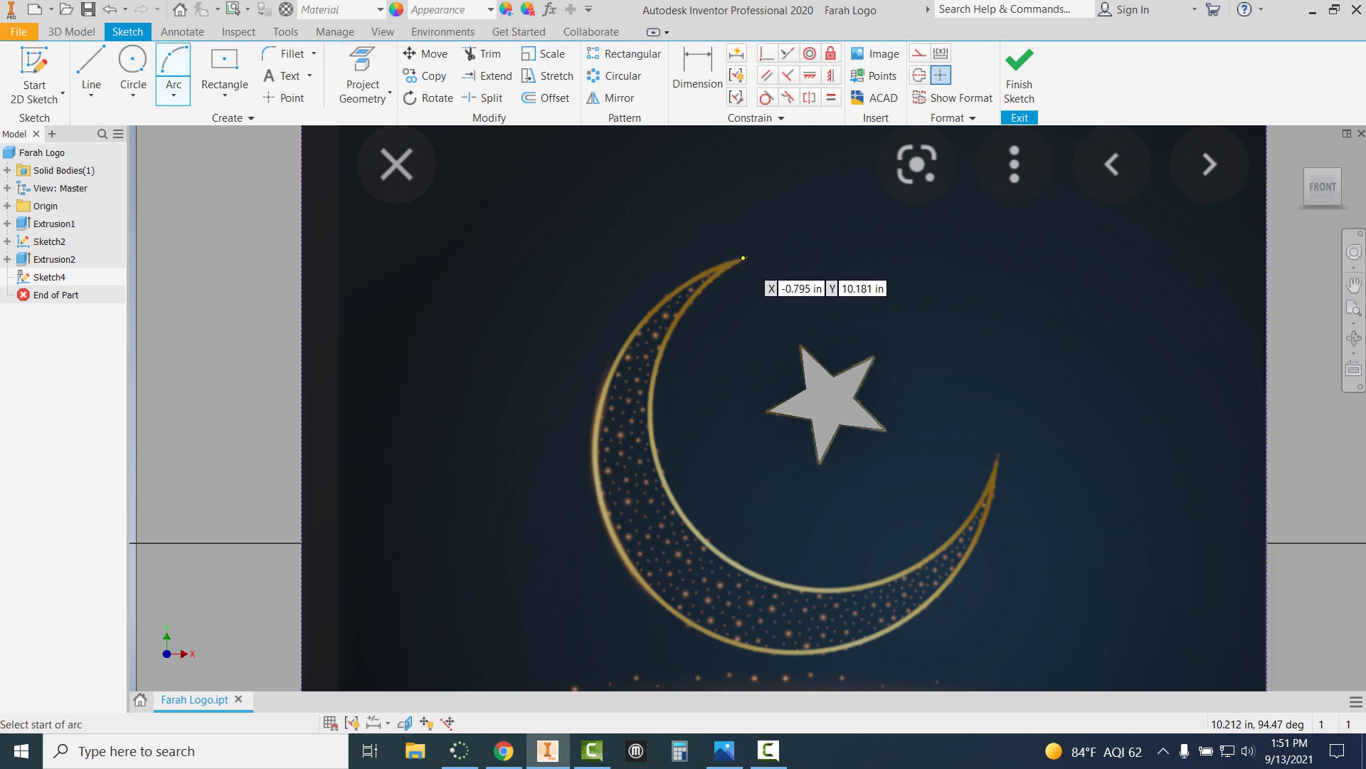
pyautogui.click(743, 258)
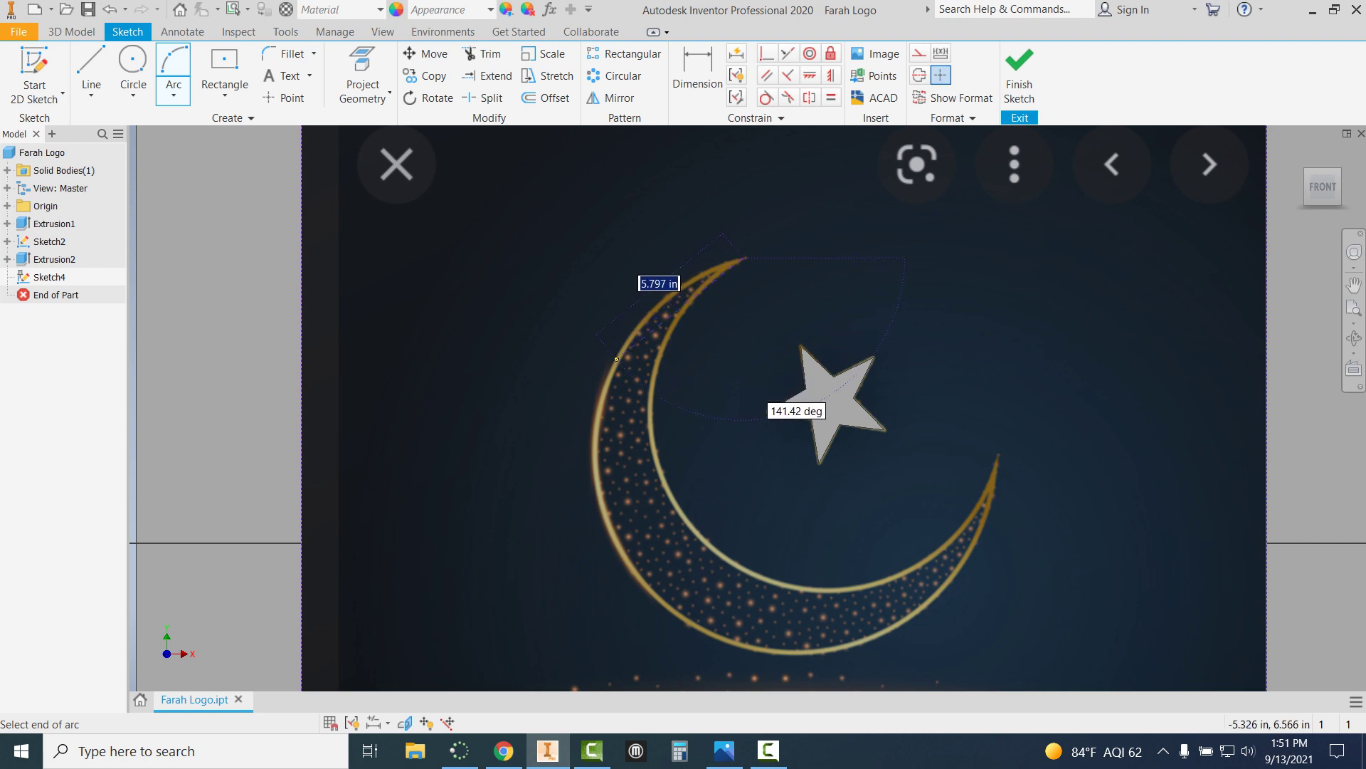
pyautogui.click(614, 356)
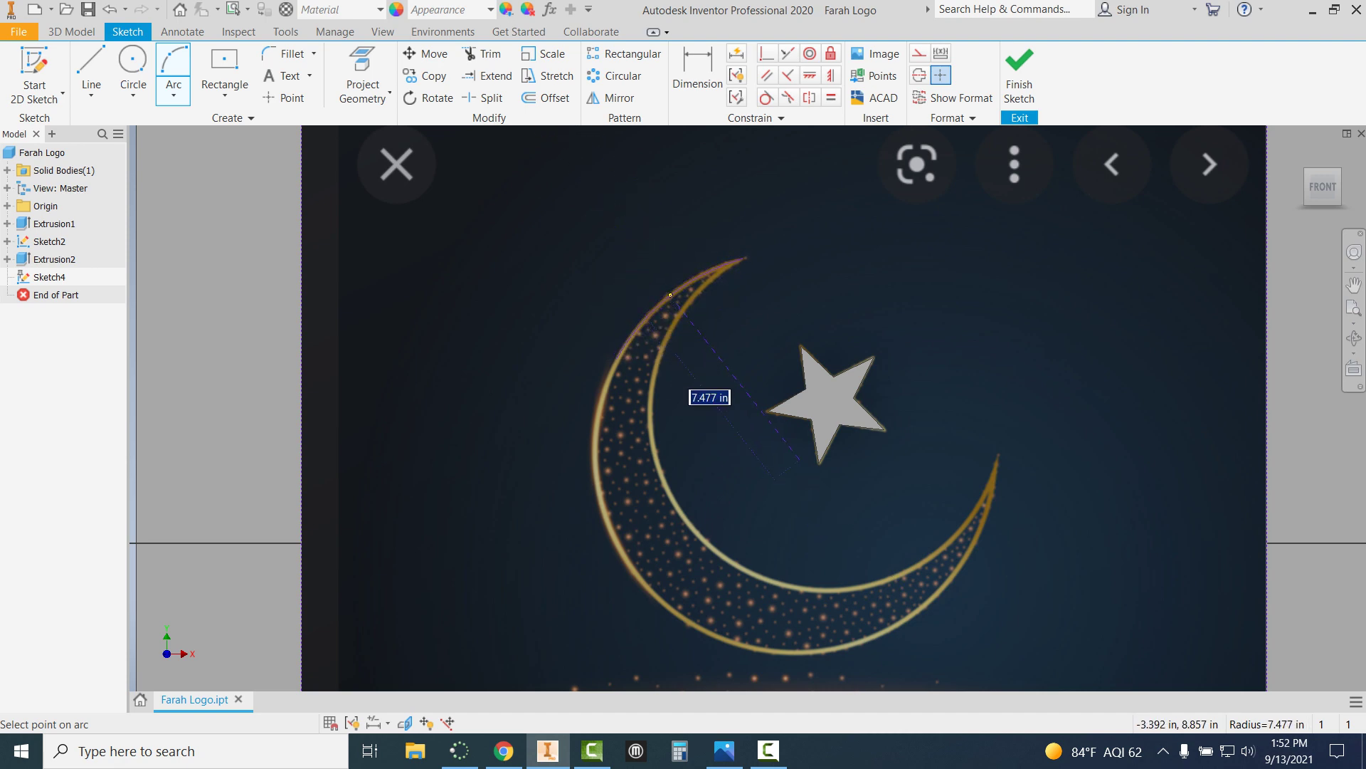
pyautogui.click(670, 293)
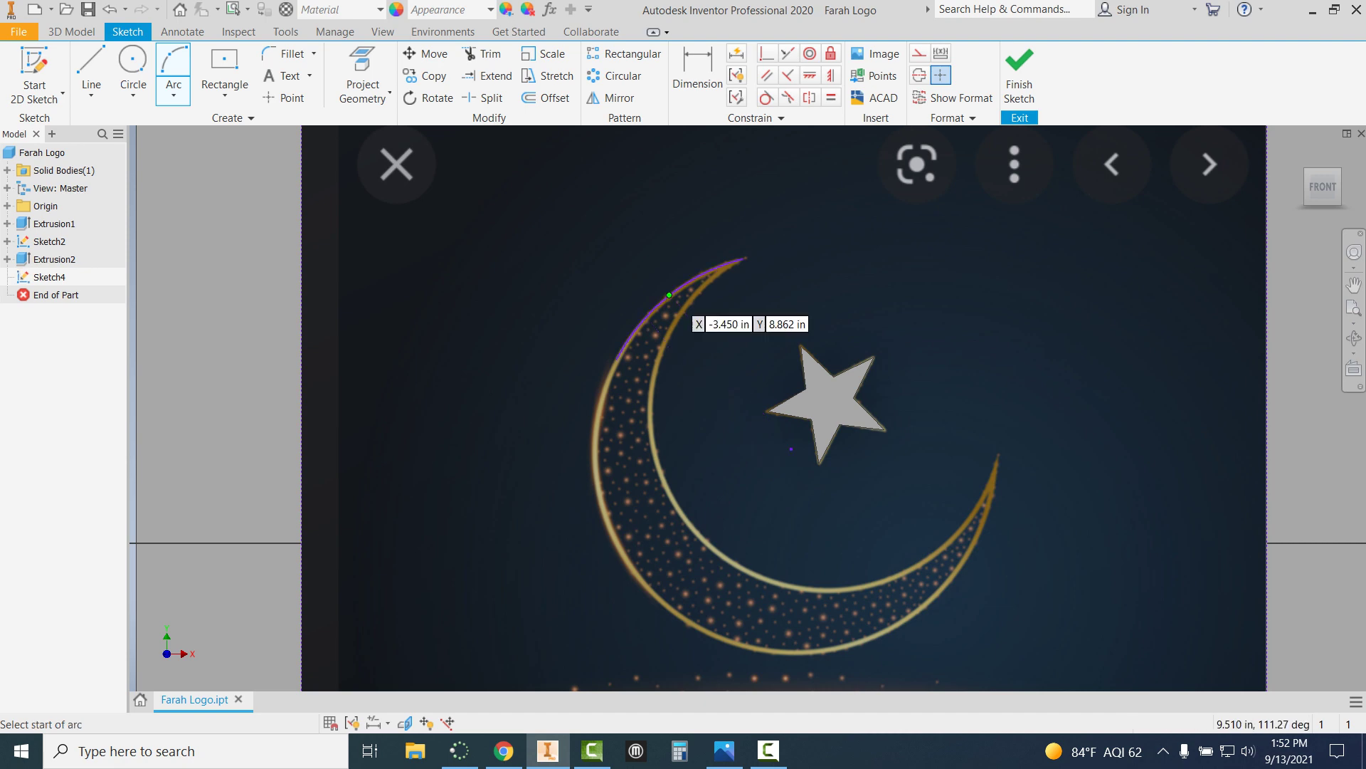
# Continue the crescent's outer edge with a second three-point arc down its left side, starting at the first arc's lower end, about 5.8 in end to end.
pyautogui.click(616, 359)
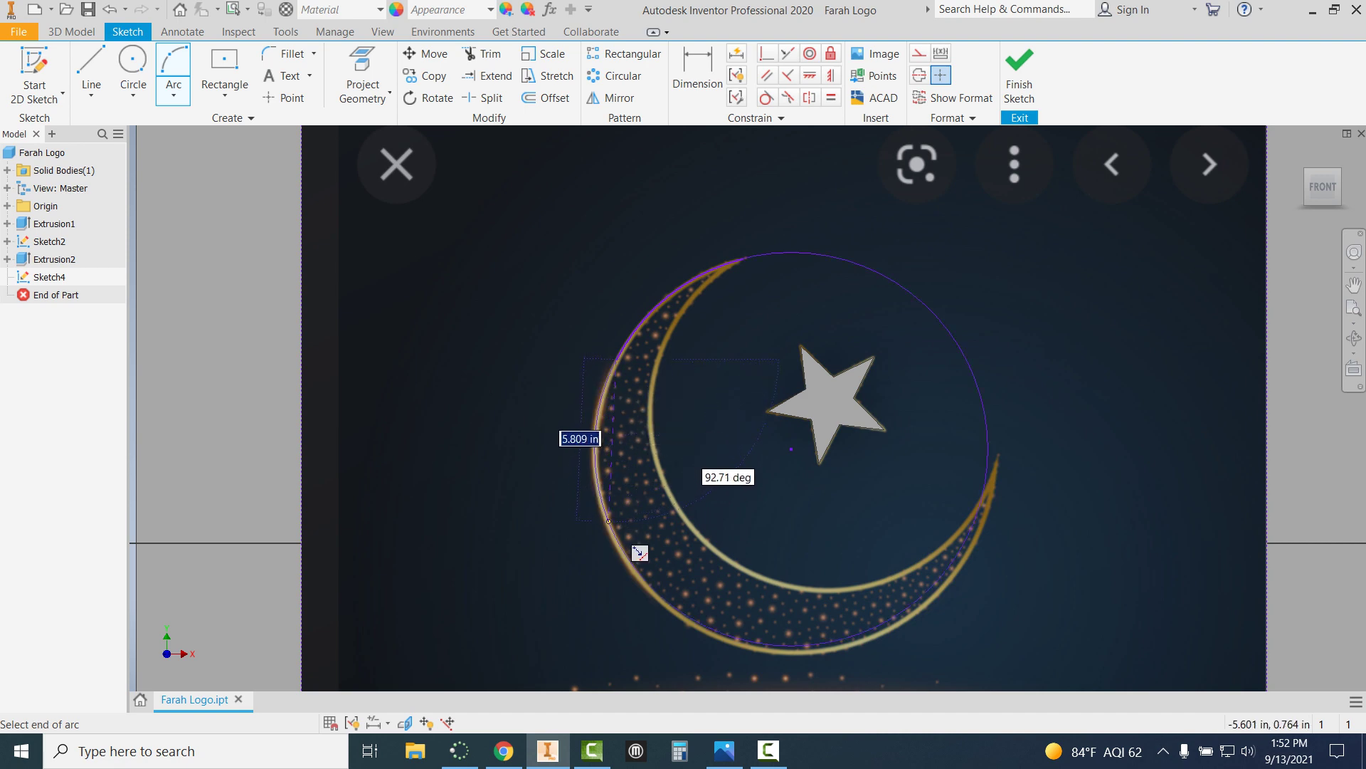
pyautogui.click(993, 462)
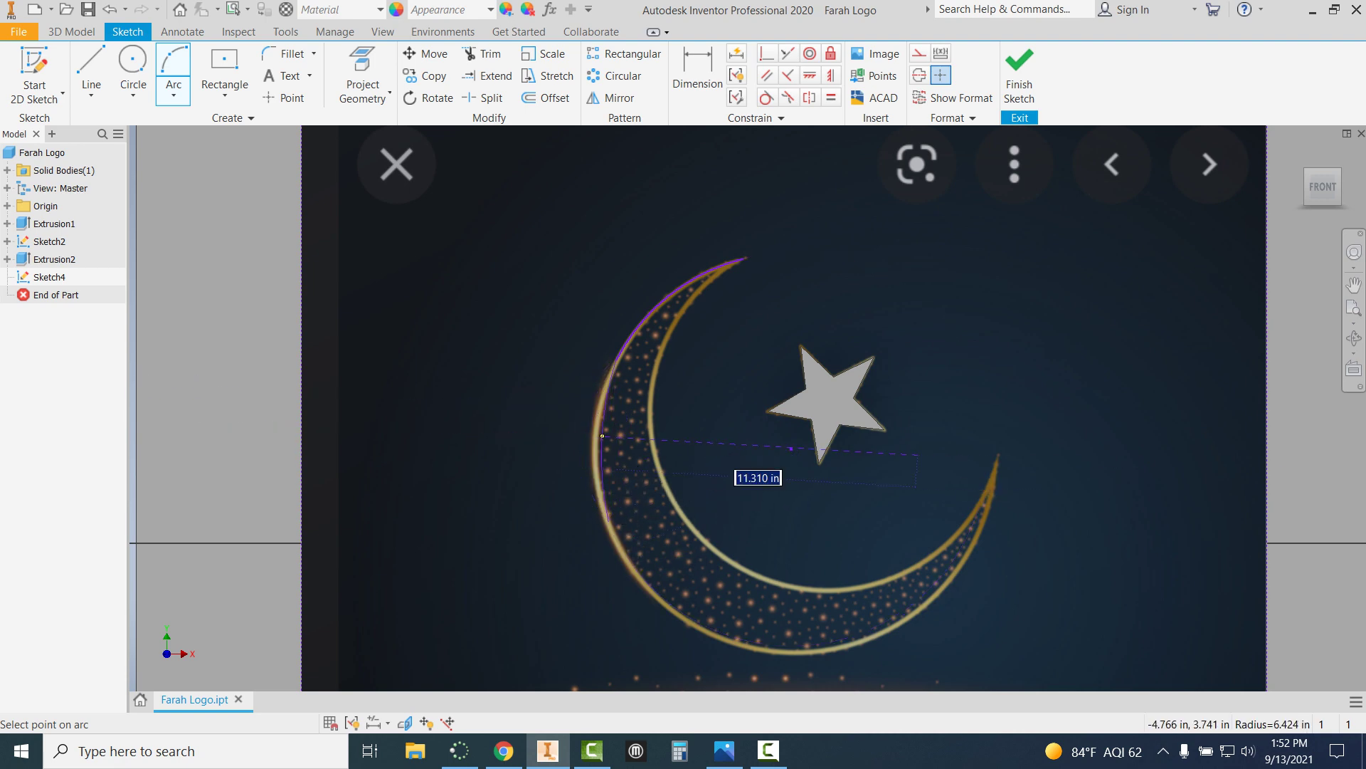
pyautogui.click(625, 464)
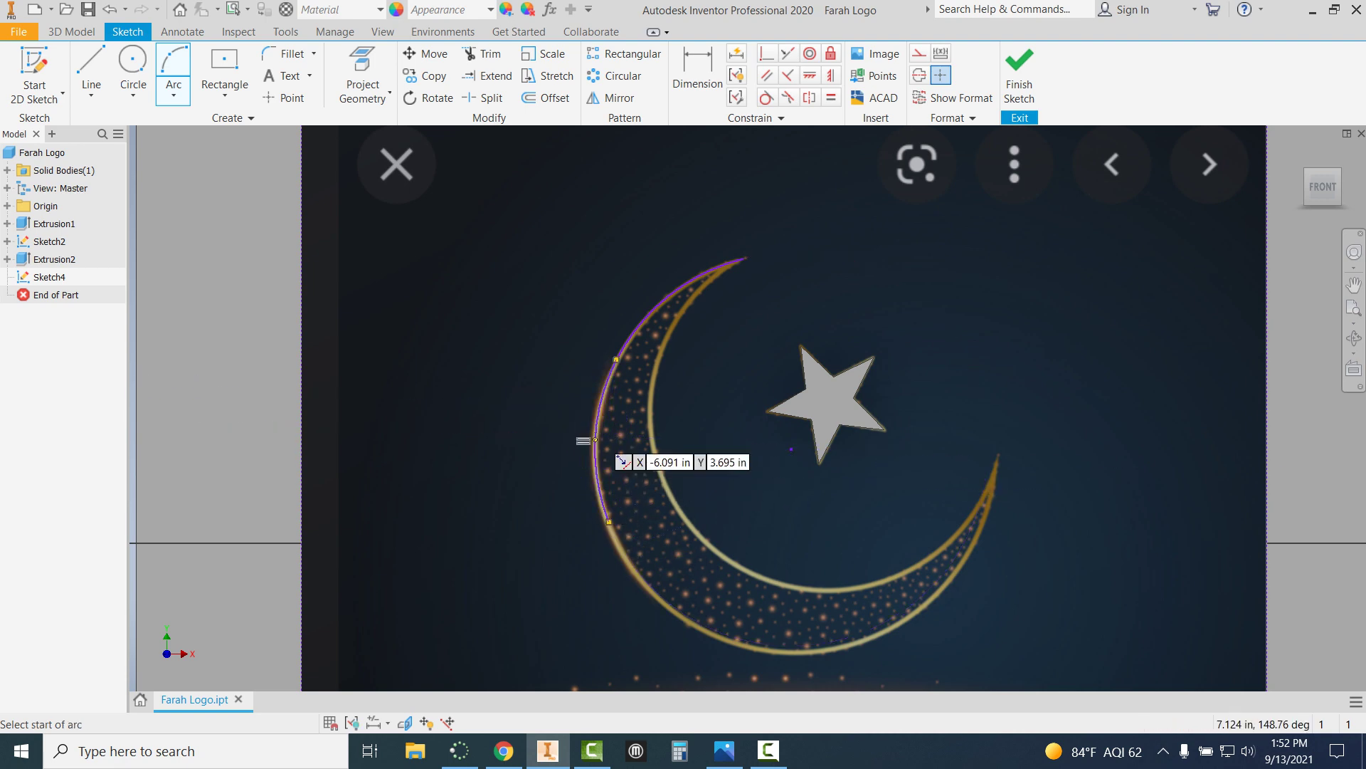
# Continue the crescent's outer edge with a three-point arc around its lower left, about 5.5 in end to end with a radius of about 6.8 in.
pyautogui.scroll(-5, 644, 485)
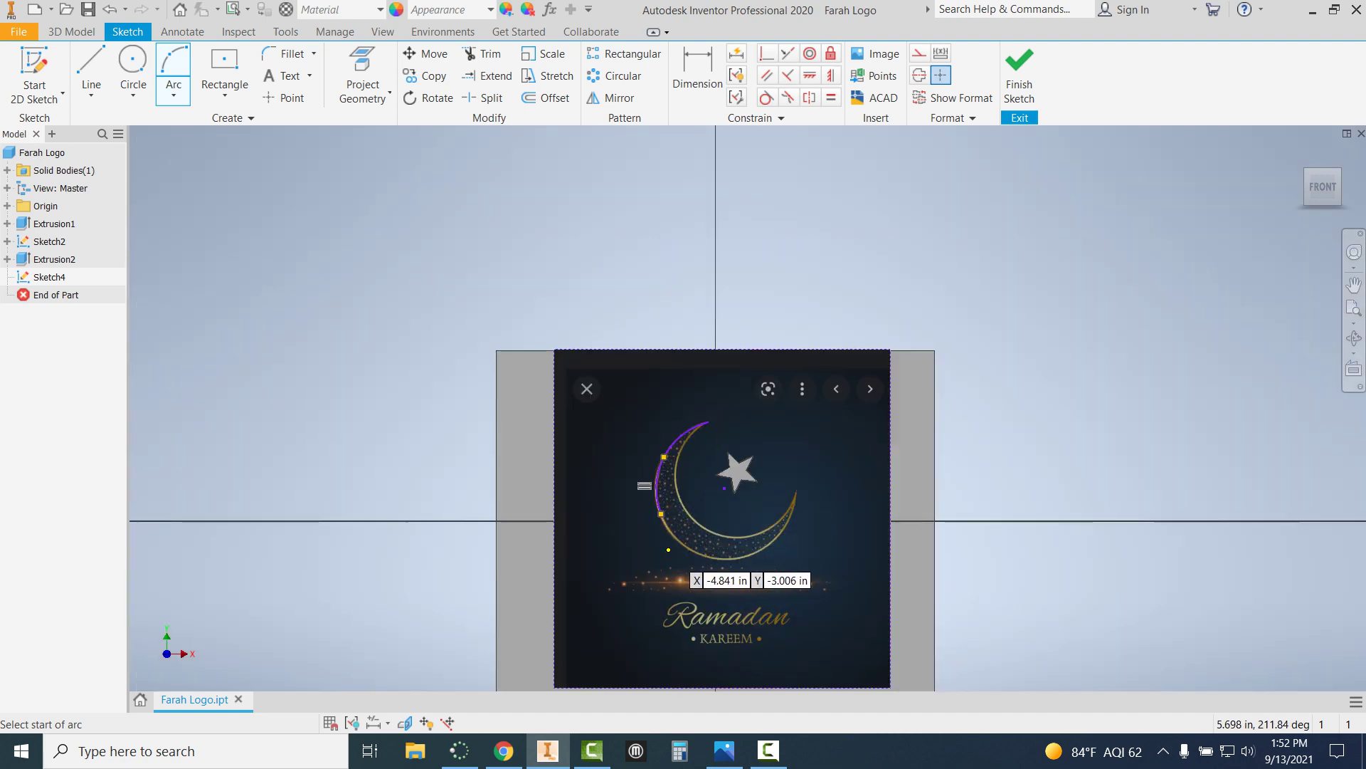
pyautogui.scroll(5, 676, 523)
pyautogui.scroll(3, 703, 504)
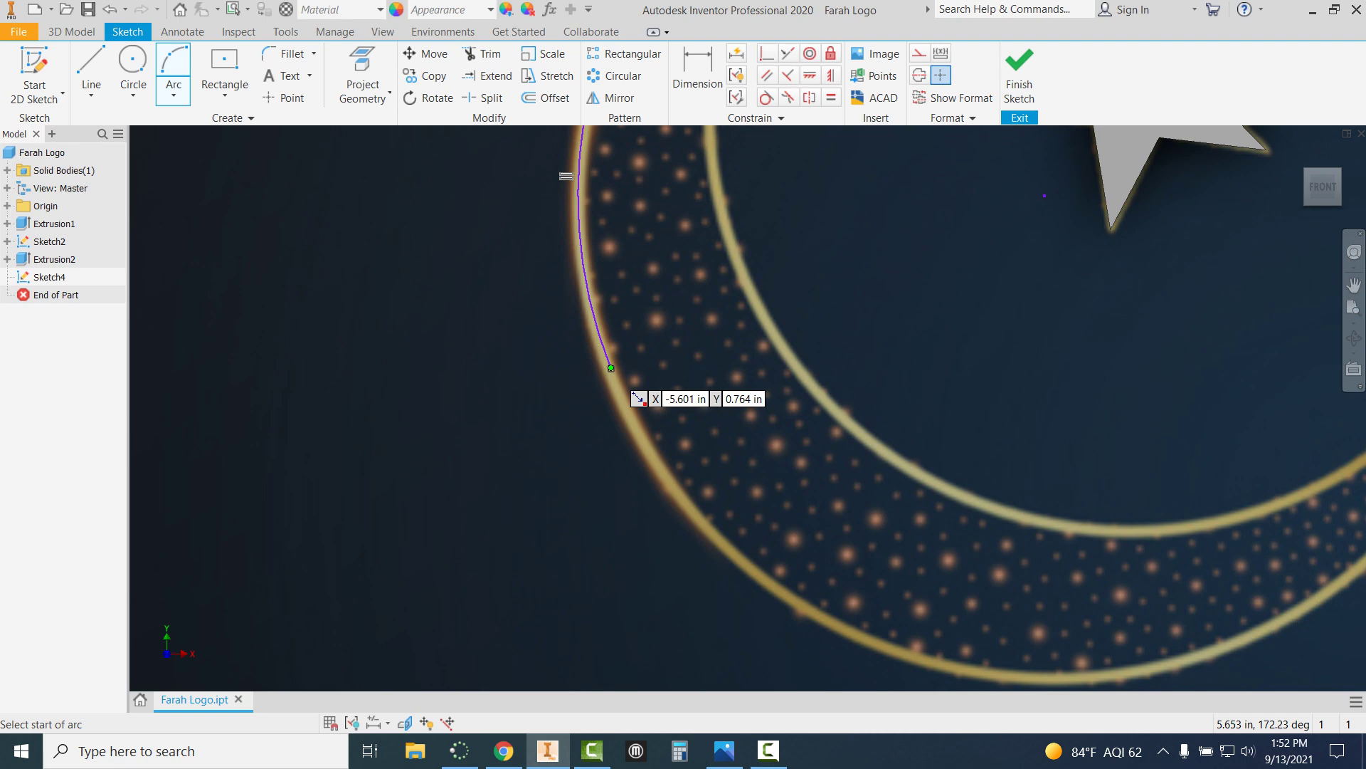
pyautogui.click(610, 368)
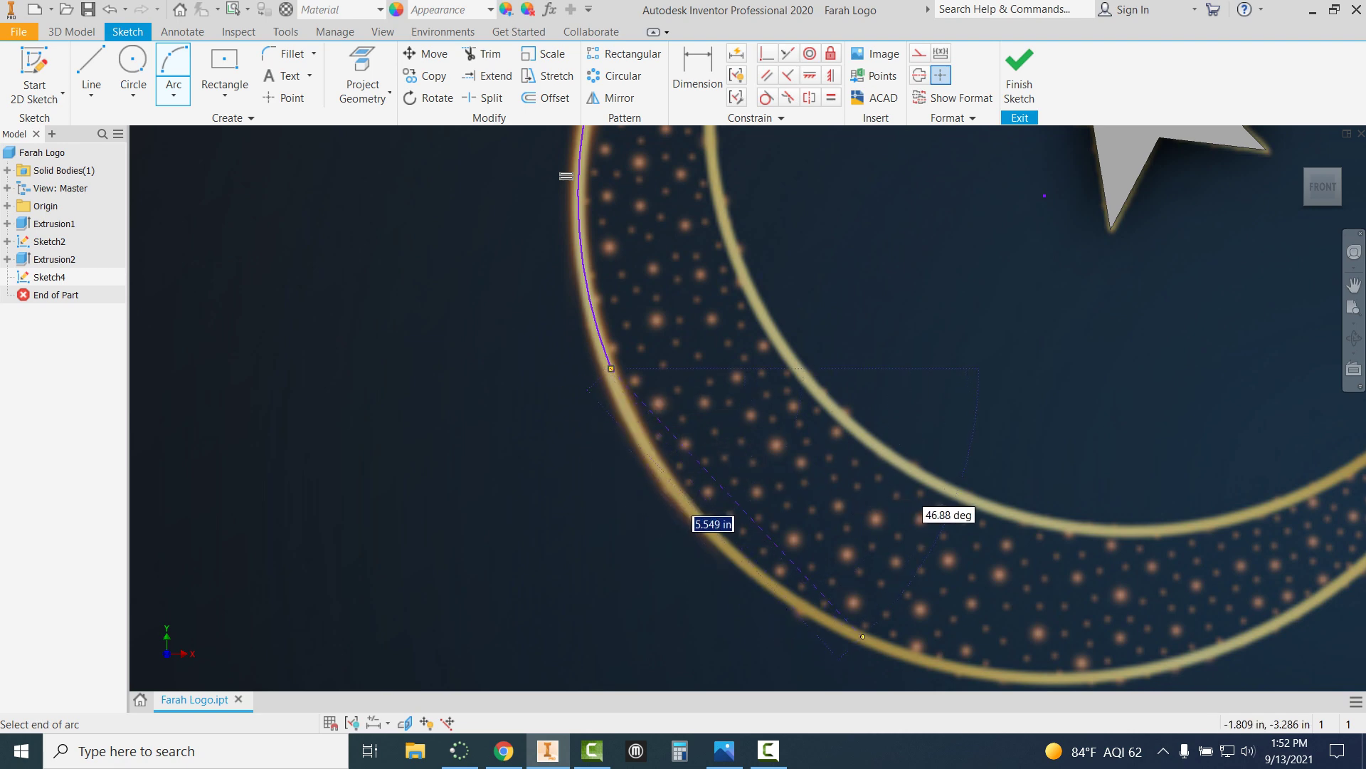
pyautogui.click(863, 637)
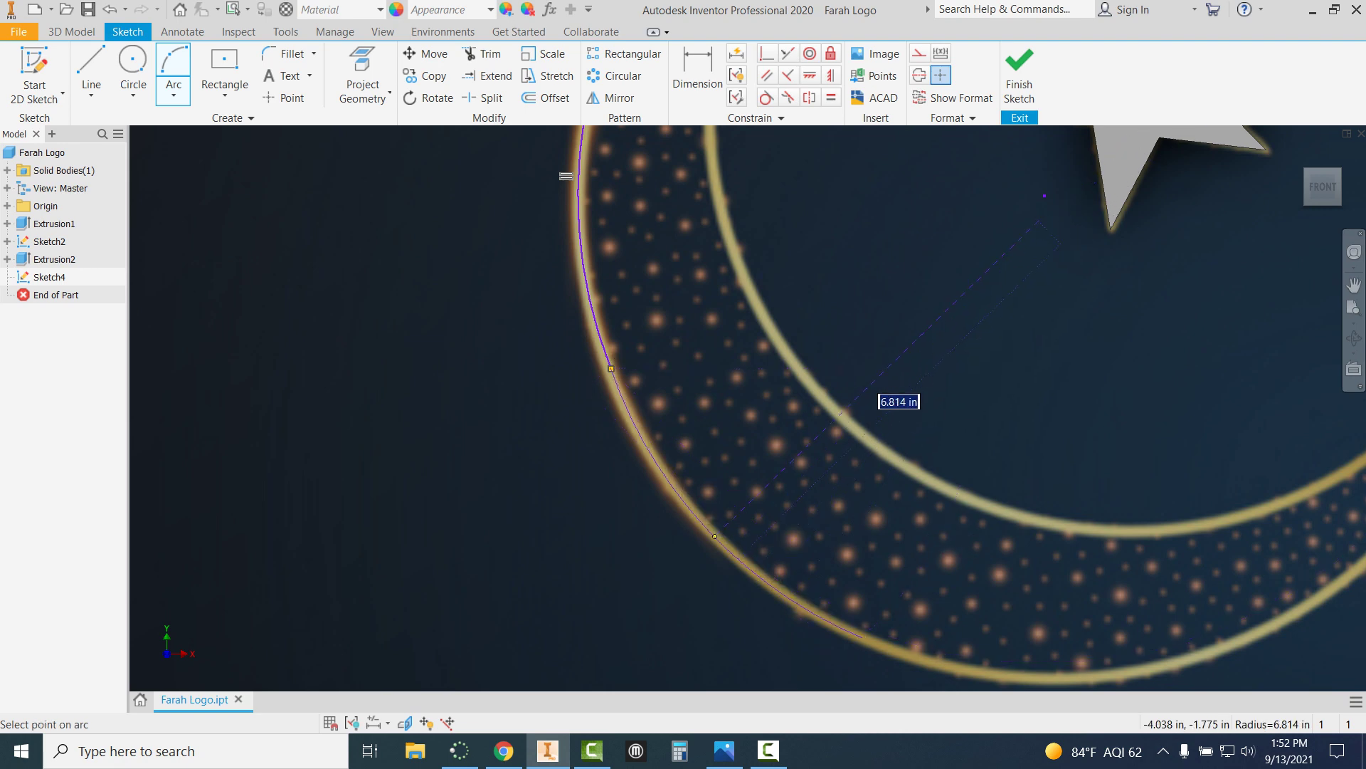
pyautogui.click(714, 536)
pyautogui.scroll(-3, 767, 541)
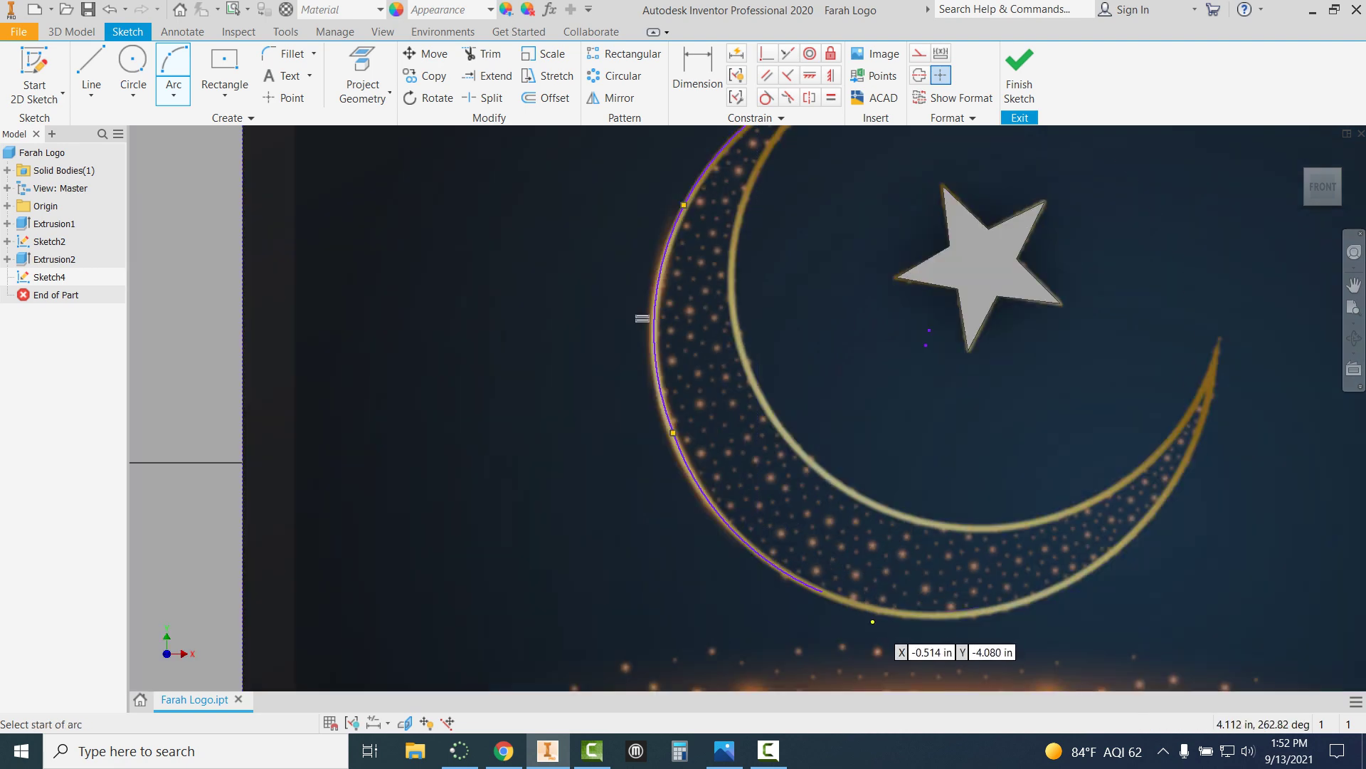
# Add a three-point arc along the bottom of the crescent's outer edge, starting at the previous arc's end, about 6.1 in end to end.
pyautogui.scroll(2, 874, 623)
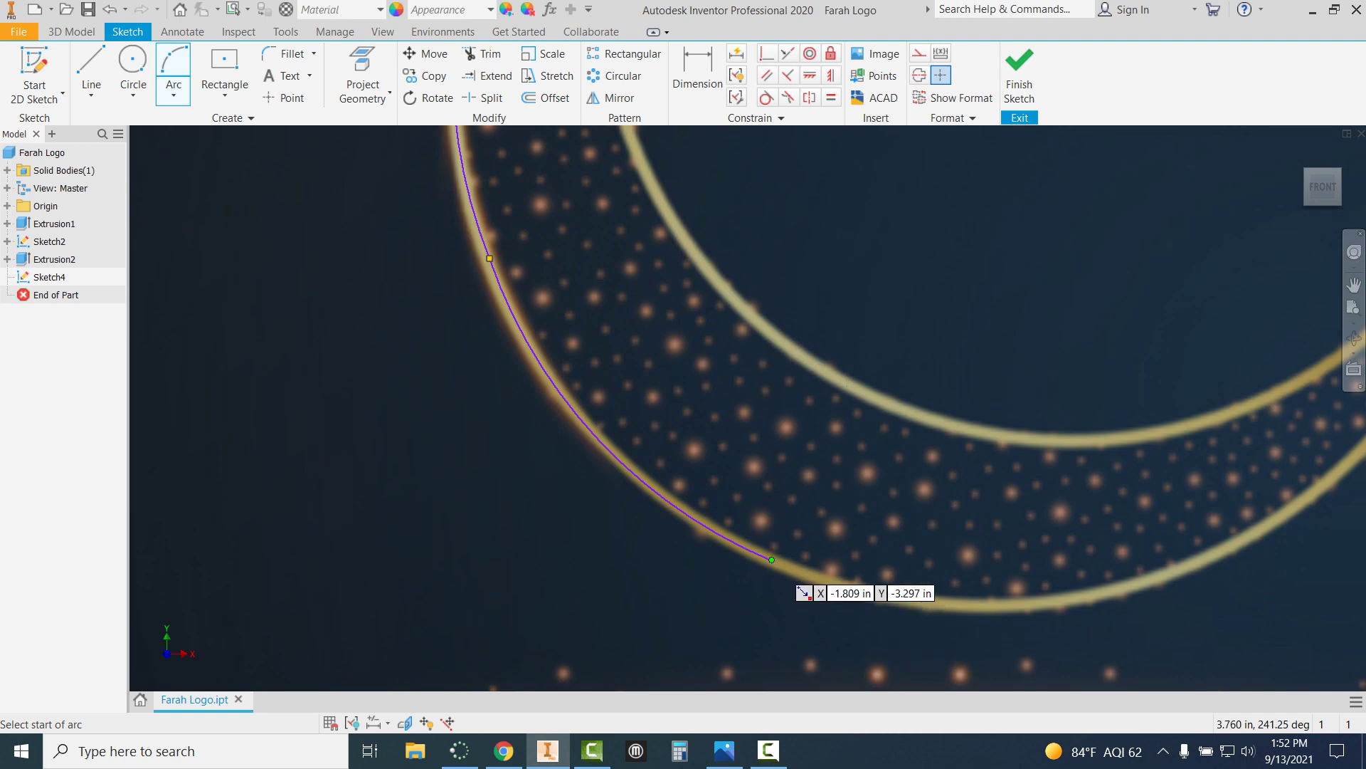
pyautogui.click(771, 560)
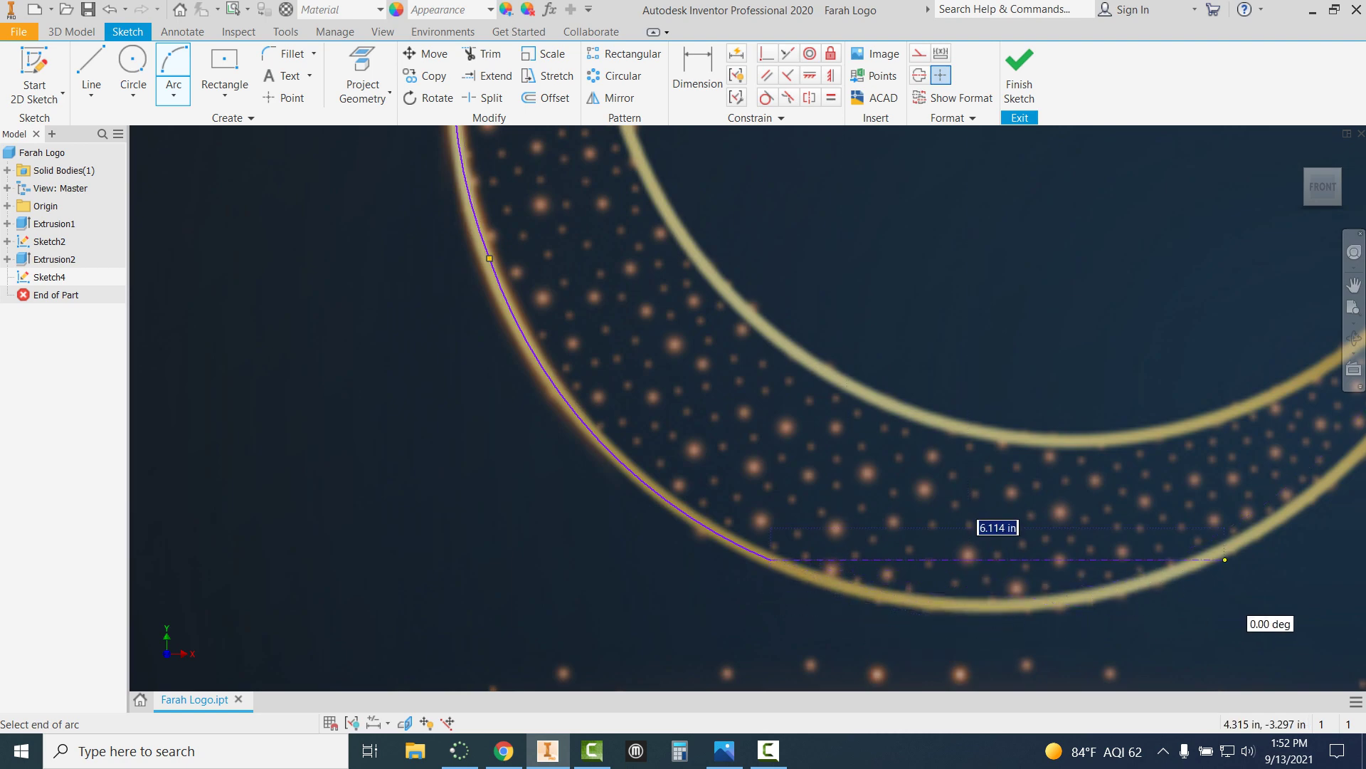
pyautogui.click(1221, 550)
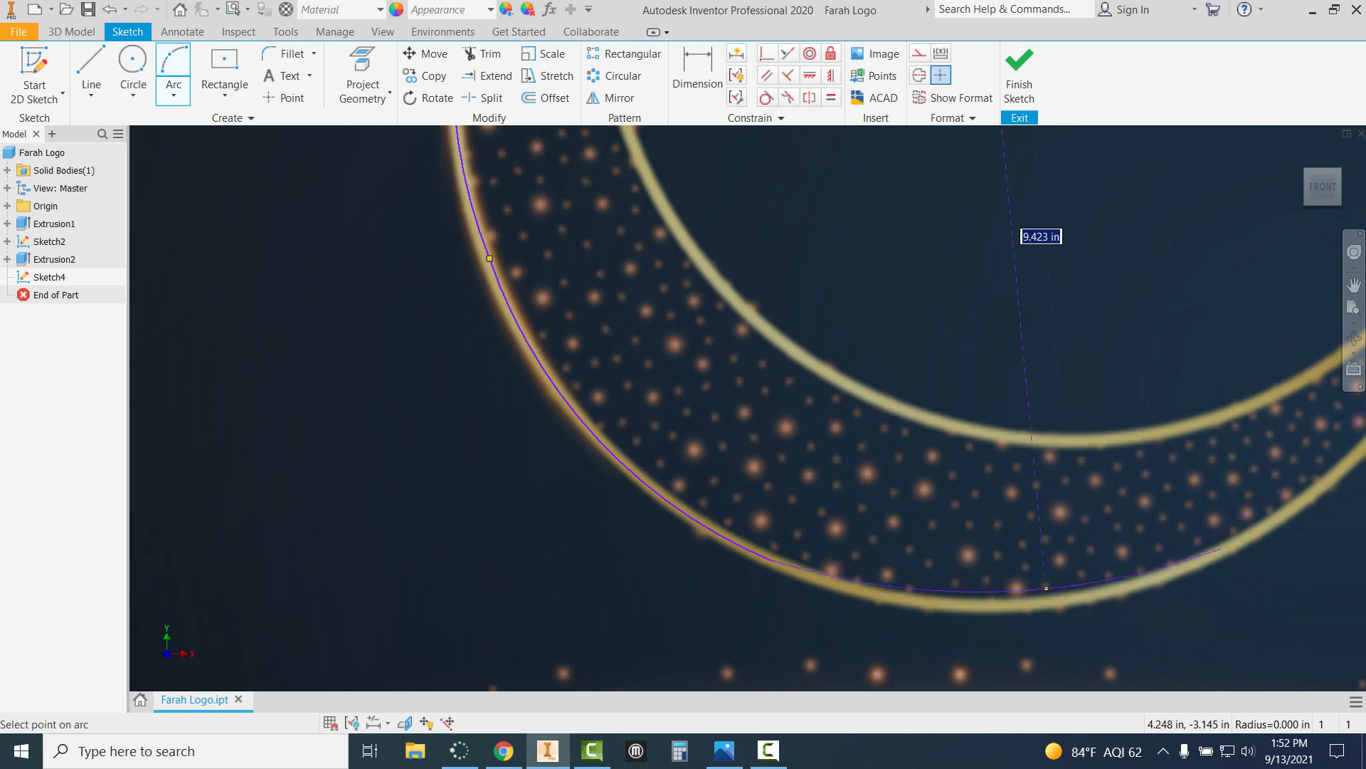
pyautogui.click(1030, 601)
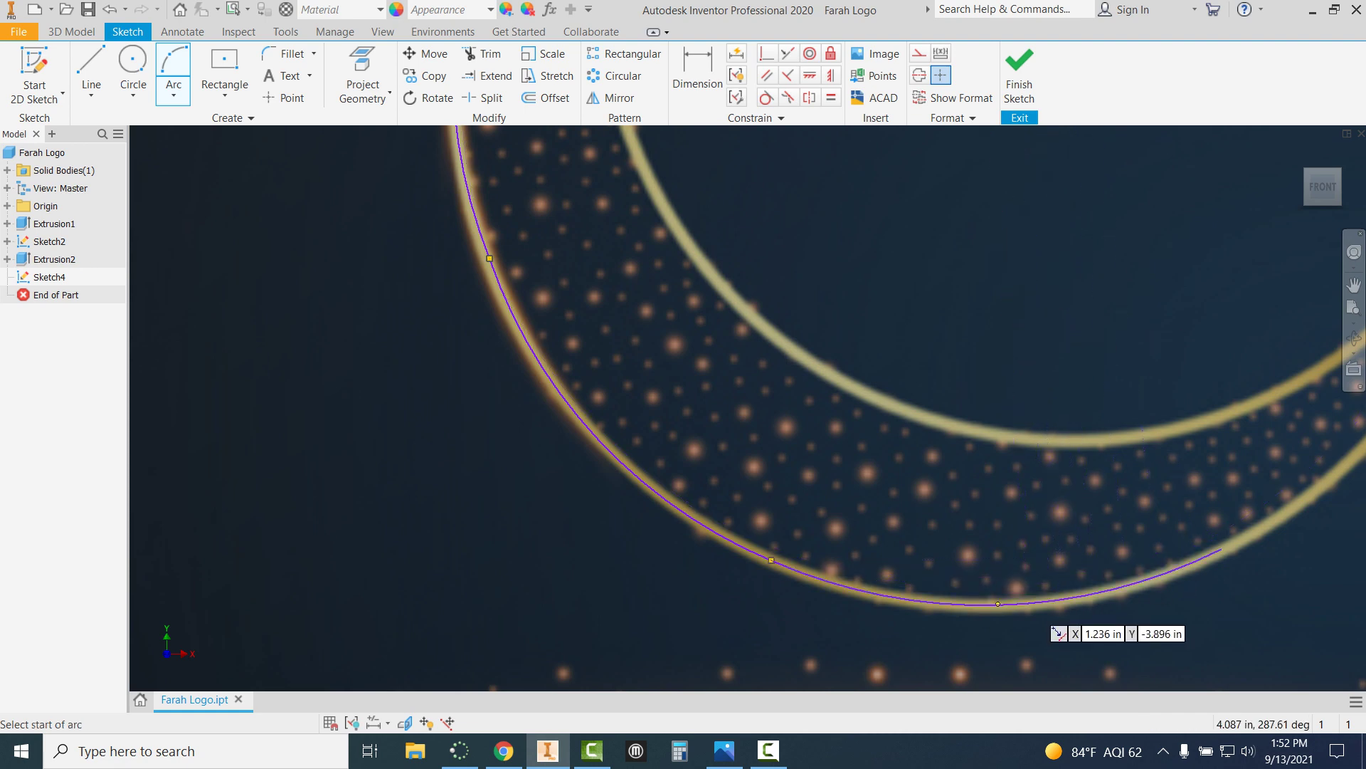
pyautogui.scroll(-2, 996, 598)
pyautogui.scroll(-2, 1139, 569)
pyautogui.scroll(5, 1172, 545)
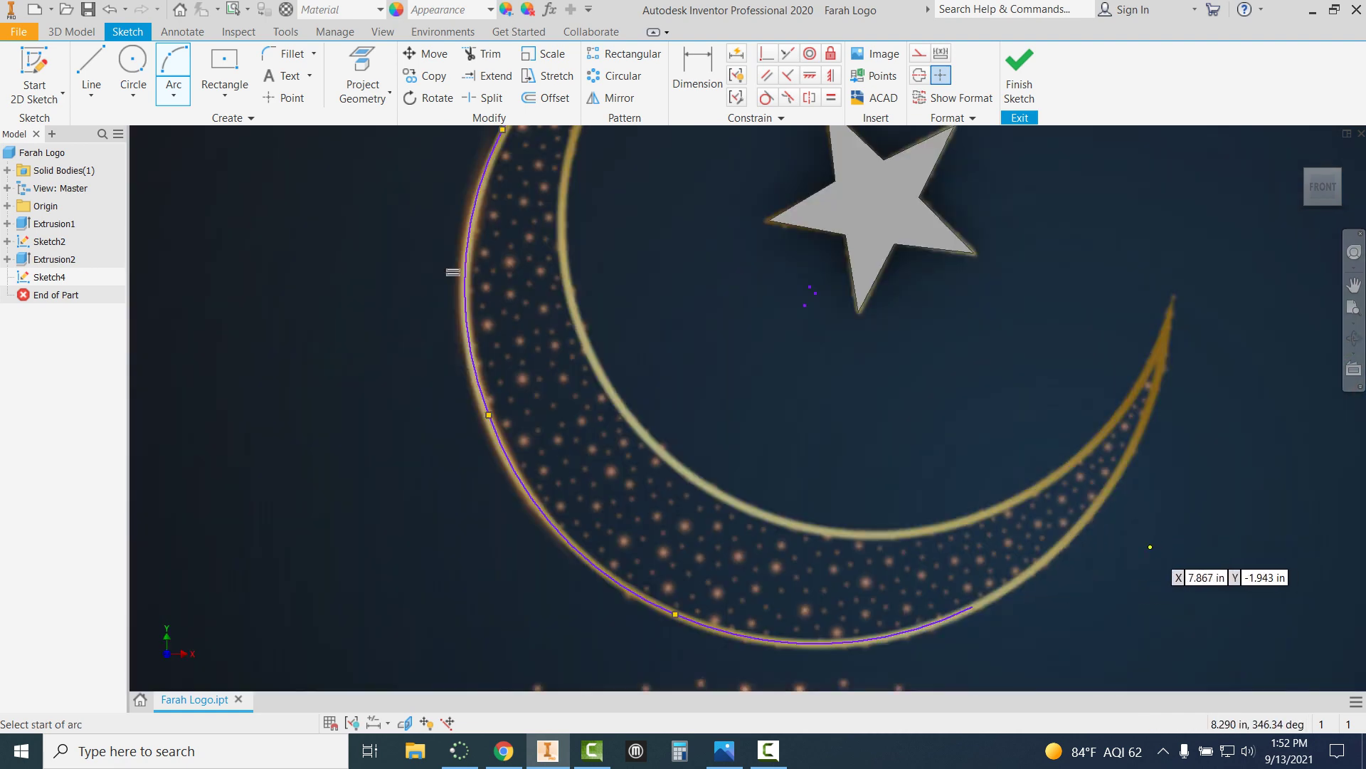
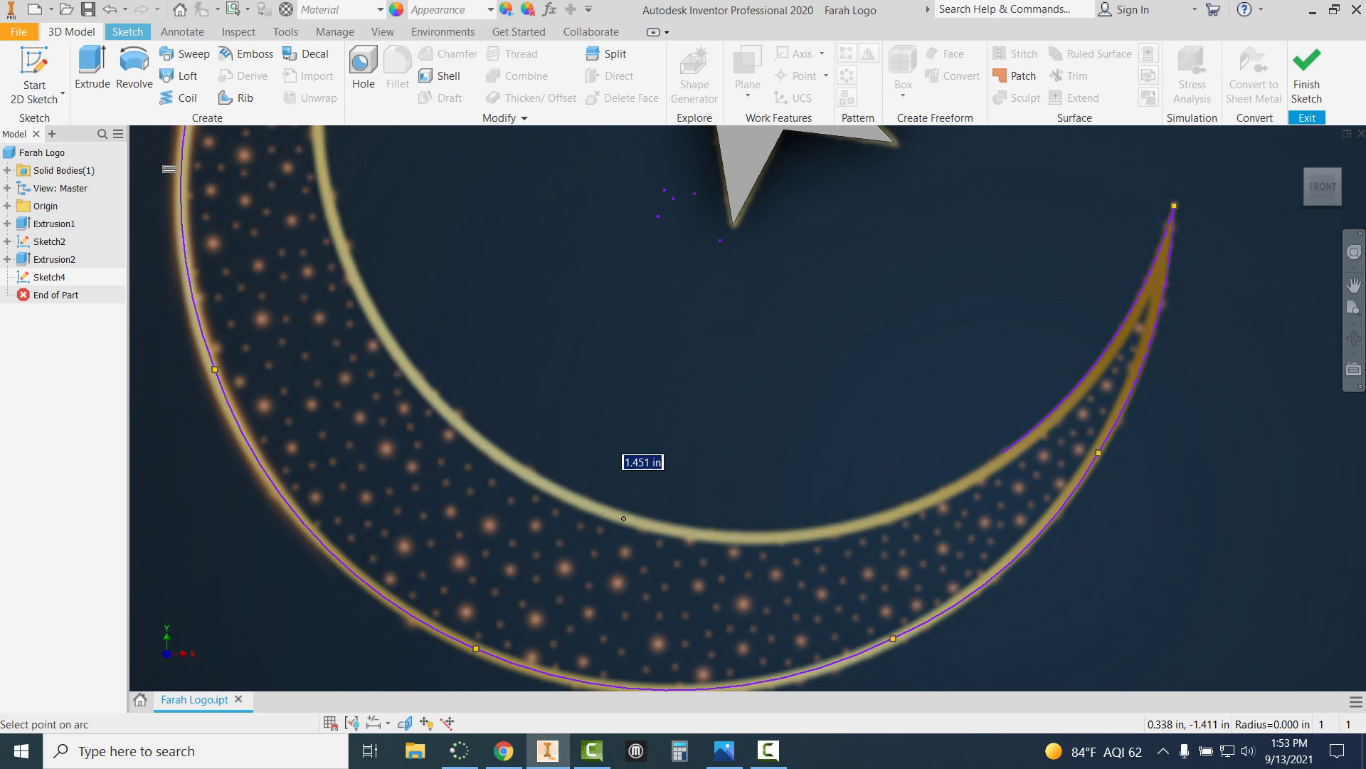
# Complete the three-point arc along the bottom of the crescent's inner edge, continuing from the arc at its right tip.
pyautogui.click(624, 519)
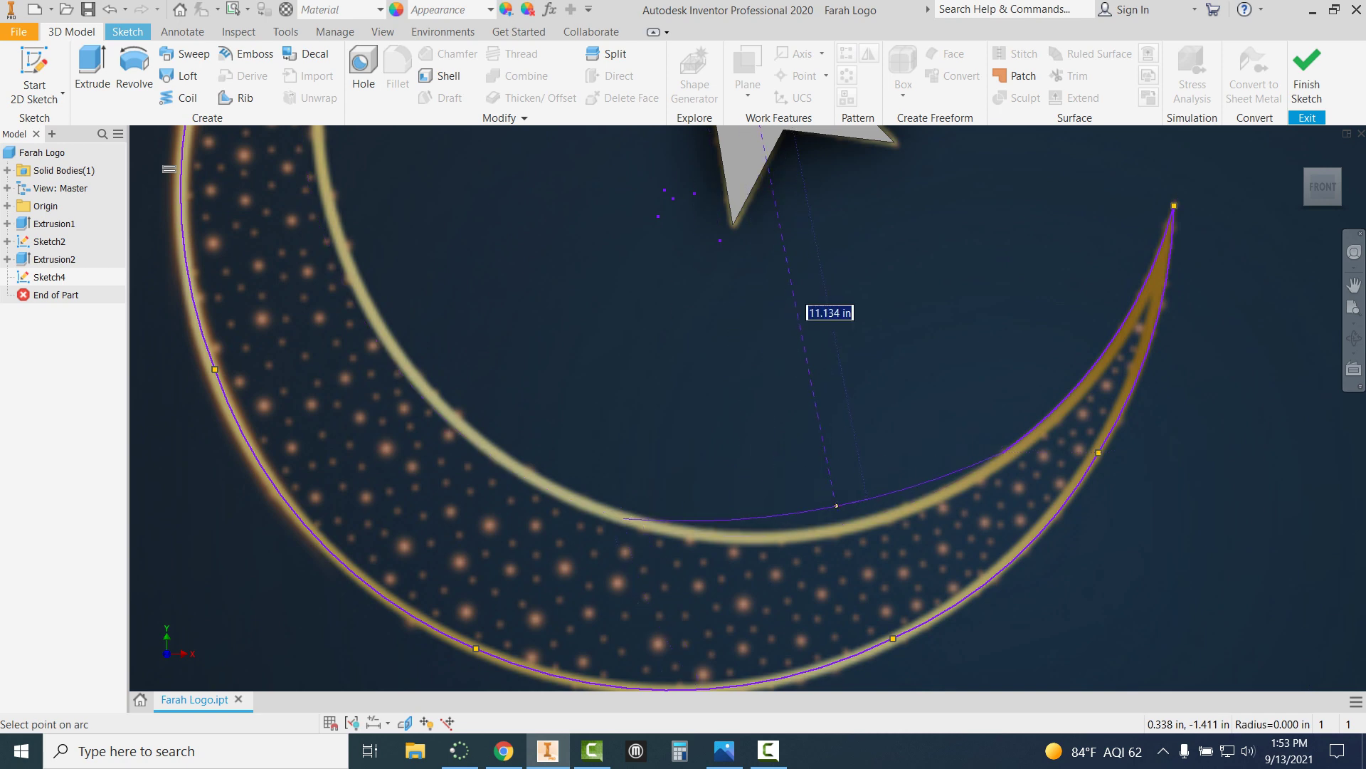
pyautogui.click(1006, 444)
pyautogui.scroll(5, 1011, 443)
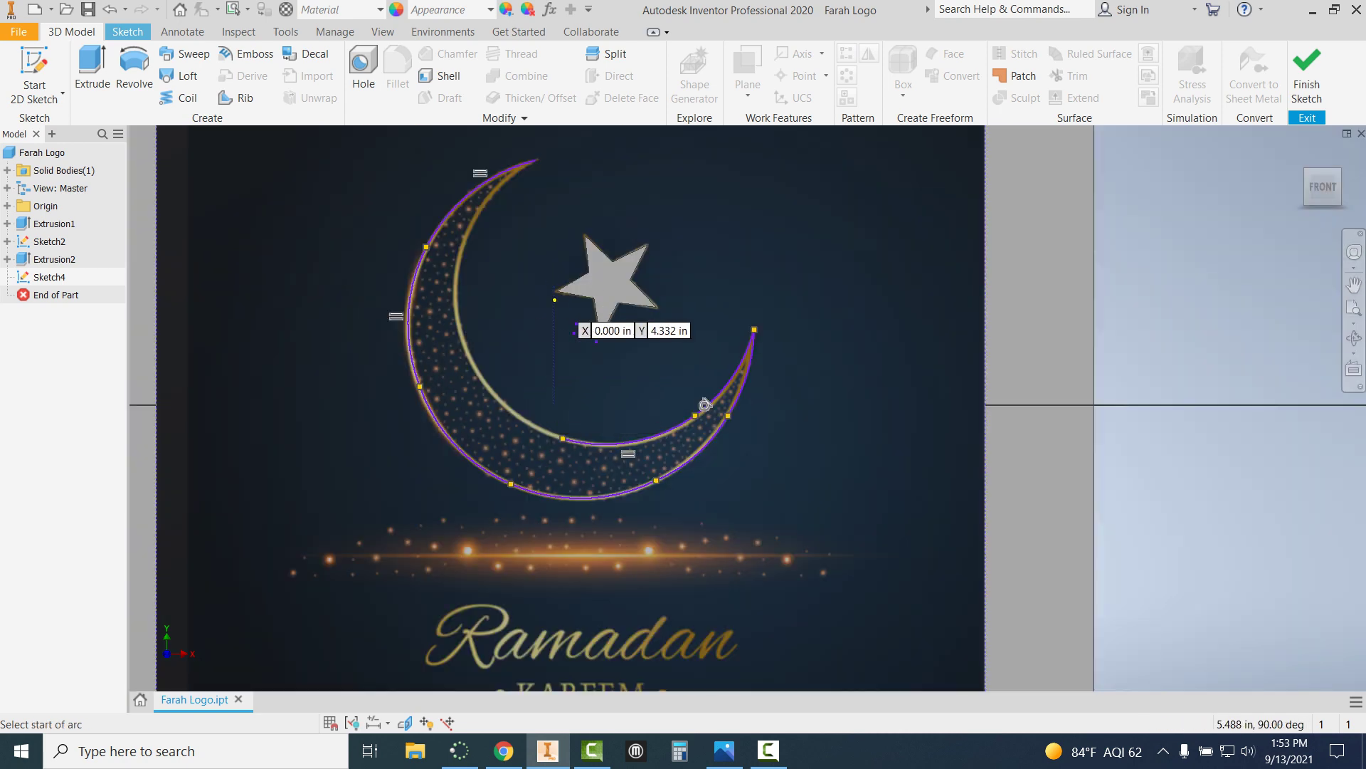
# Continue the crescent's inner edge with a three-point arc up its lower left, about 4.9 in end to end with a radius of about 7.3 in.
pyautogui.scroll(-3, 704, 404)
pyautogui.click(691, 573)
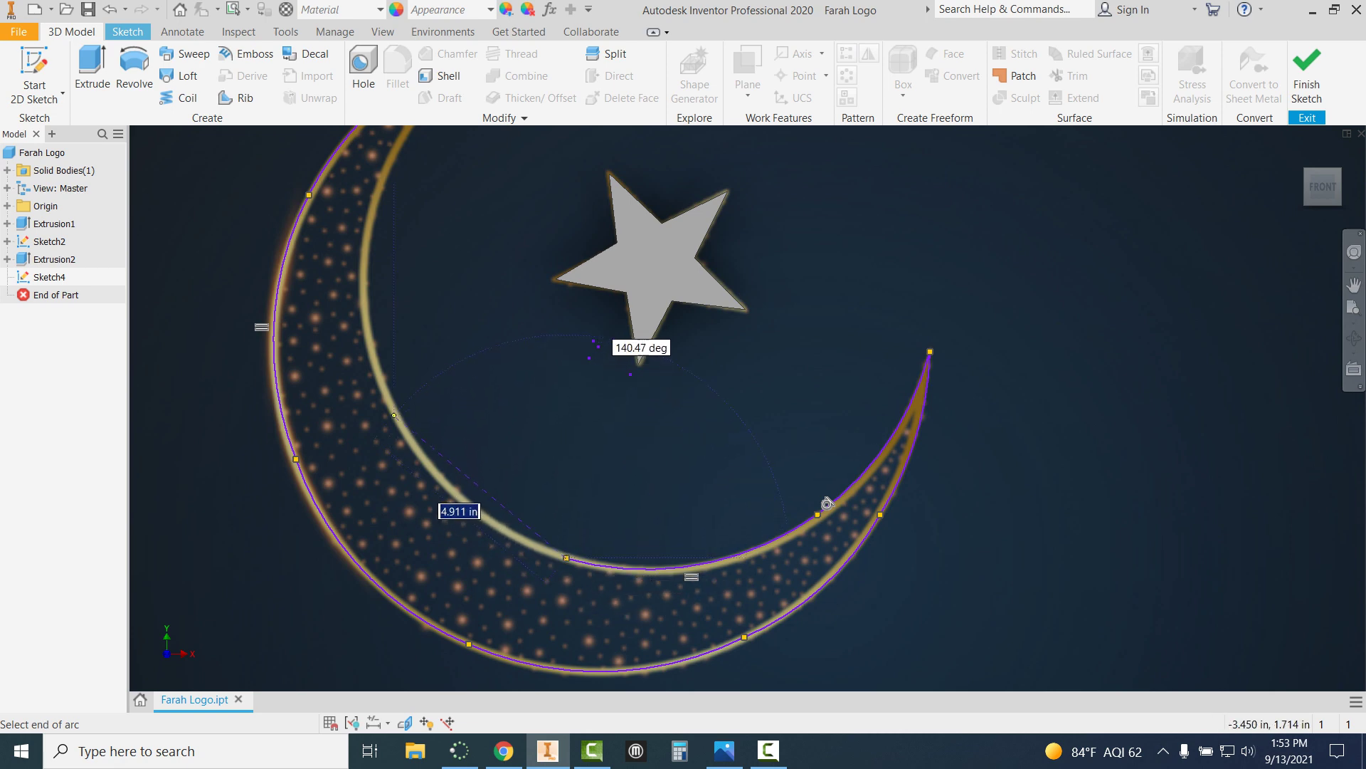
pyautogui.click(393, 415)
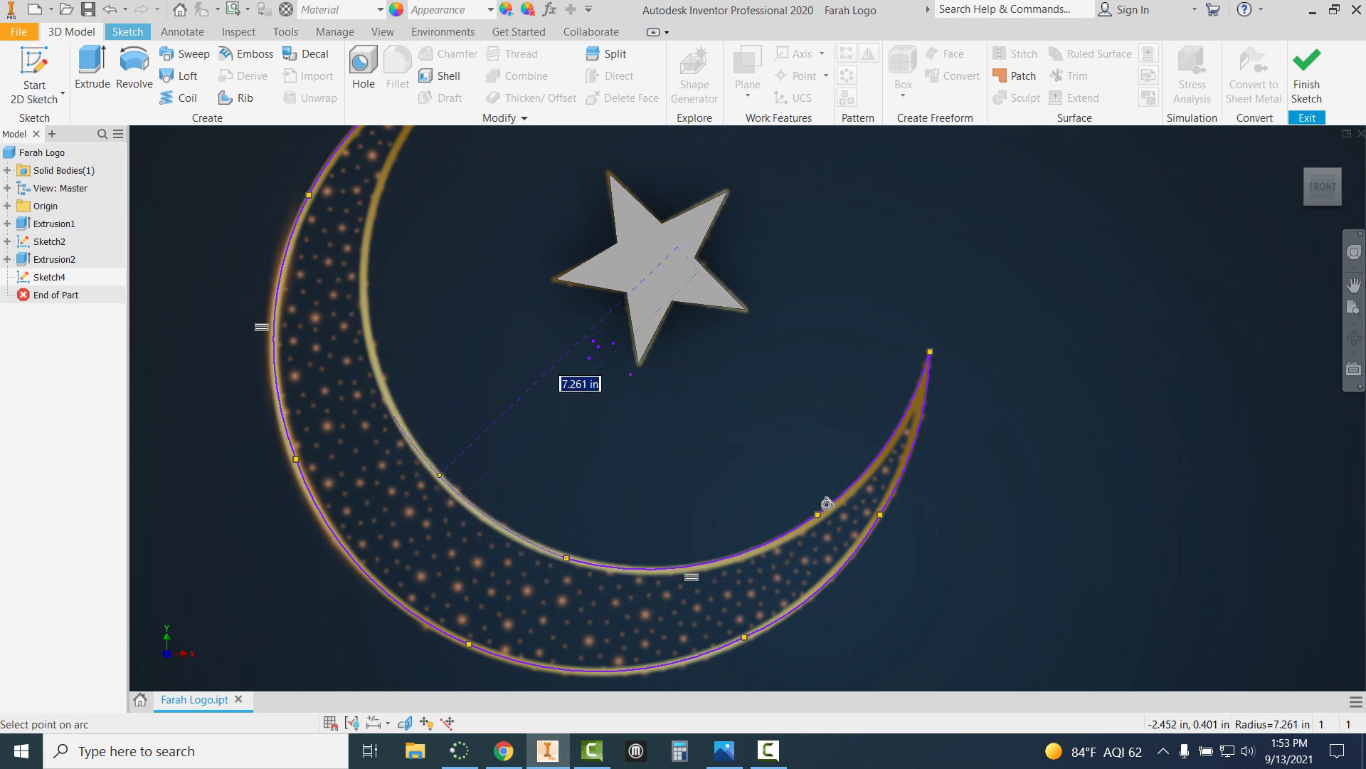
pyautogui.click(440, 477)
pyautogui.scroll(-2, 456, 366)
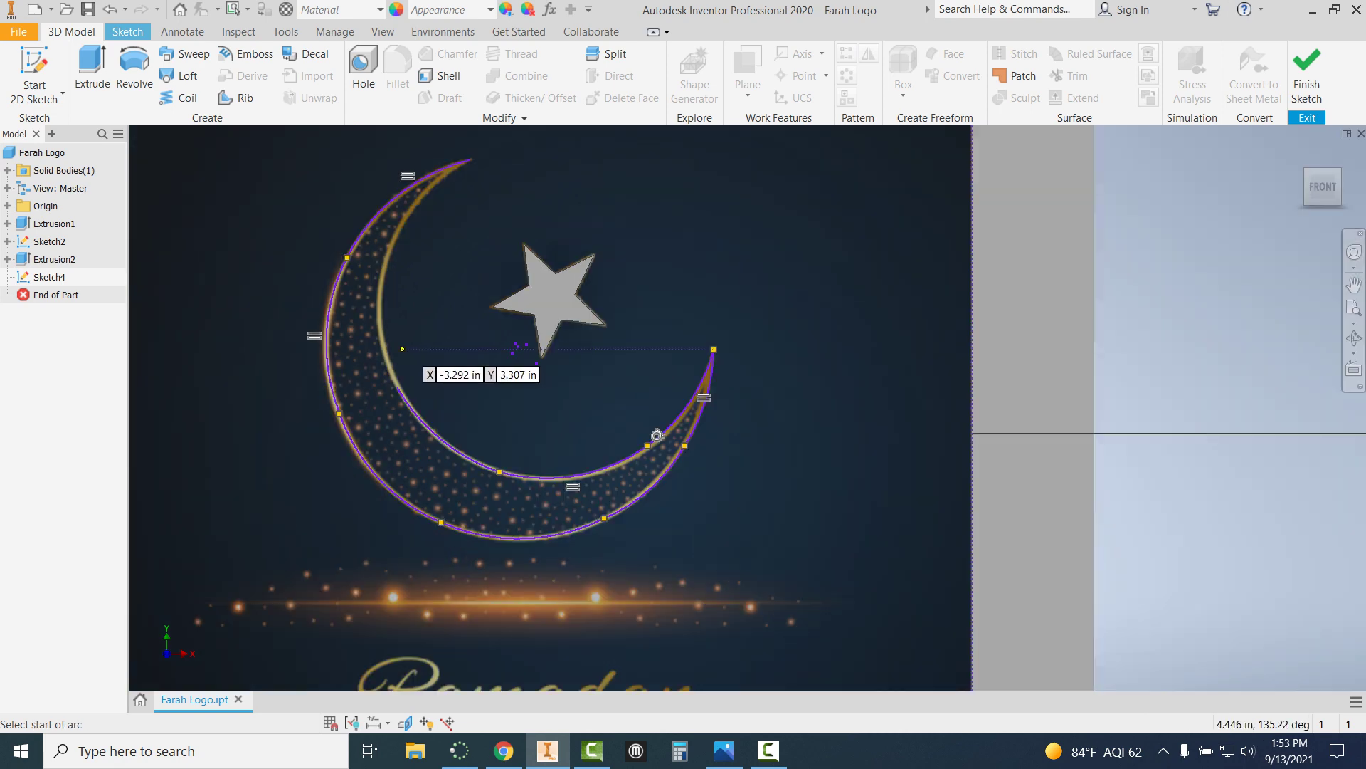
# Trace the left side of the crescent's inner edge with a three-point arc from the previous arc's upper end, about 5.2 in end to end.
pyautogui.scroll(3, 376, 310)
pyautogui.click(412, 455)
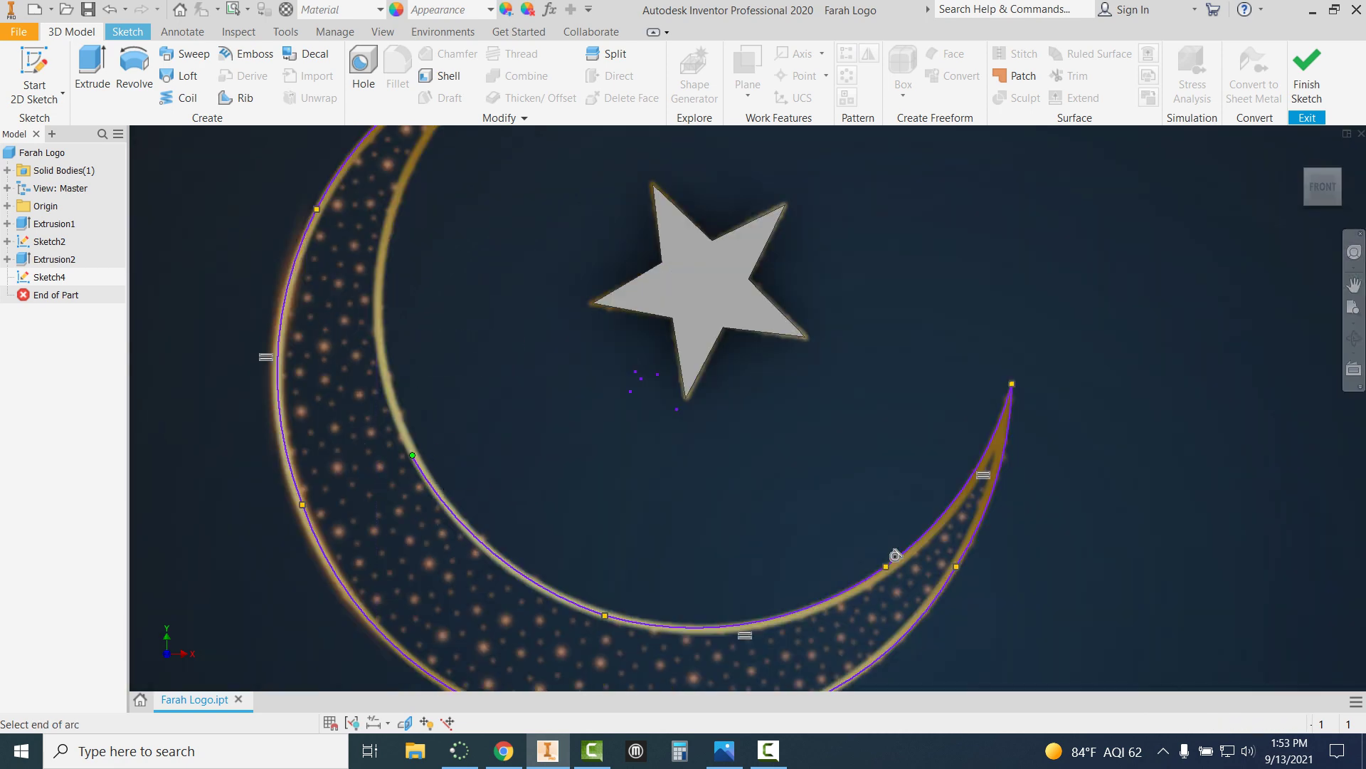
pyautogui.scroll(-1, 422, 401)
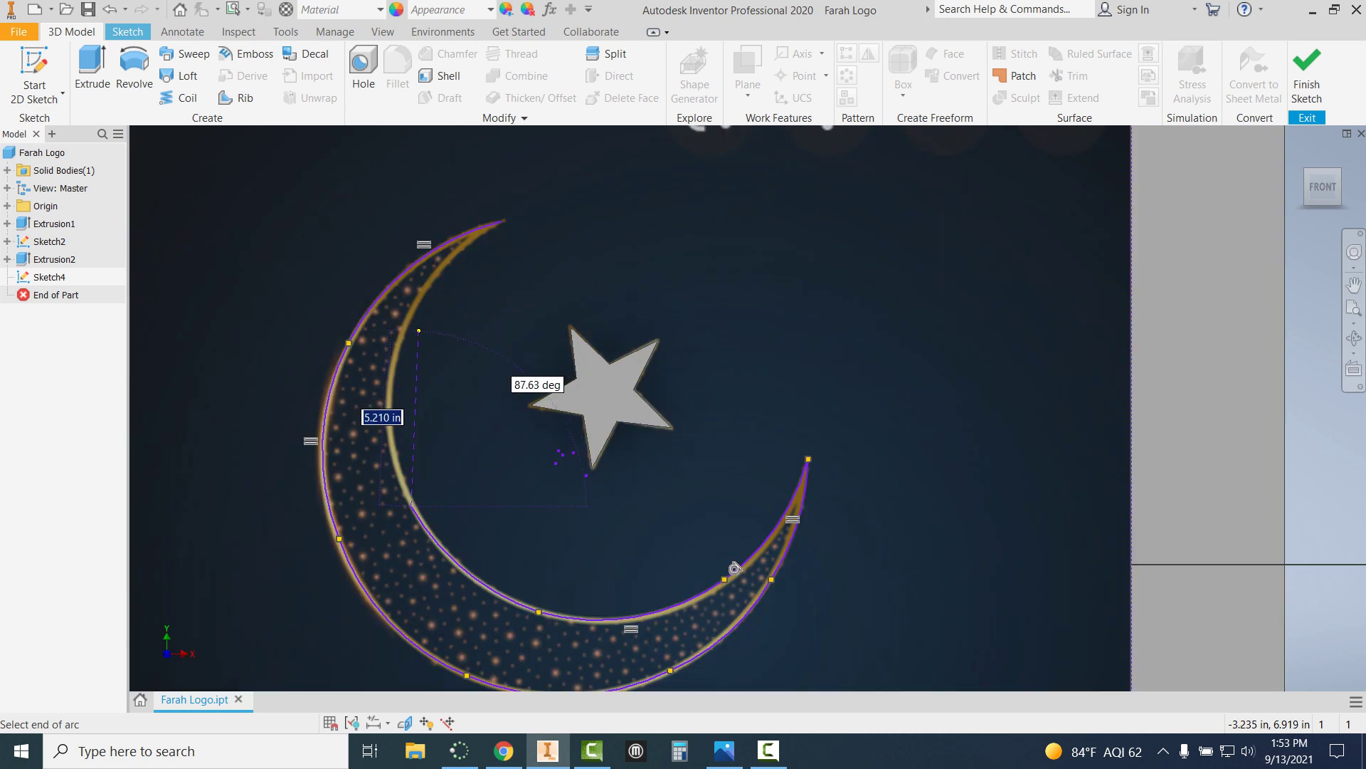
pyautogui.scroll(3, 406, 340)
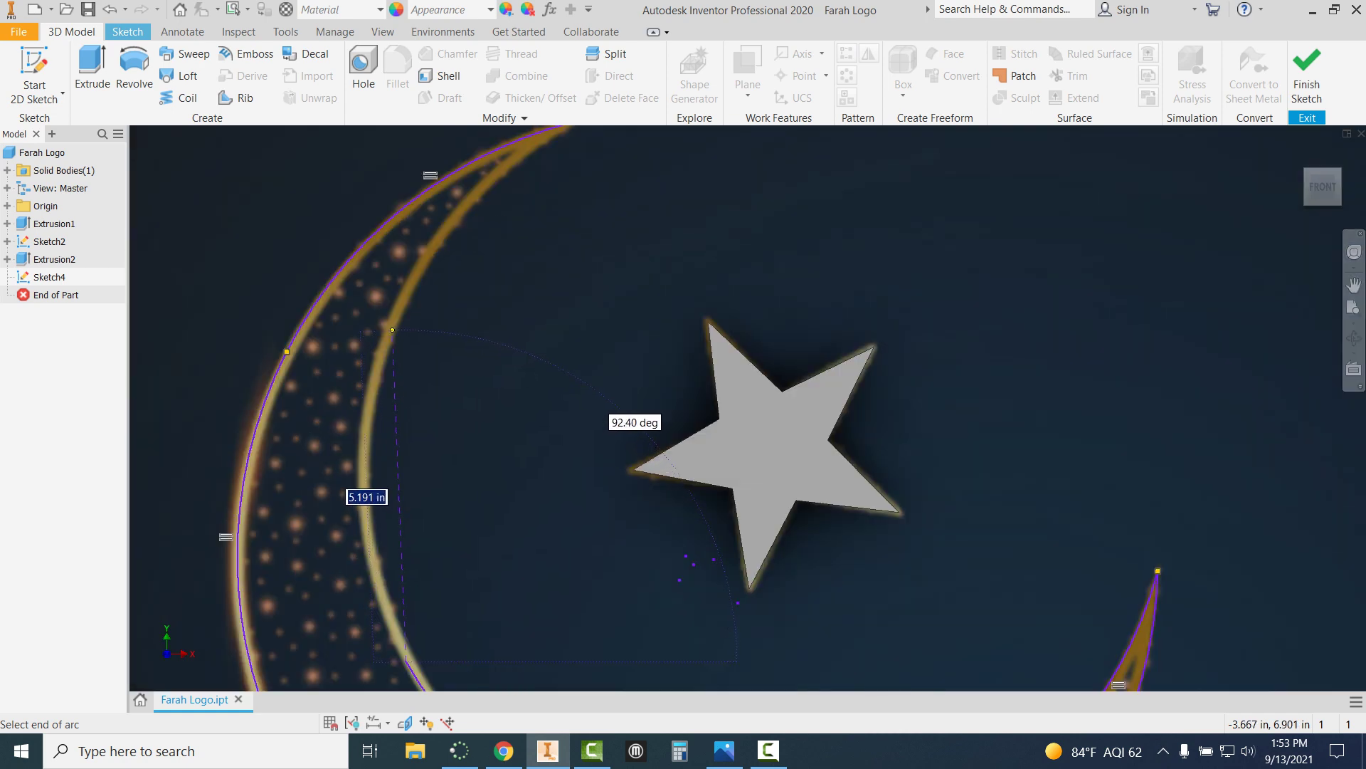
pyautogui.click(406, 660)
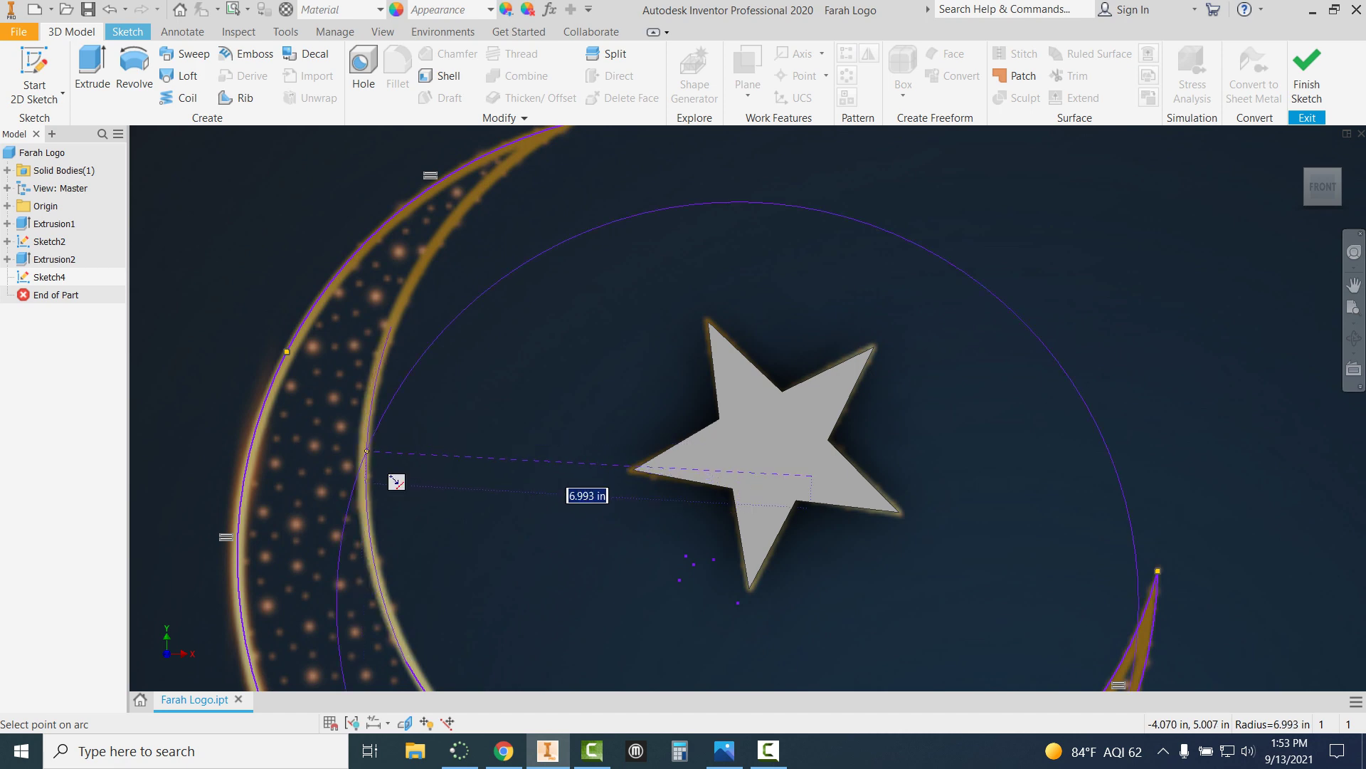
pyautogui.click(362, 459)
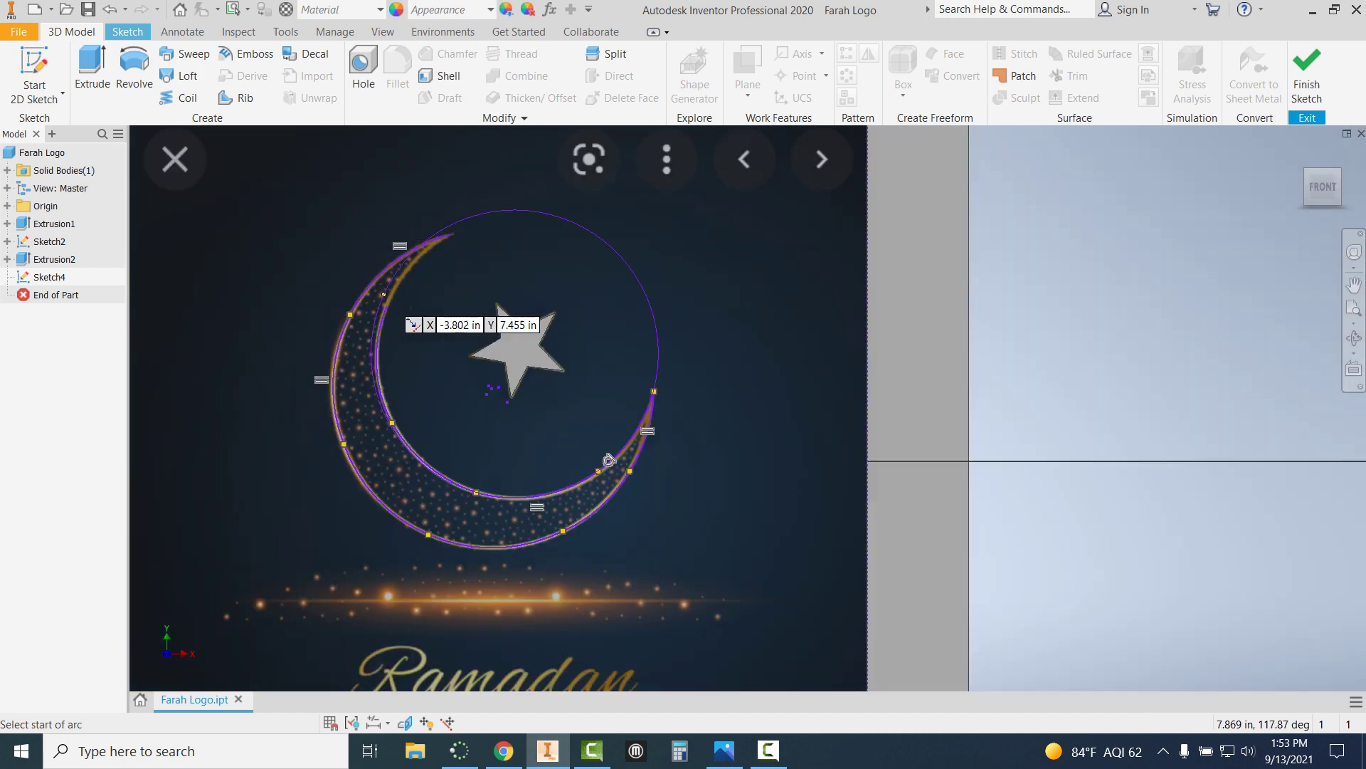
# Close the crescent outline with a three-point arc from the inner edge's upper end to the outer edge's upper tip.
pyautogui.scroll(-2, 408, 234)
pyautogui.scroll(4, 441, 537)
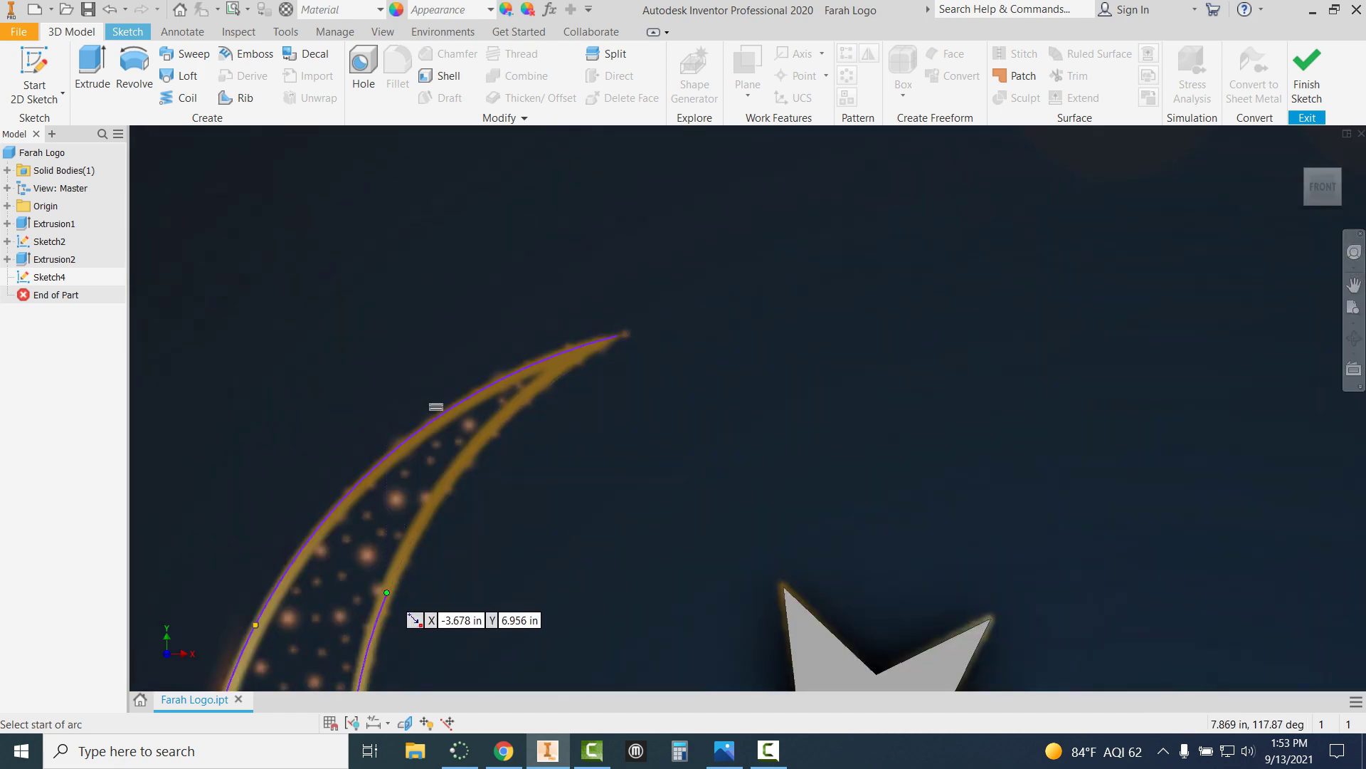
pyautogui.click(629, 336)
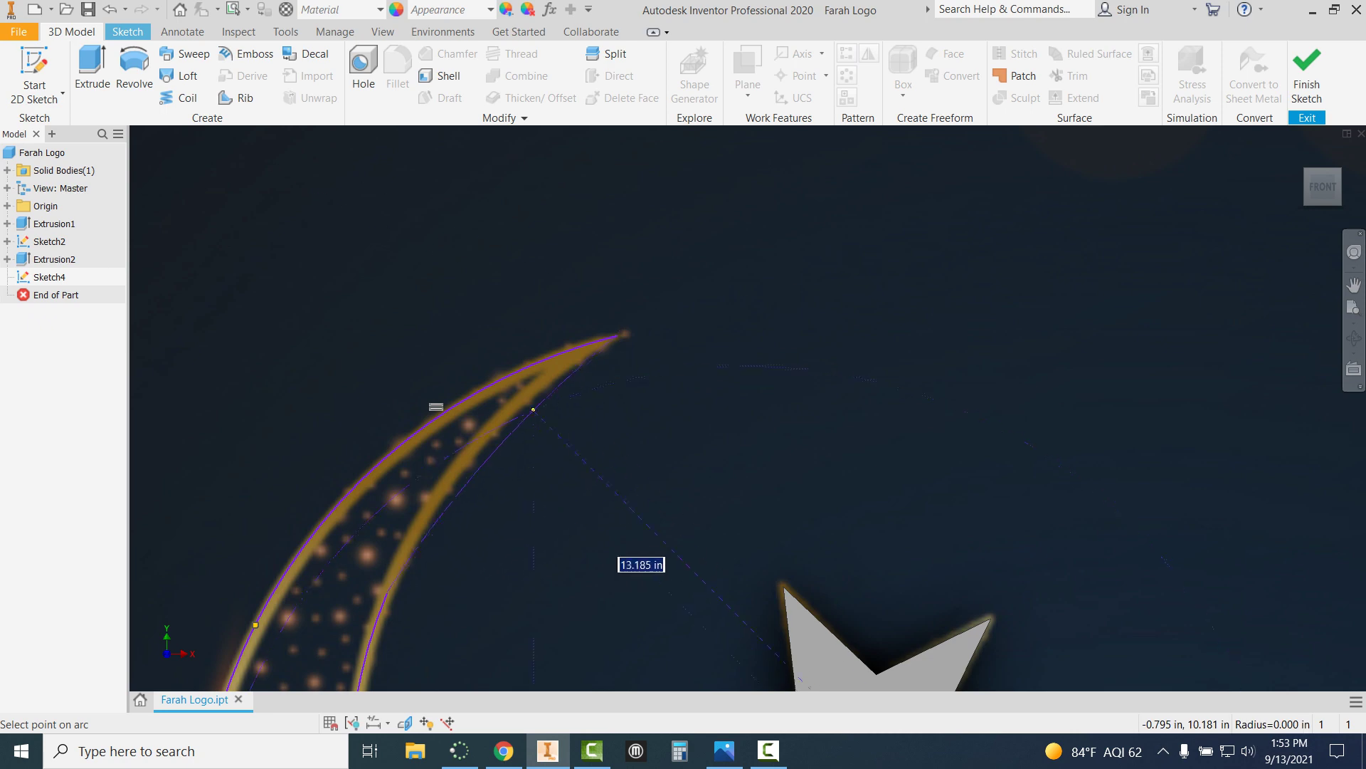
pyautogui.click(502, 424)
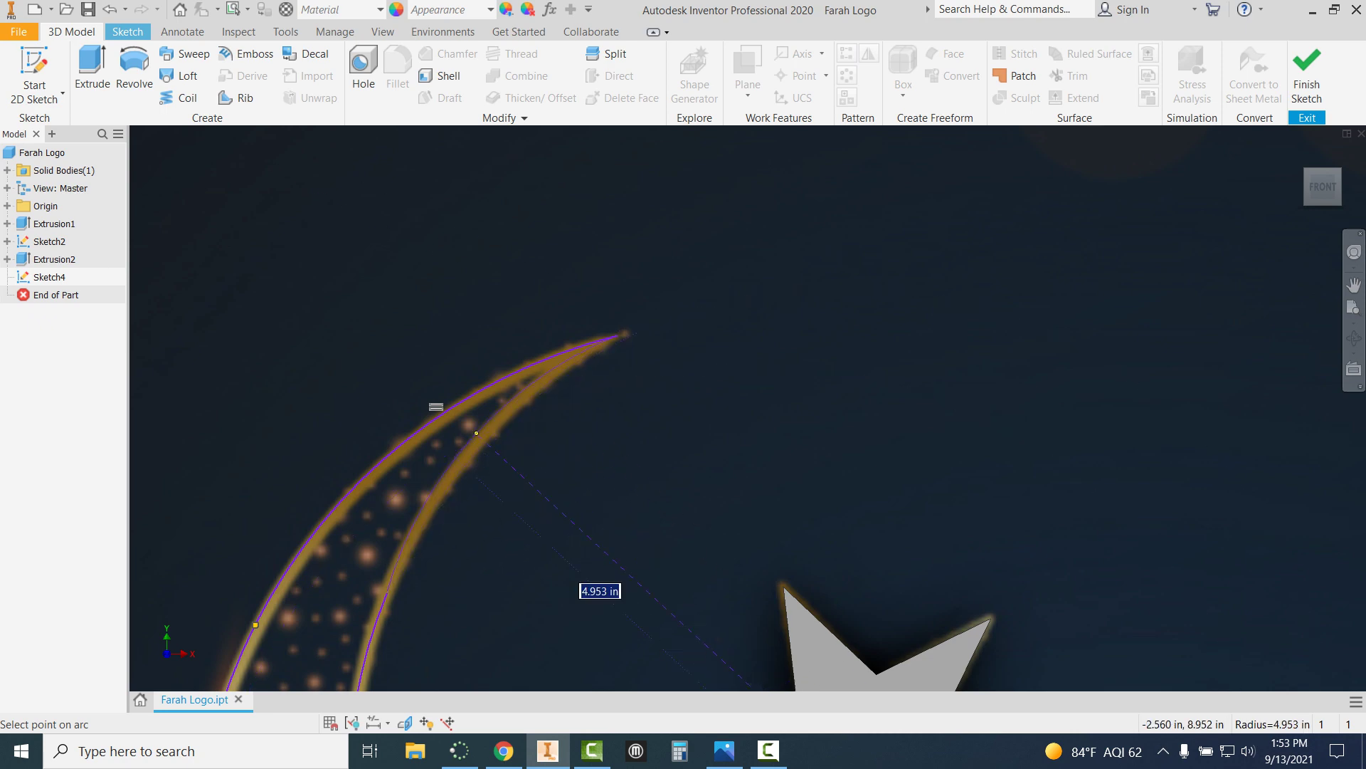
pyautogui.click(512, 463)
pyautogui.scroll(-6, 925, 256)
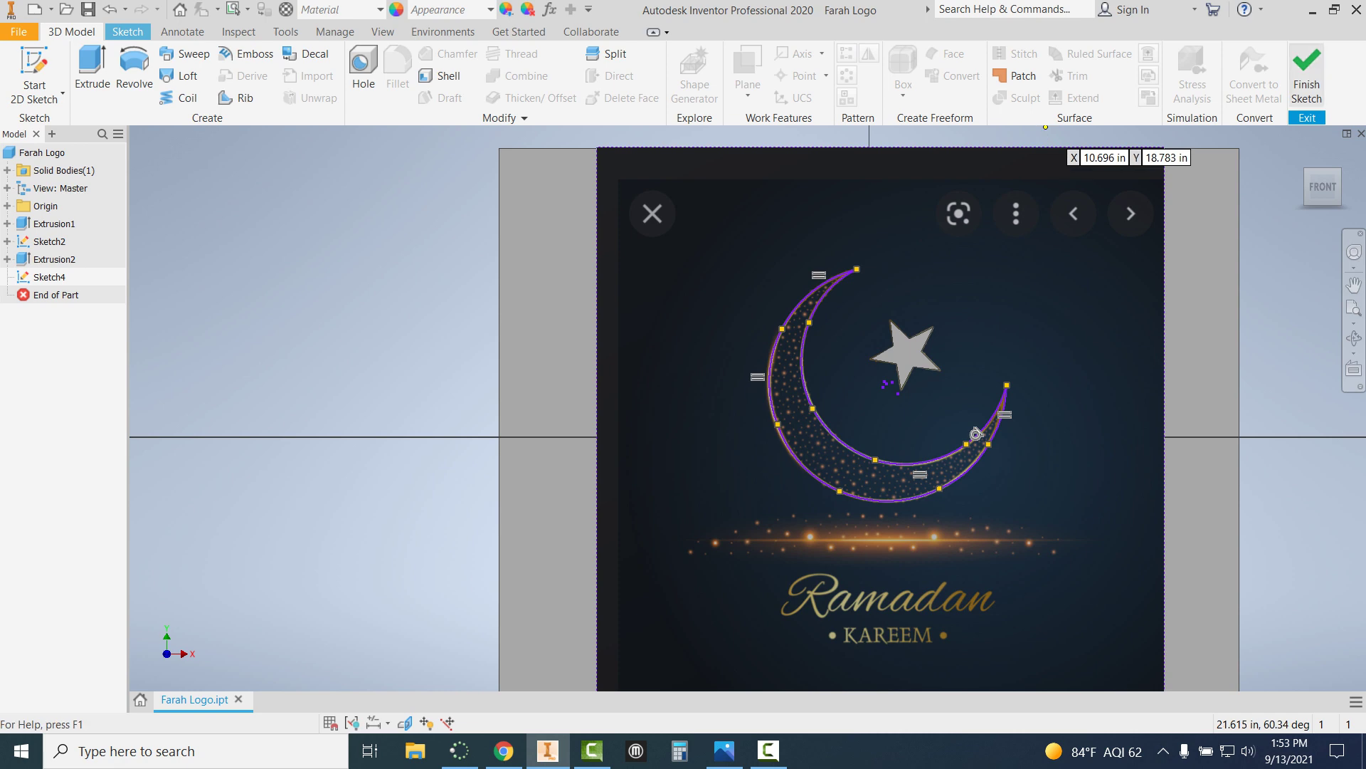
# Finish the sketch and extrude the crescent profile 1 in outward from the plate, joined to the body.
pyautogui.click(1306, 79)
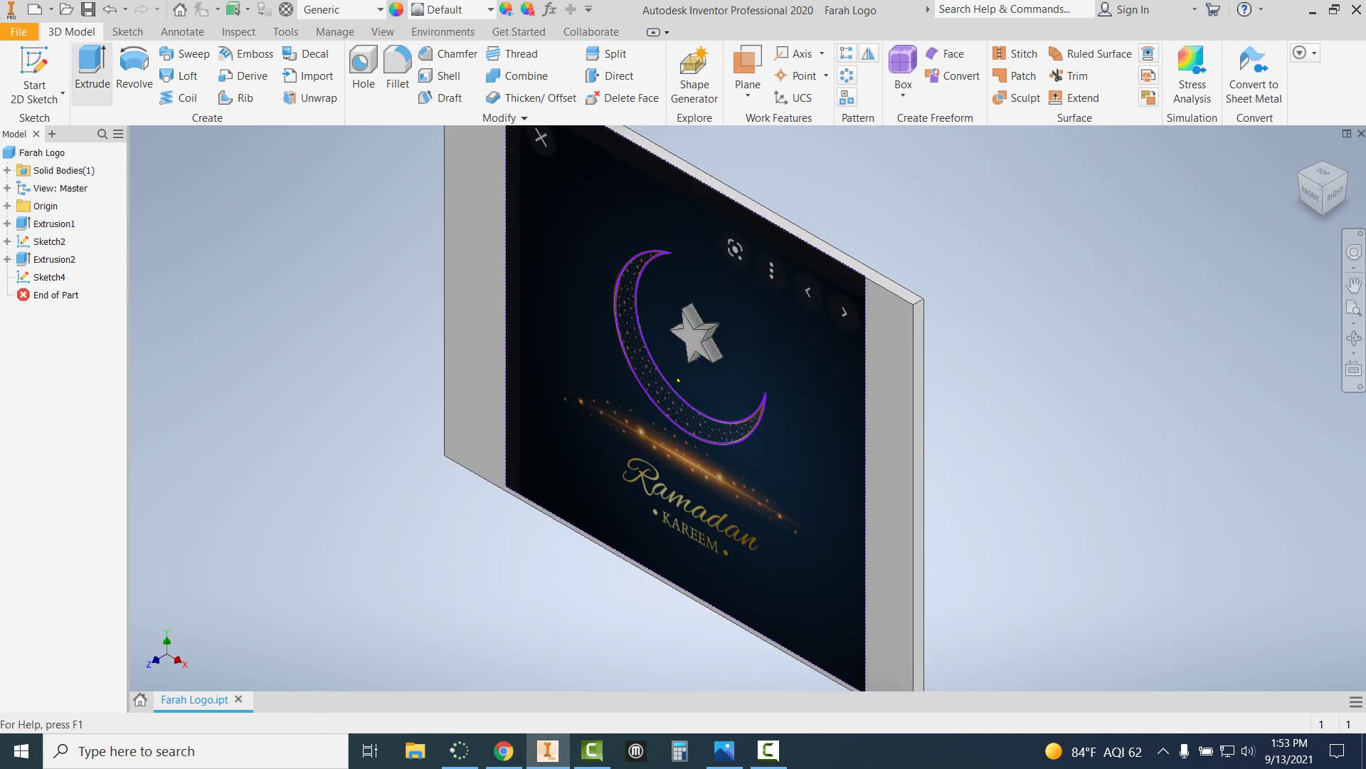
pyautogui.click(92, 67)
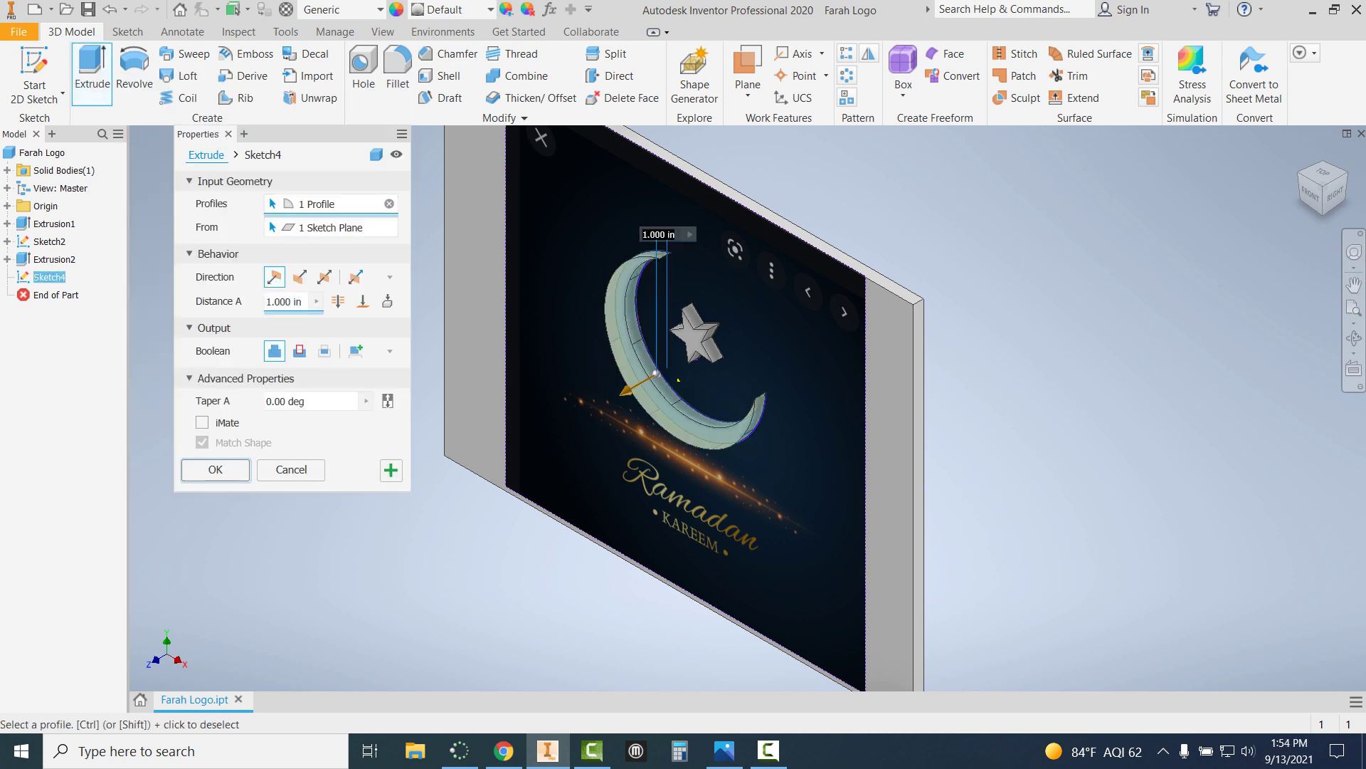
pyautogui.press('Return')
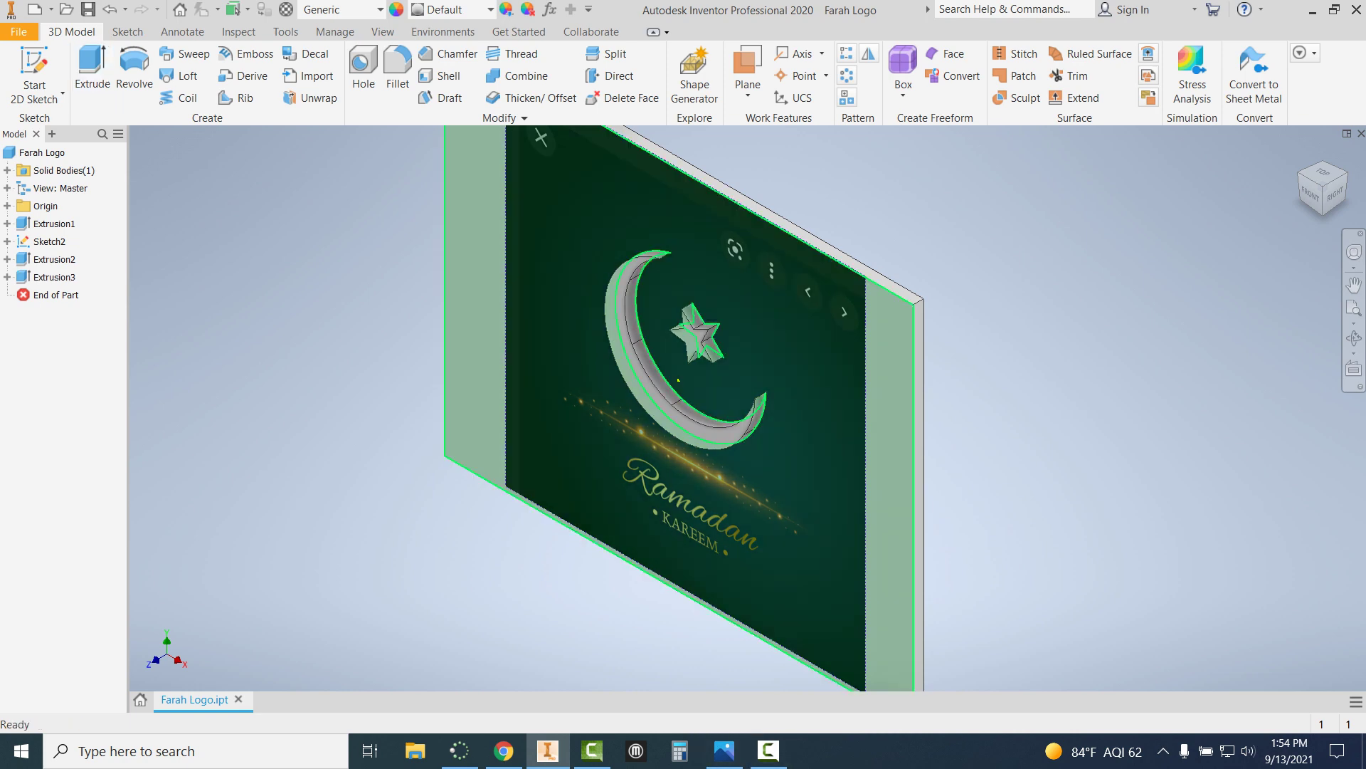
# Start a new 2D sketch on the front face of the extruded crescent.
pyautogui.scroll(5, 740, 408)
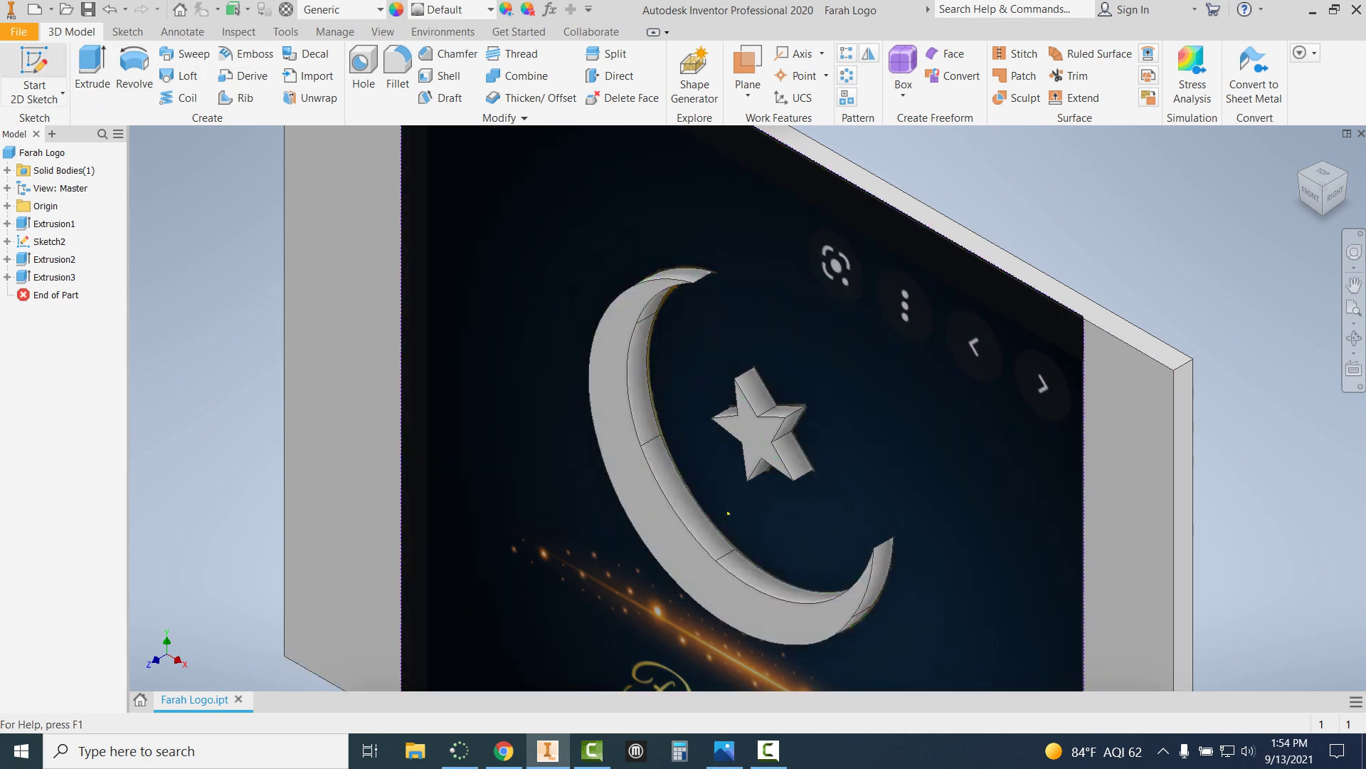
pyautogui.click(35, 74)
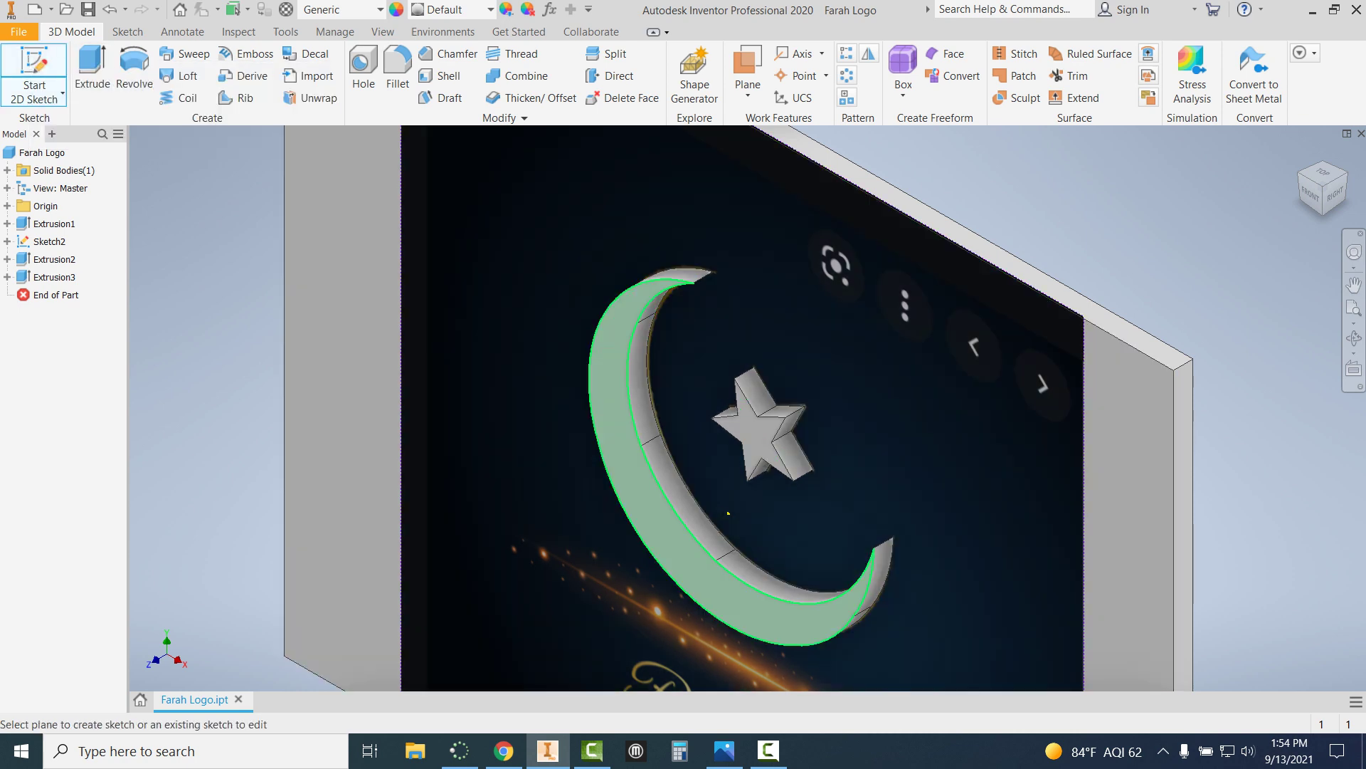
pyautogui.click(626, 498)
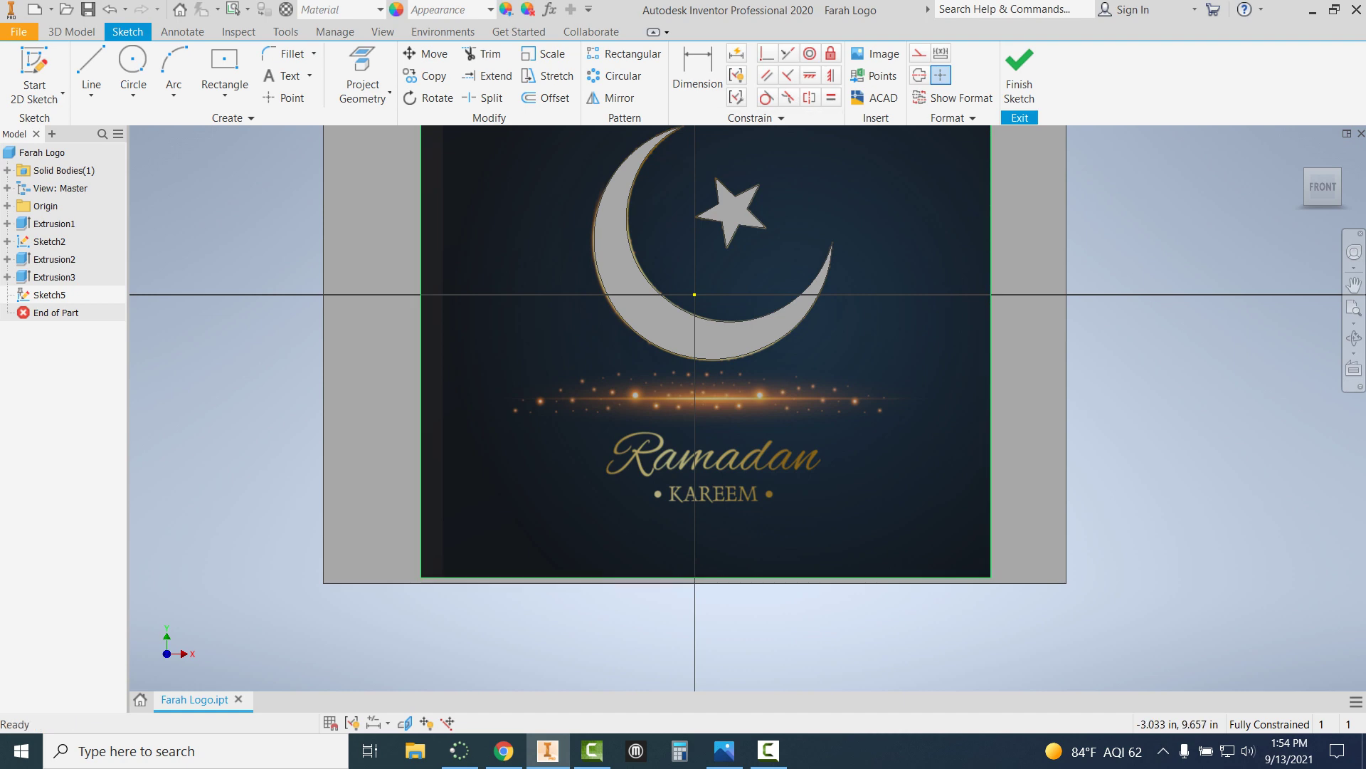
pyautogui.scroll(3, 641, 128)
pyautogui.scroll(3, 637, 158)
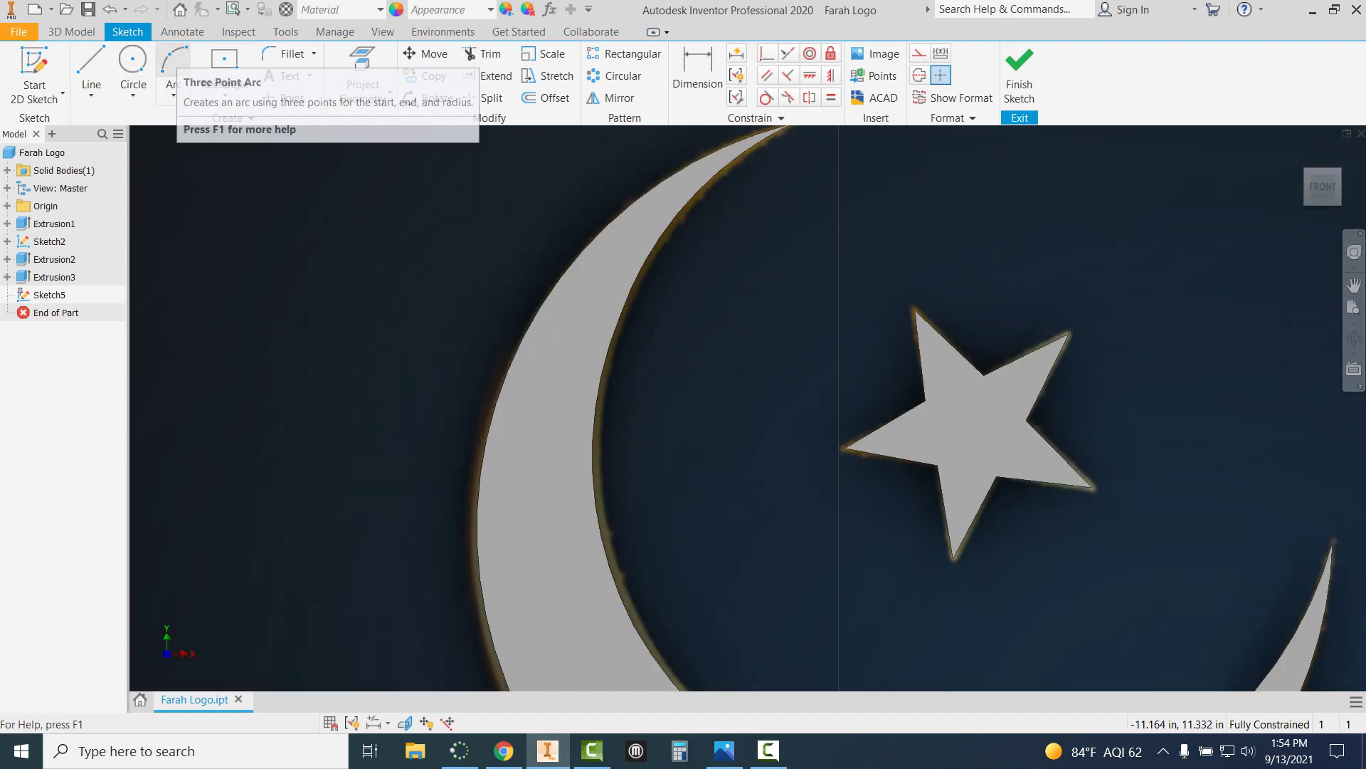
# Draw two connected three-point arcs just inside the crescent's outer edge, from near its upper tip to the left side, each about 4 in end to end.
pyautogui.click(174, 71)
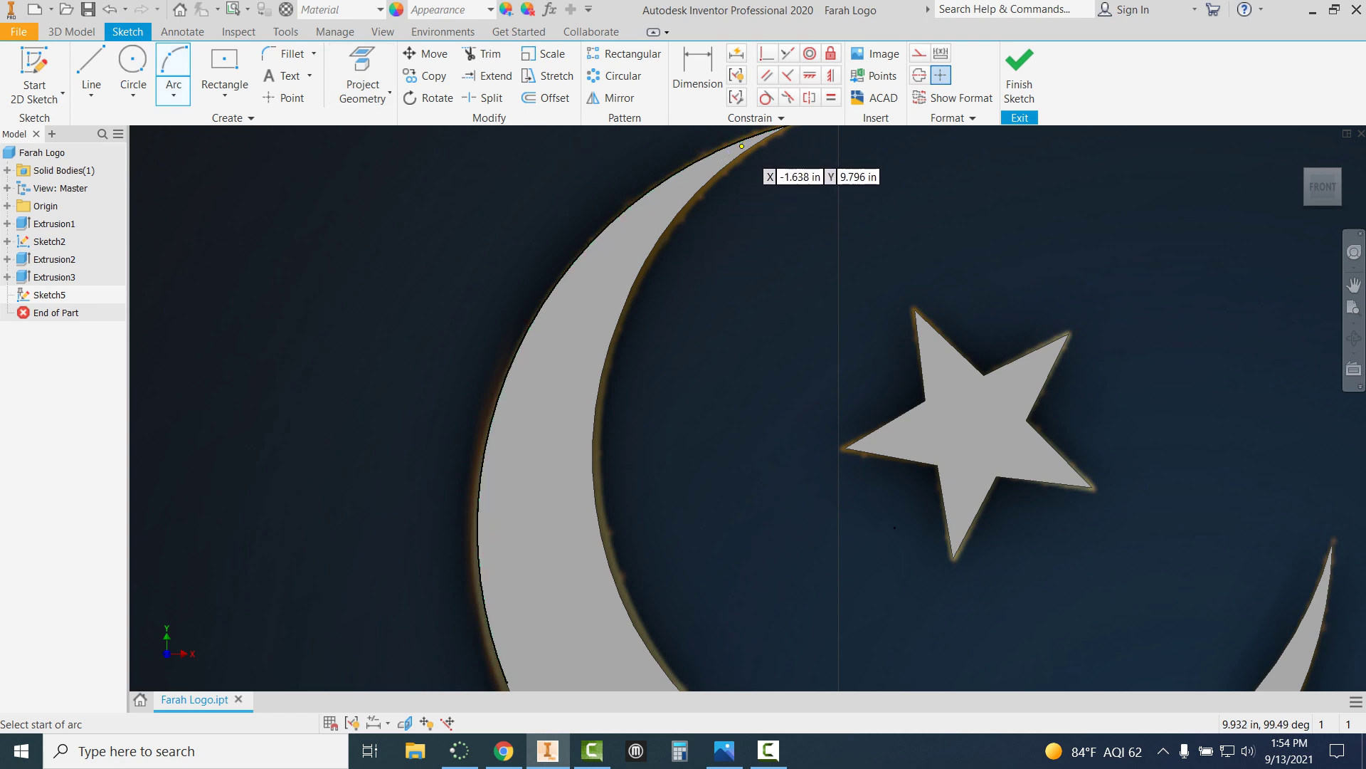
pyautogui.click(742, 146)
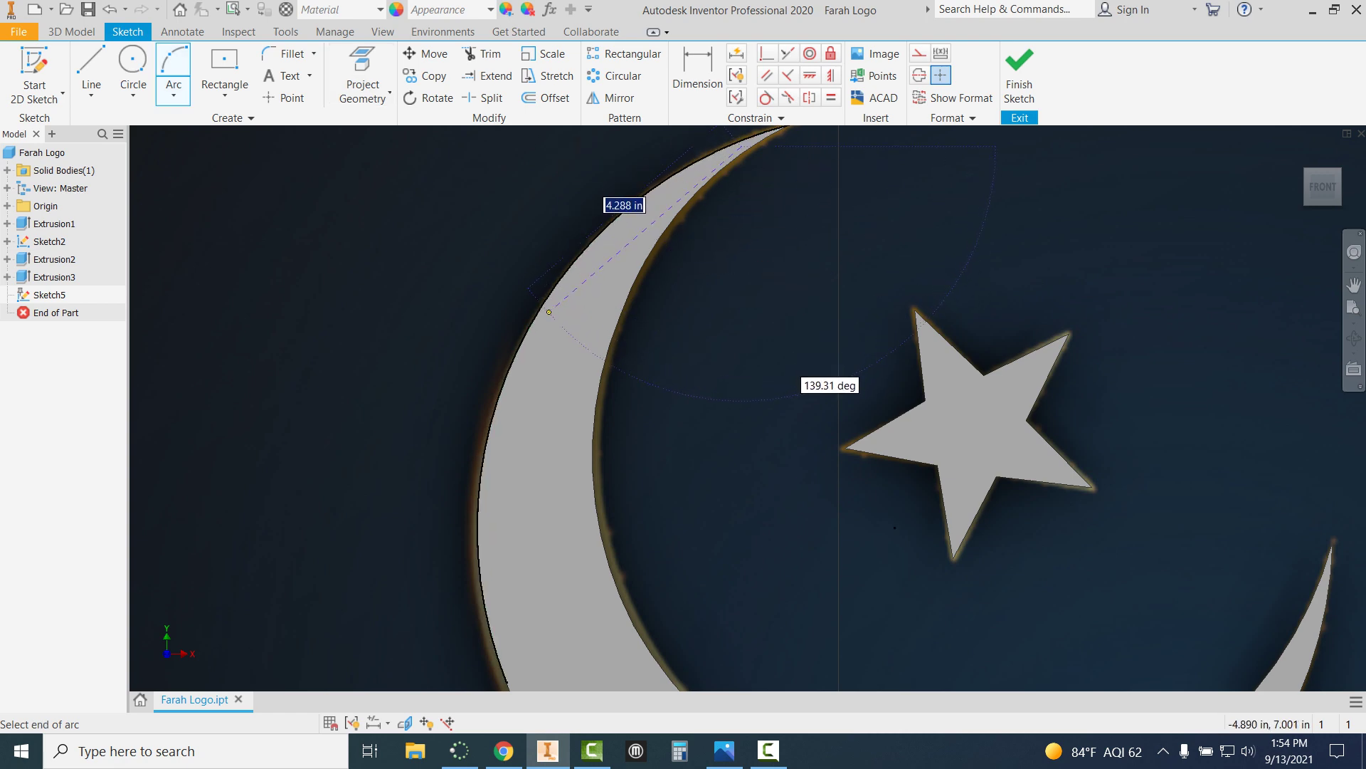
pyautogui.click(549, 313)
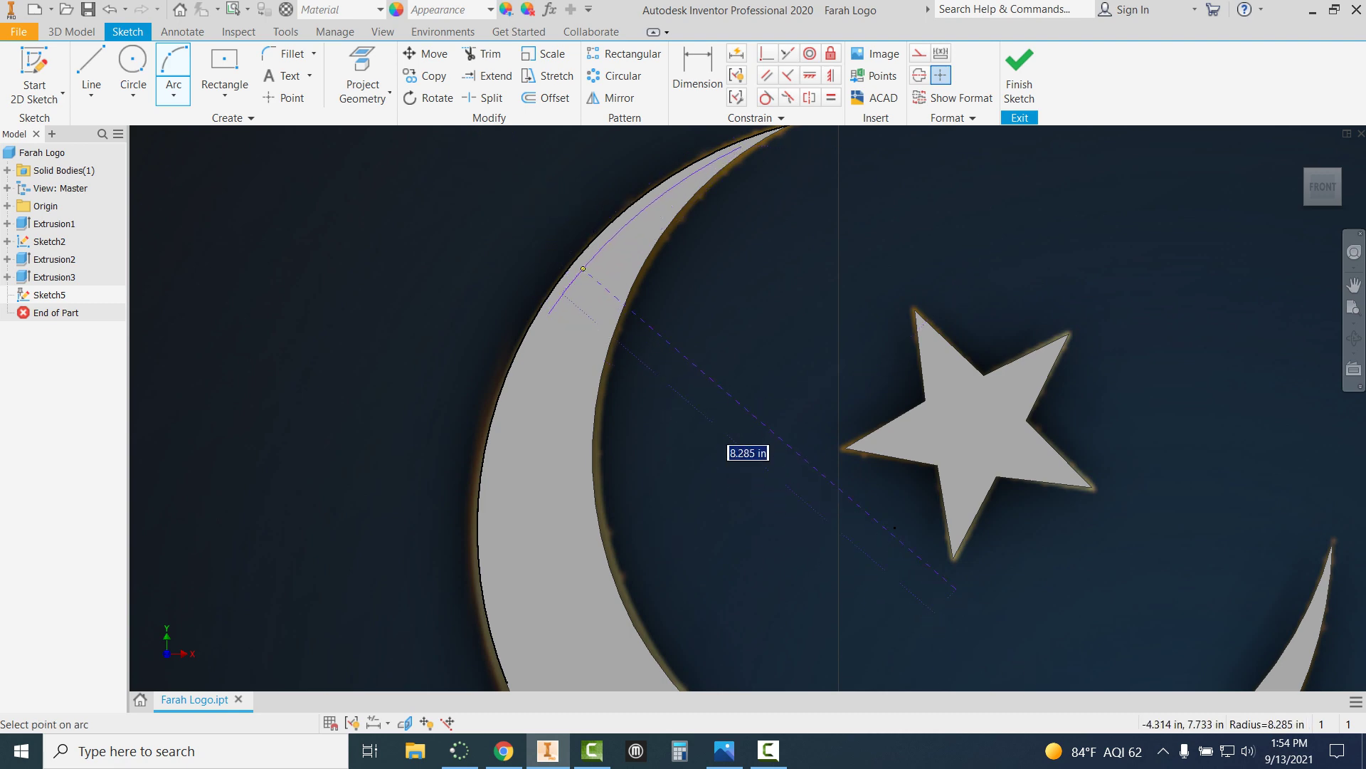
pyautogui.click(583, 268)
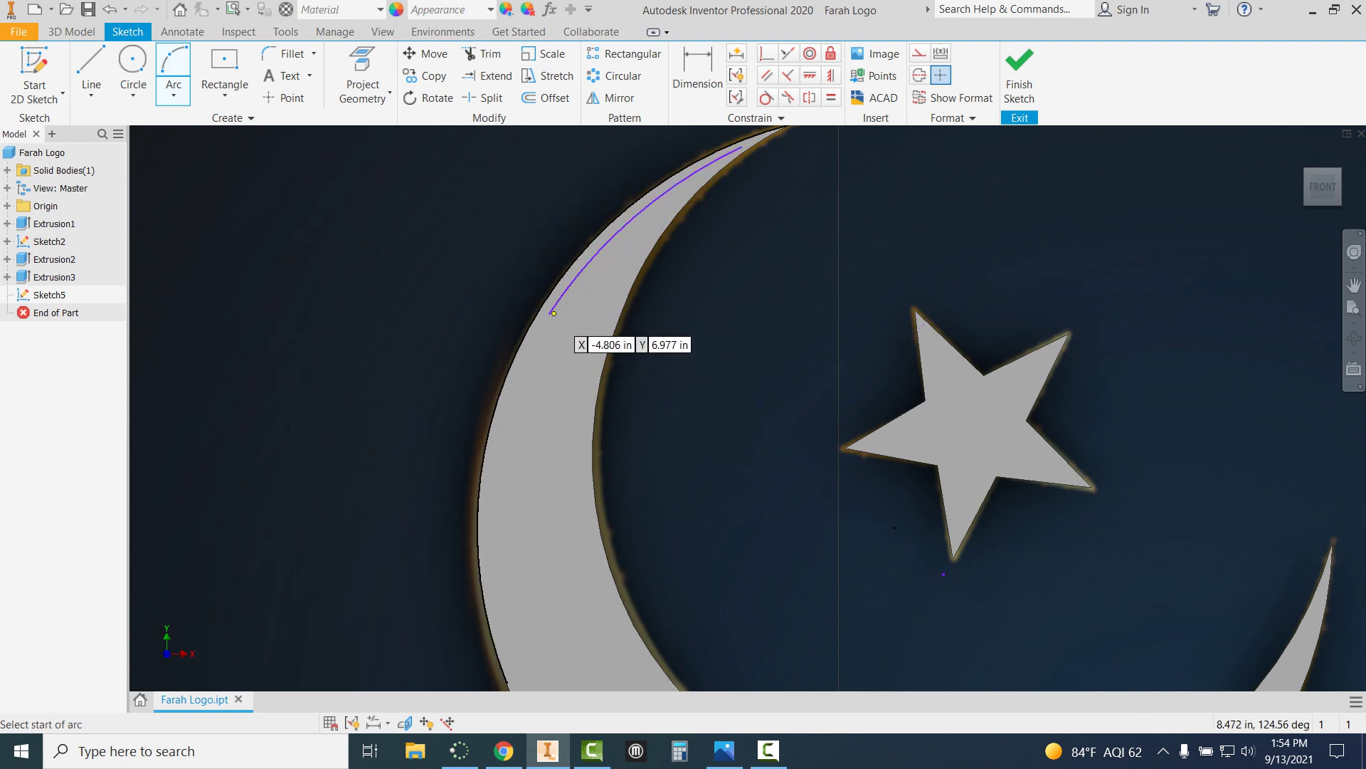
pyautogui.click(549, 313)
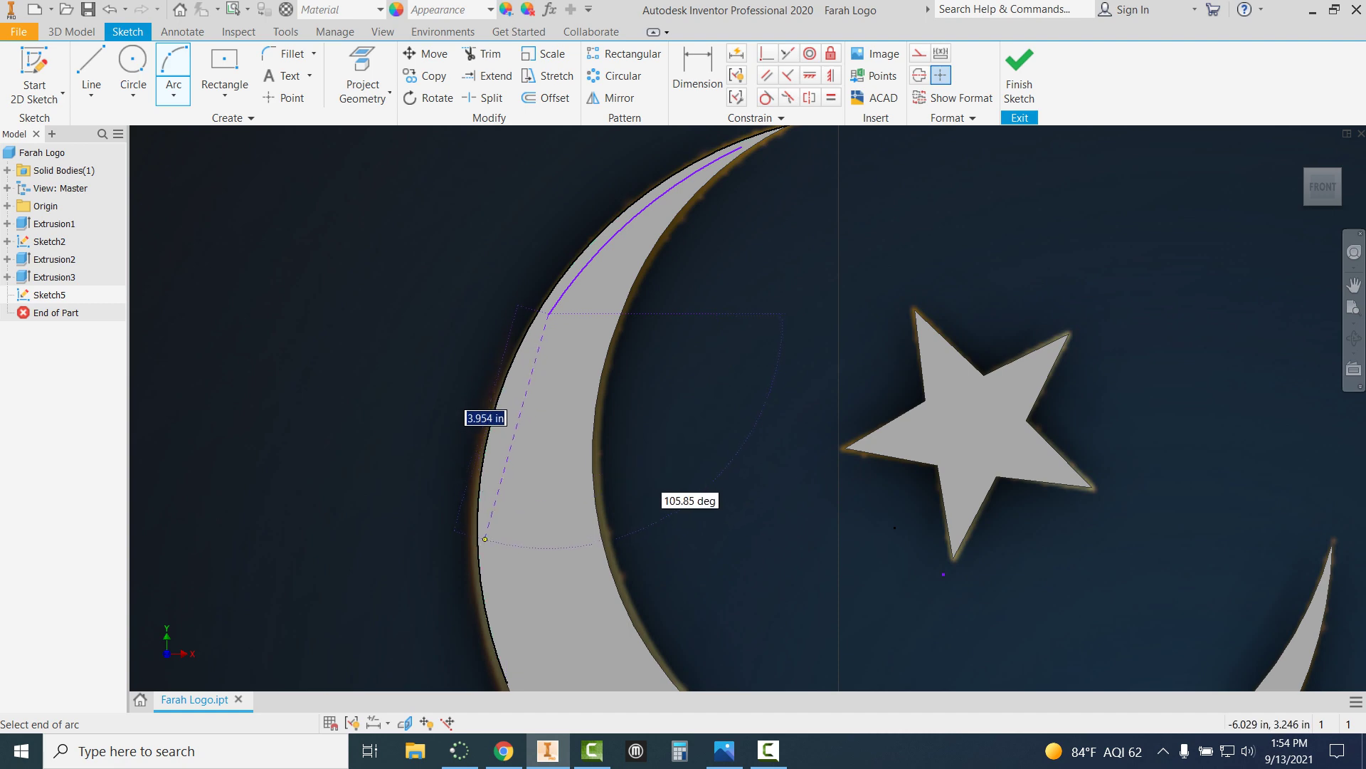
pyautogui.click(488, 550)
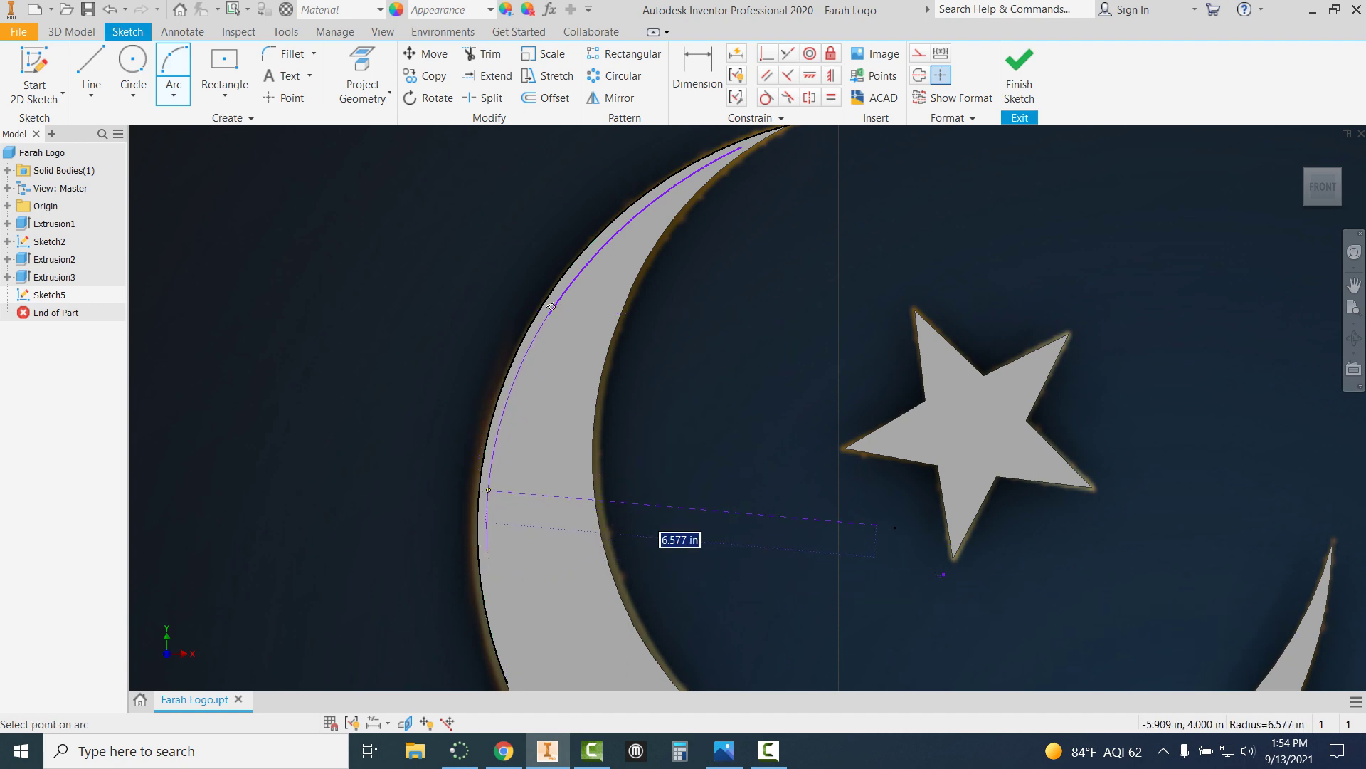
pyautogui.click(489, 490)
# Continue the inset outline down the crescent's lower-left outer edge with a three-point arc about 4.3 in end to end.
pyautogui.scroll(-3, 491, 498)
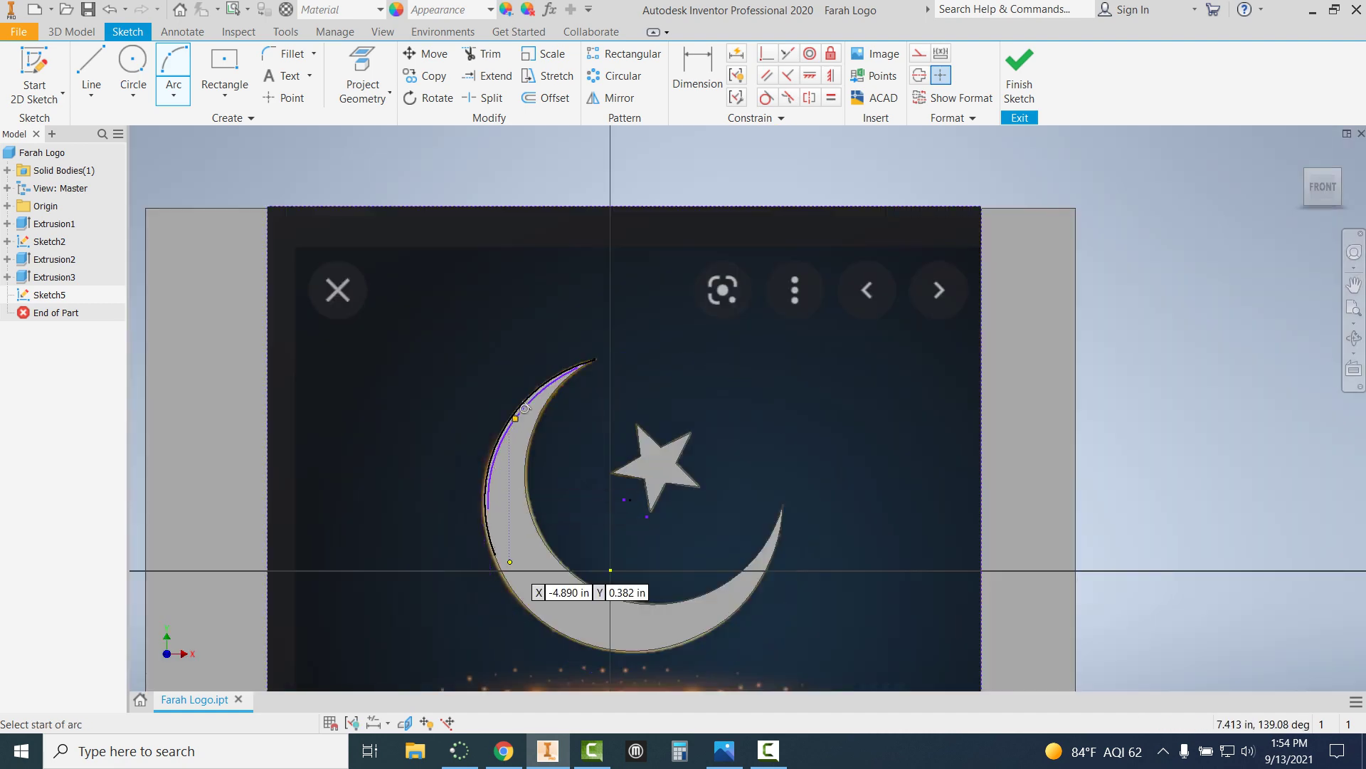
pyautogui.scroll(2, 499, 563)
pyautogui.scroll(3, 496, 617)
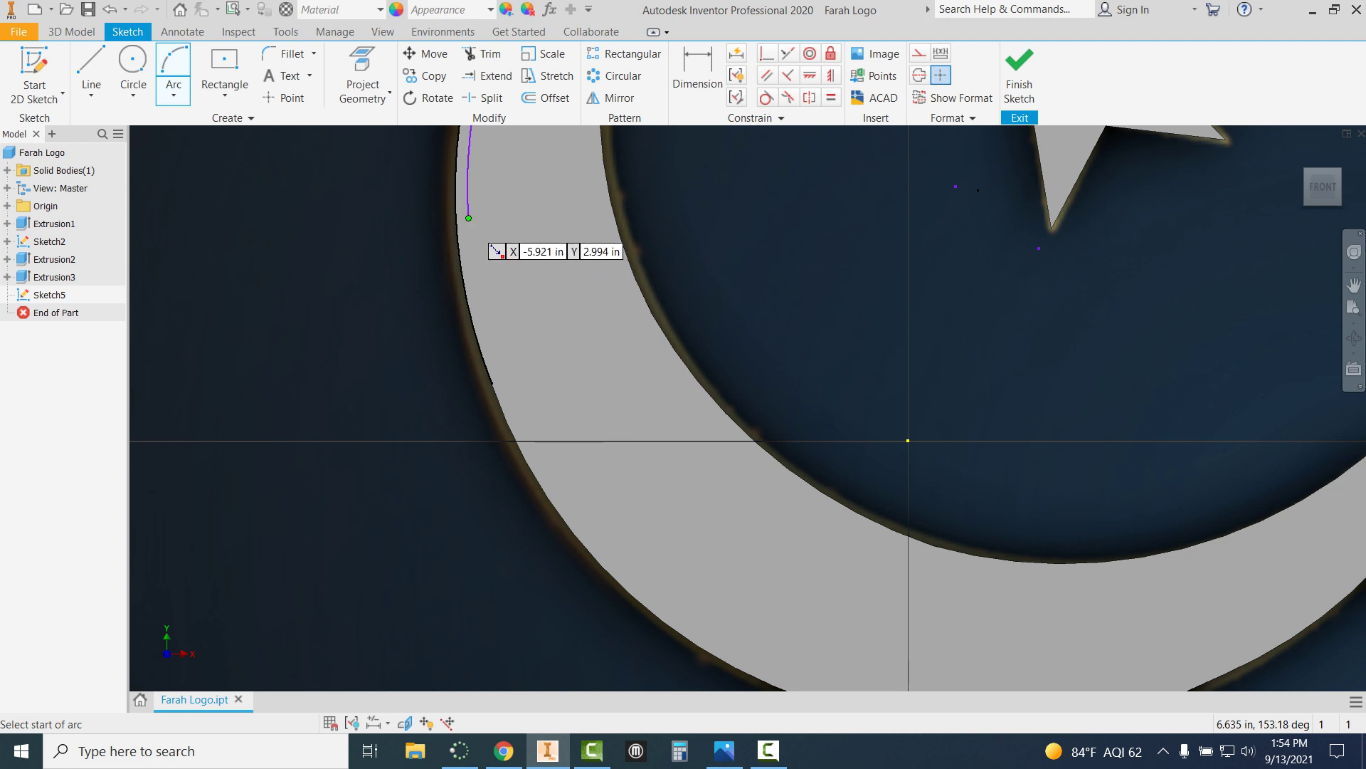
pyautogui.click(468, 218)
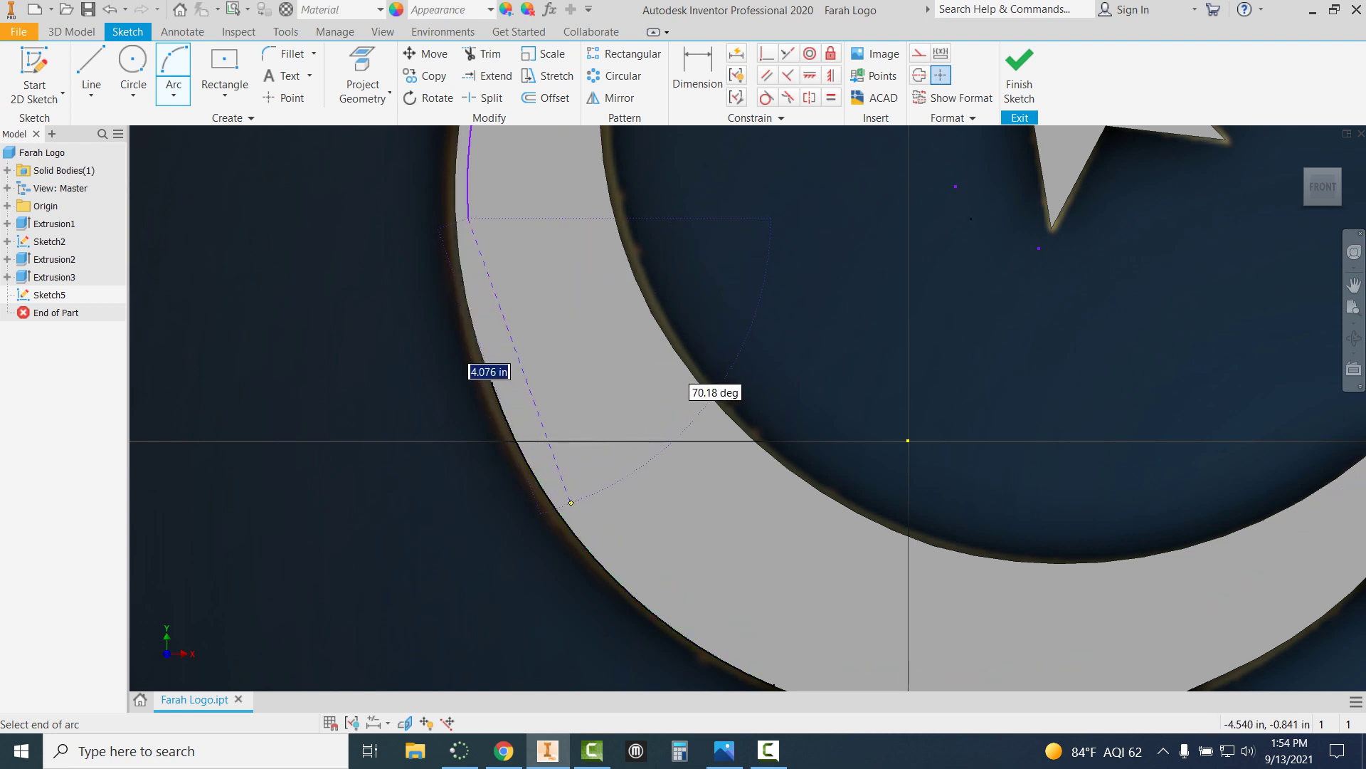
pyautogui.click(582, 518)
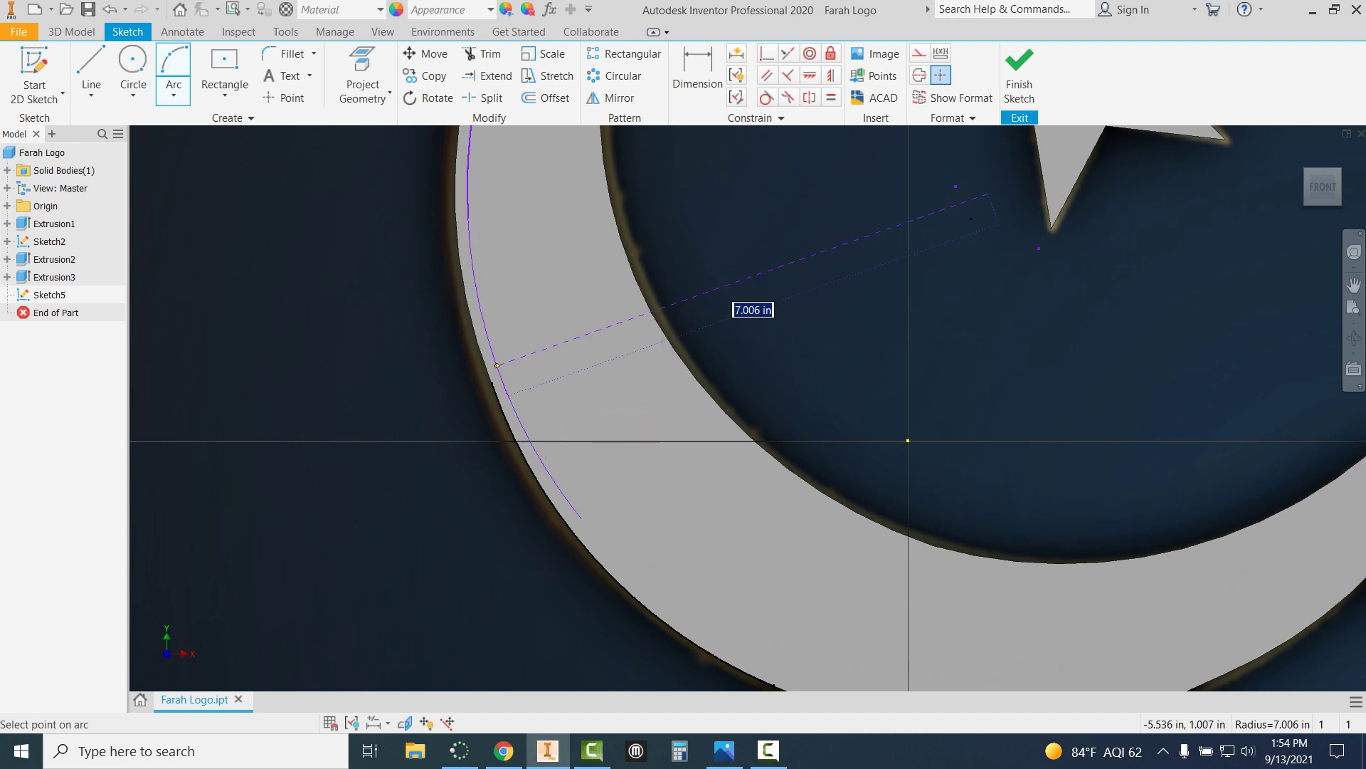
pyautogui.click(527, 394)
# Extend the inset outline along the crescent's lower outer edge with two connected three-point arcs meeting just below the sketch origin and ending at the lower right.
pyautogui.scroll(-2, 661, 553)
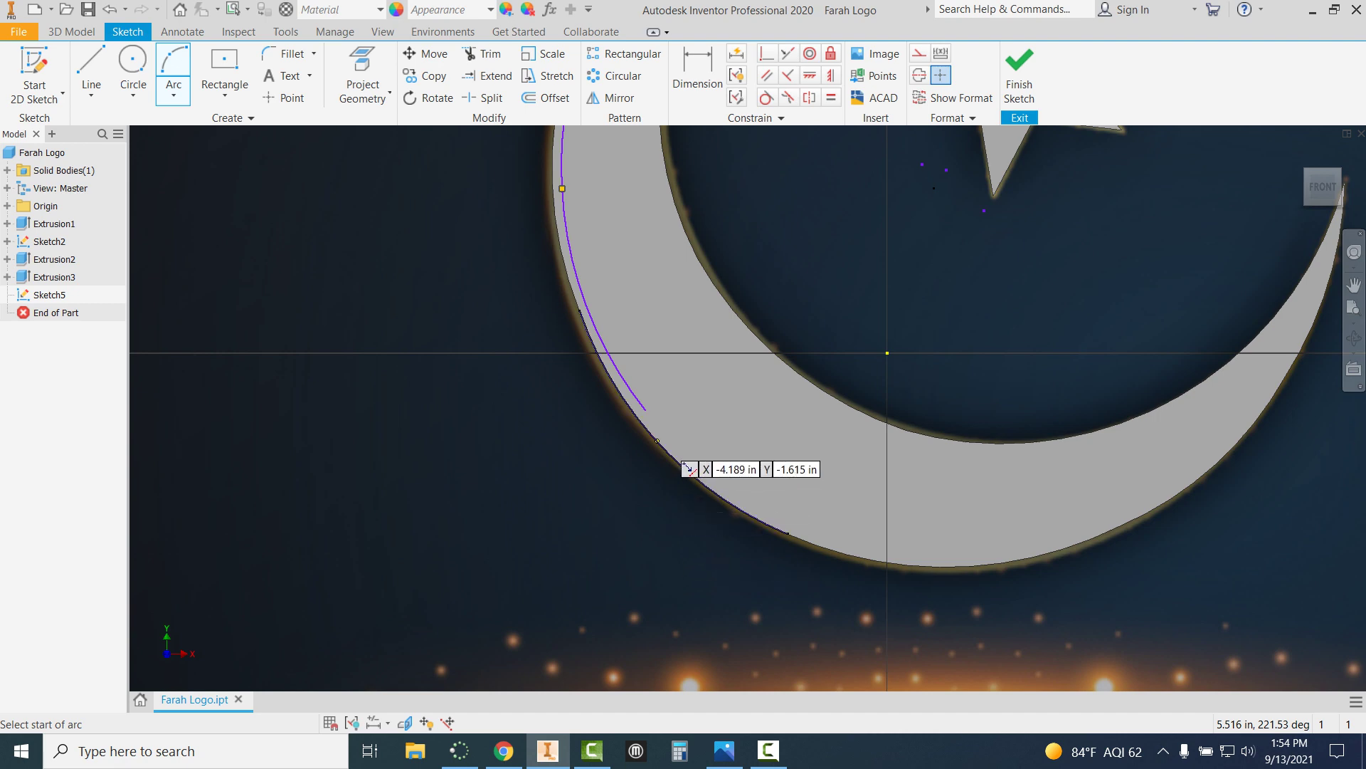
pyautogui.click(645, 410)
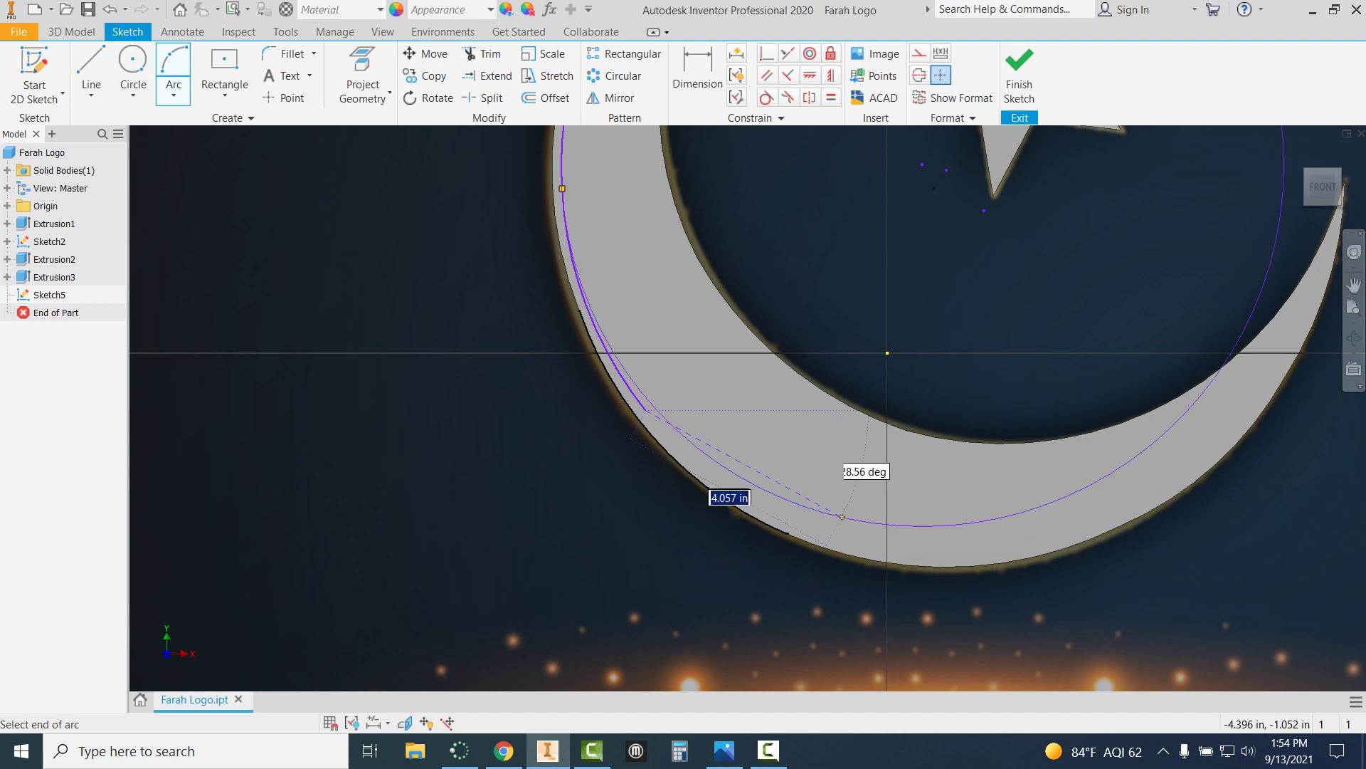
pyautogui.click(916, 581)
pyautogui.click(790, 540)
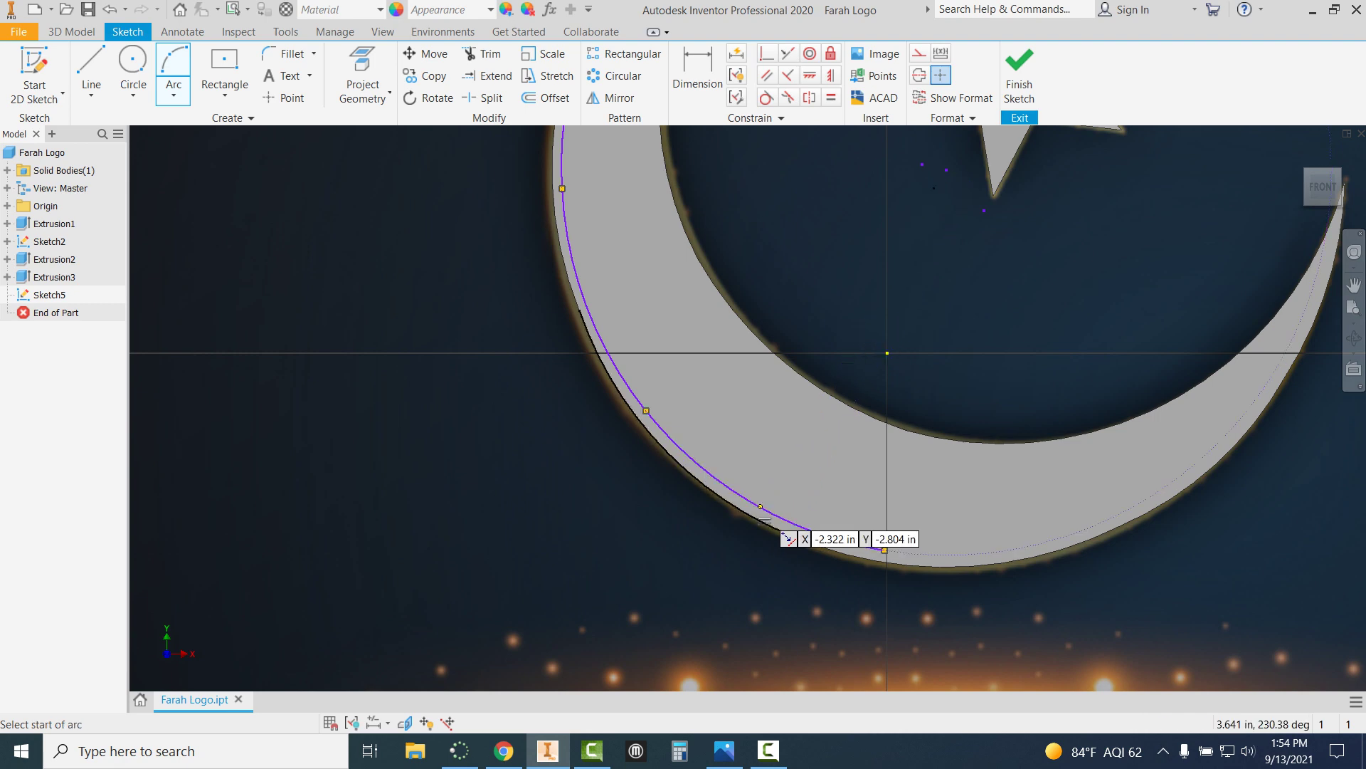
pyautogui.click(885, 550)
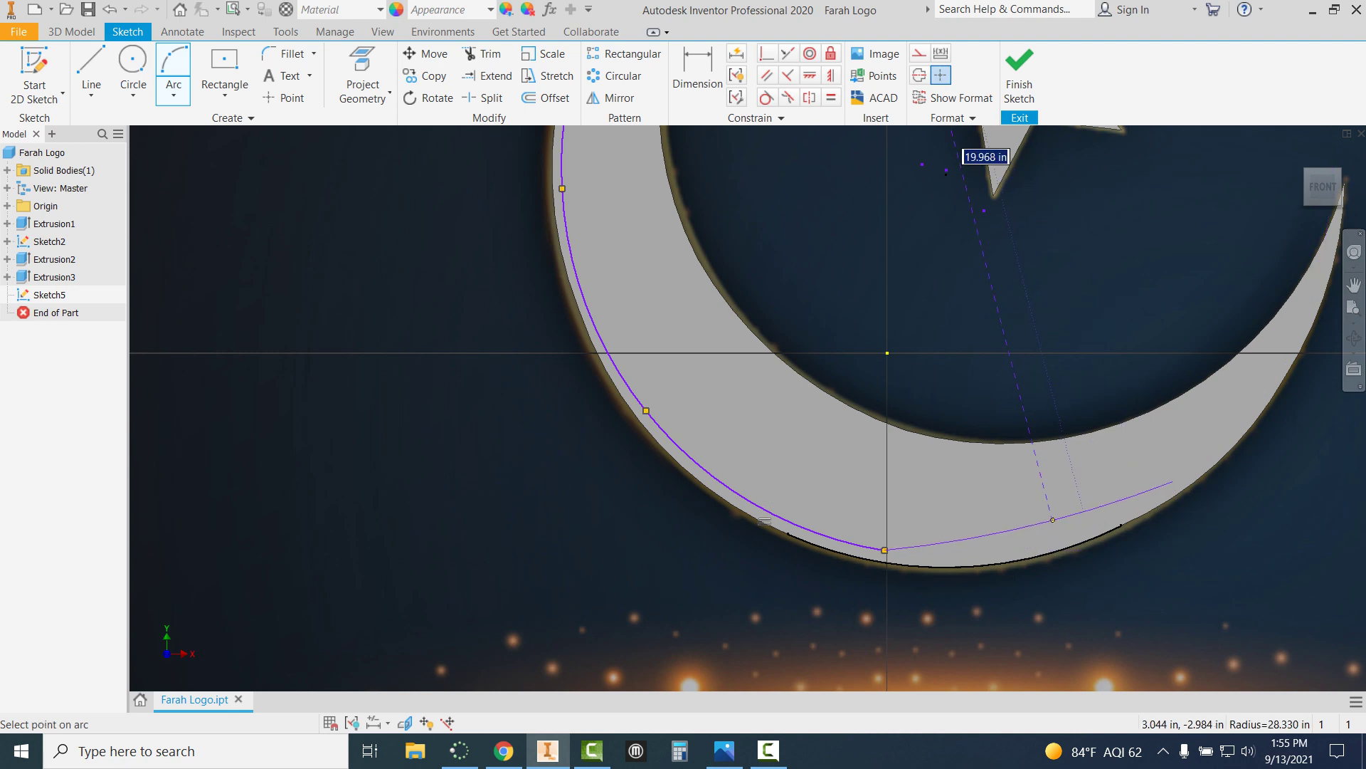
pyautogui.click(947, 171)
pyautogui.click(1078, 572)
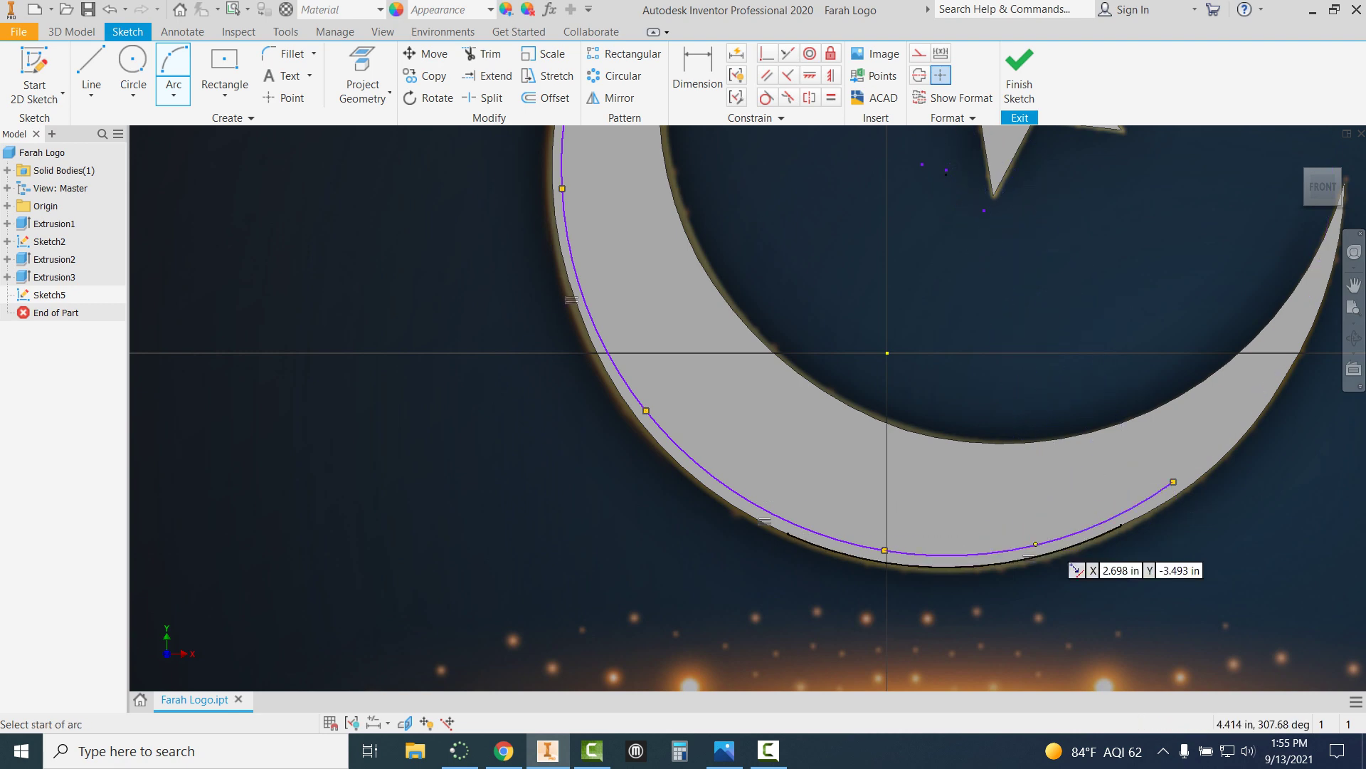
# Continue the inset outline up the crescent's lower-right outer edge with a three-point arc about 2.7 in end to end.
pyautogui.scroll(-3, 1274, 420)
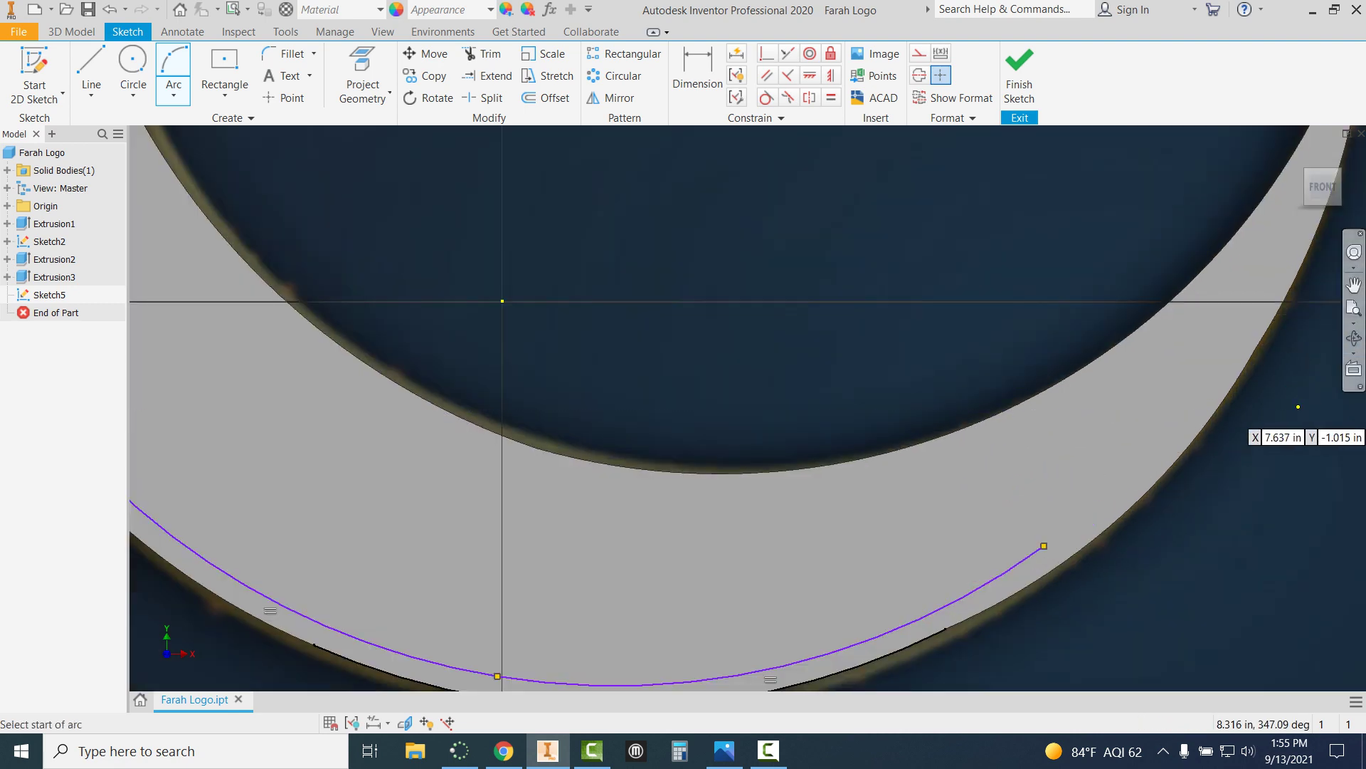
pyautogui.click(1044, 545)
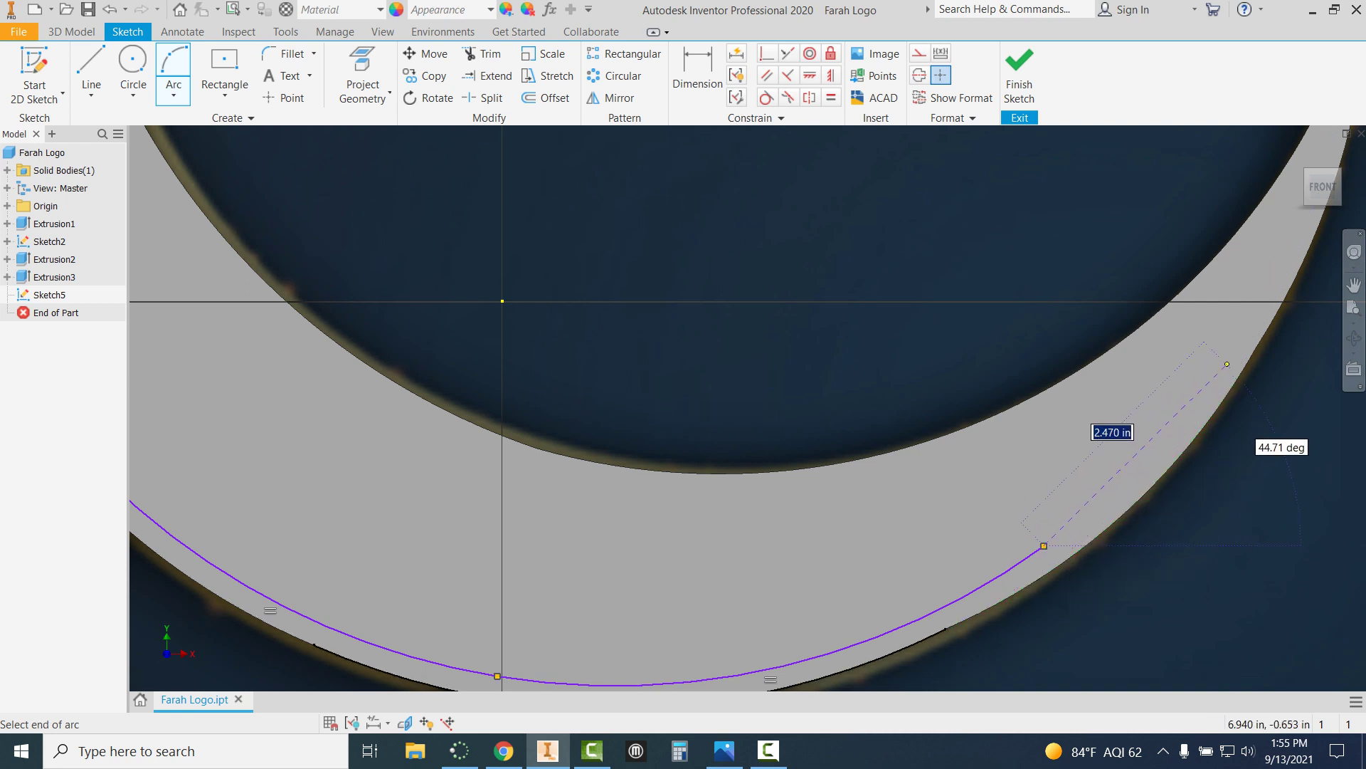
pyautogui.click(1243, 340)
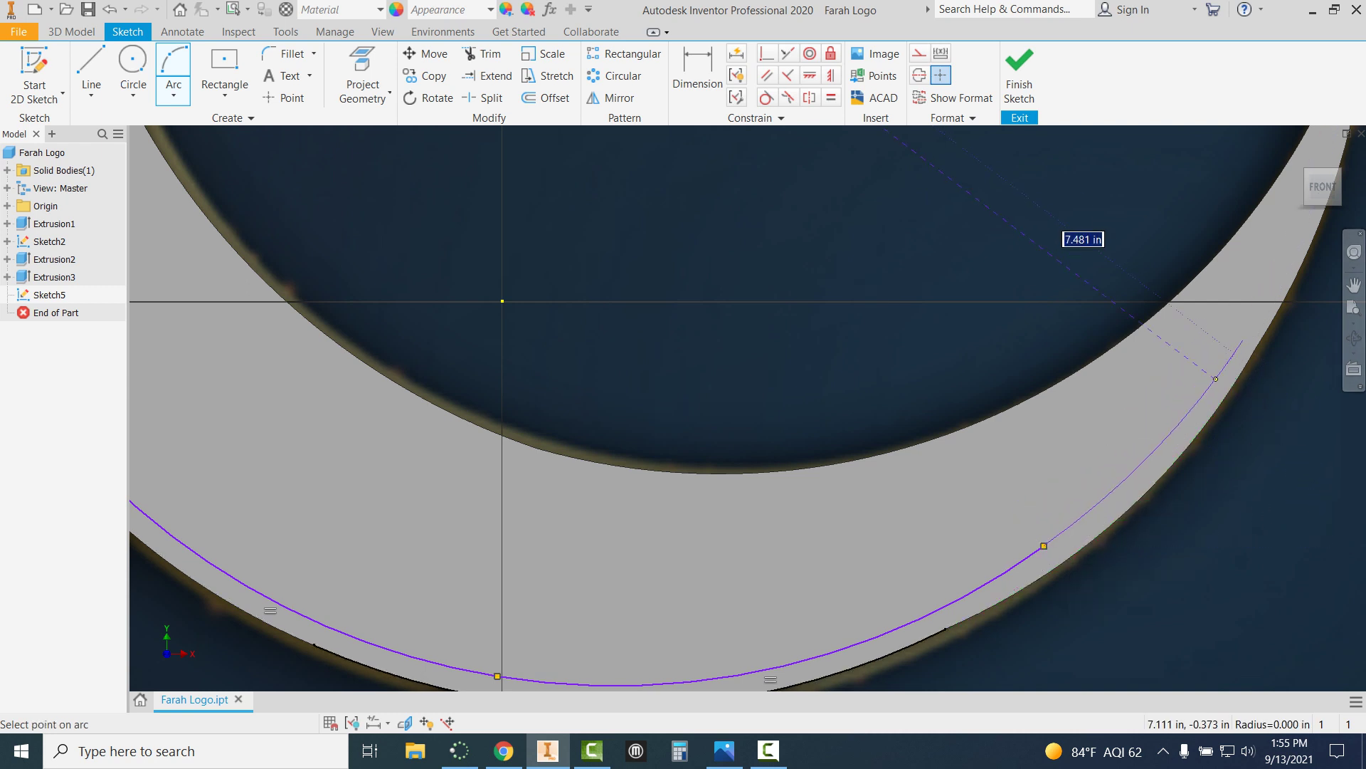
pyautogui.click(1189, 415)
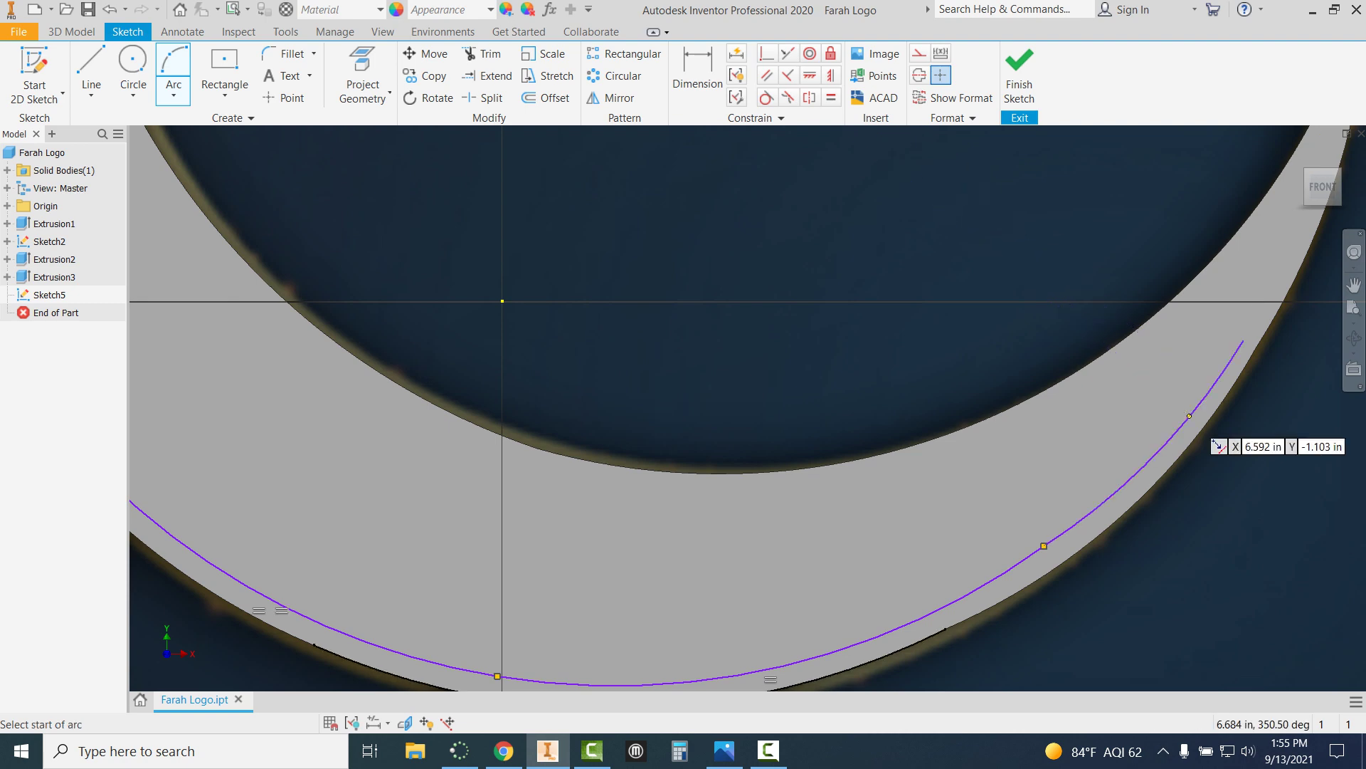
# Finish the outer side of the inset outline with a three-point arc about 2.7 in end to end, stopping short of the right tip.
pyautogui.scroll(-3, 1203, 441)
pyautogui.scroll(3, 1210, 370)
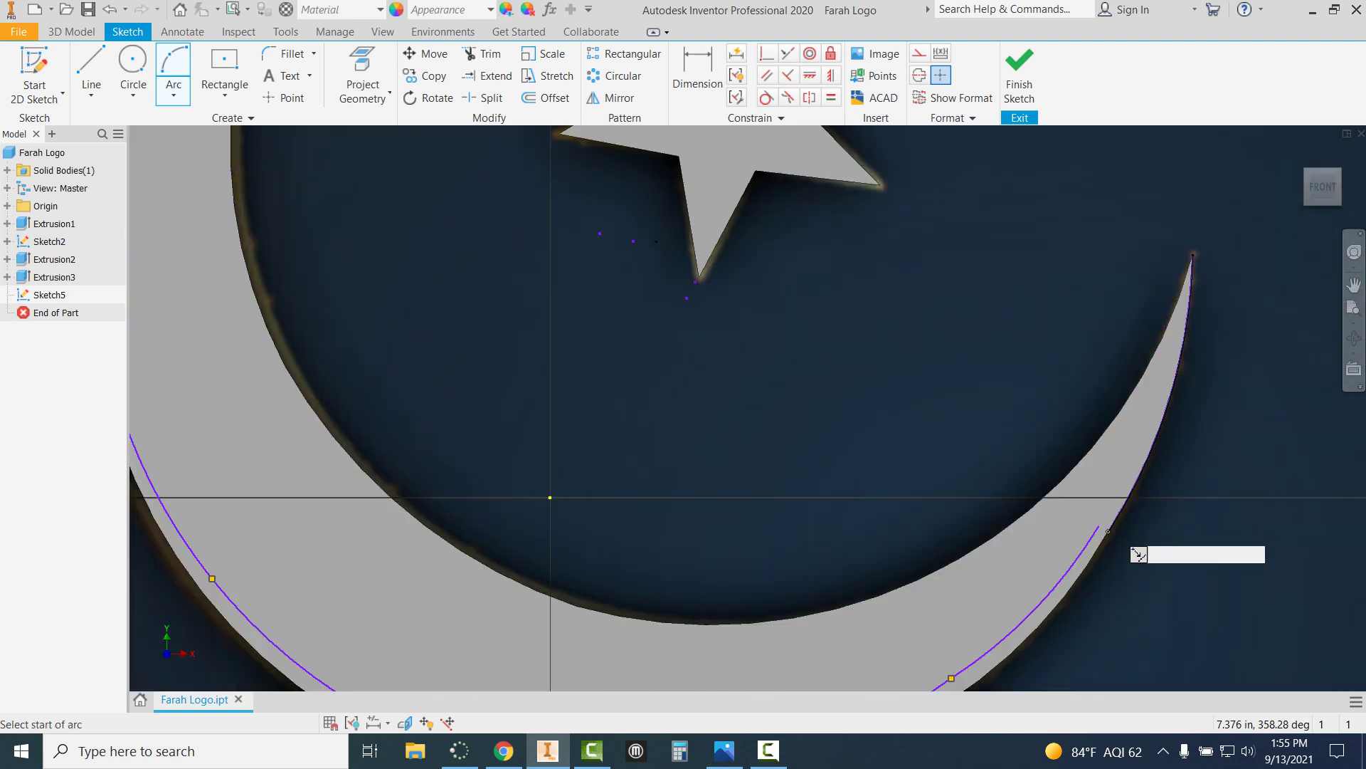
pyautogui.click(1099, 525)
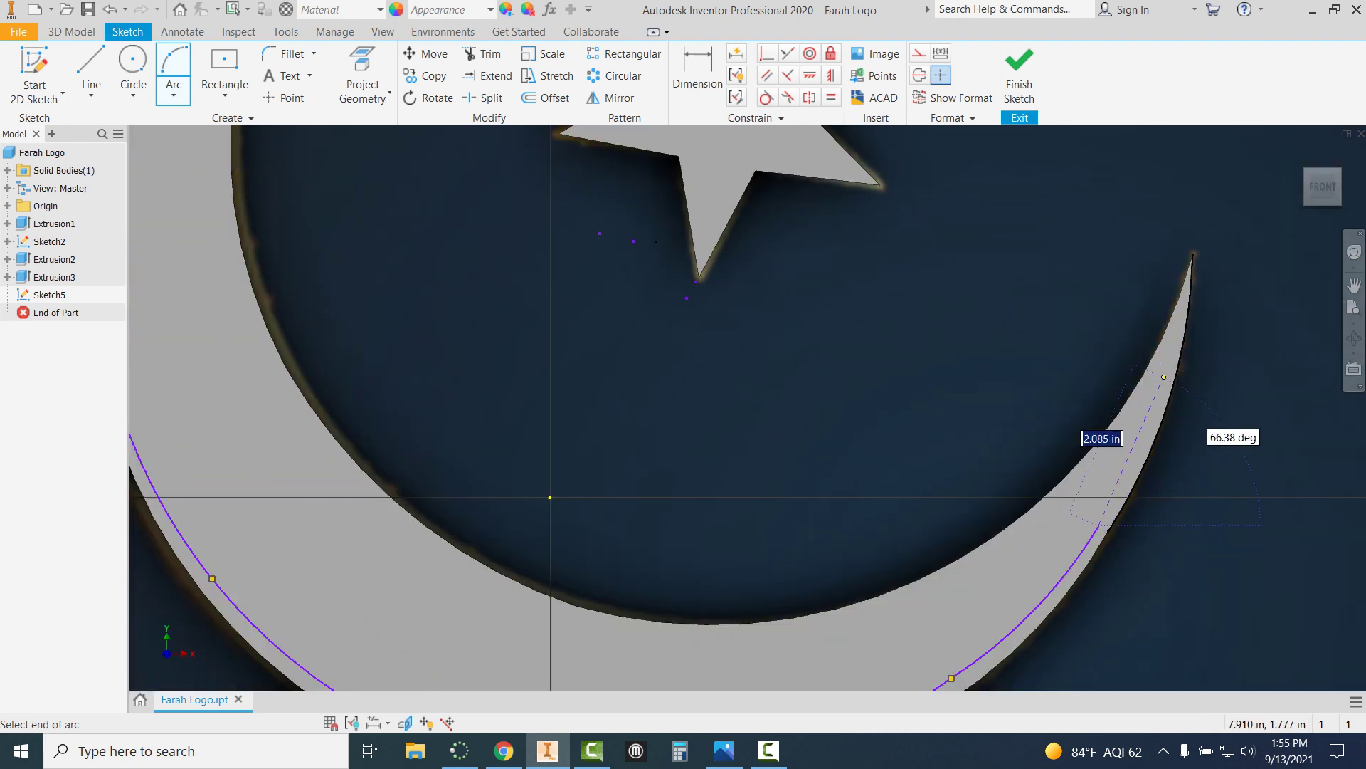
pyautogui.click(1178, 331)
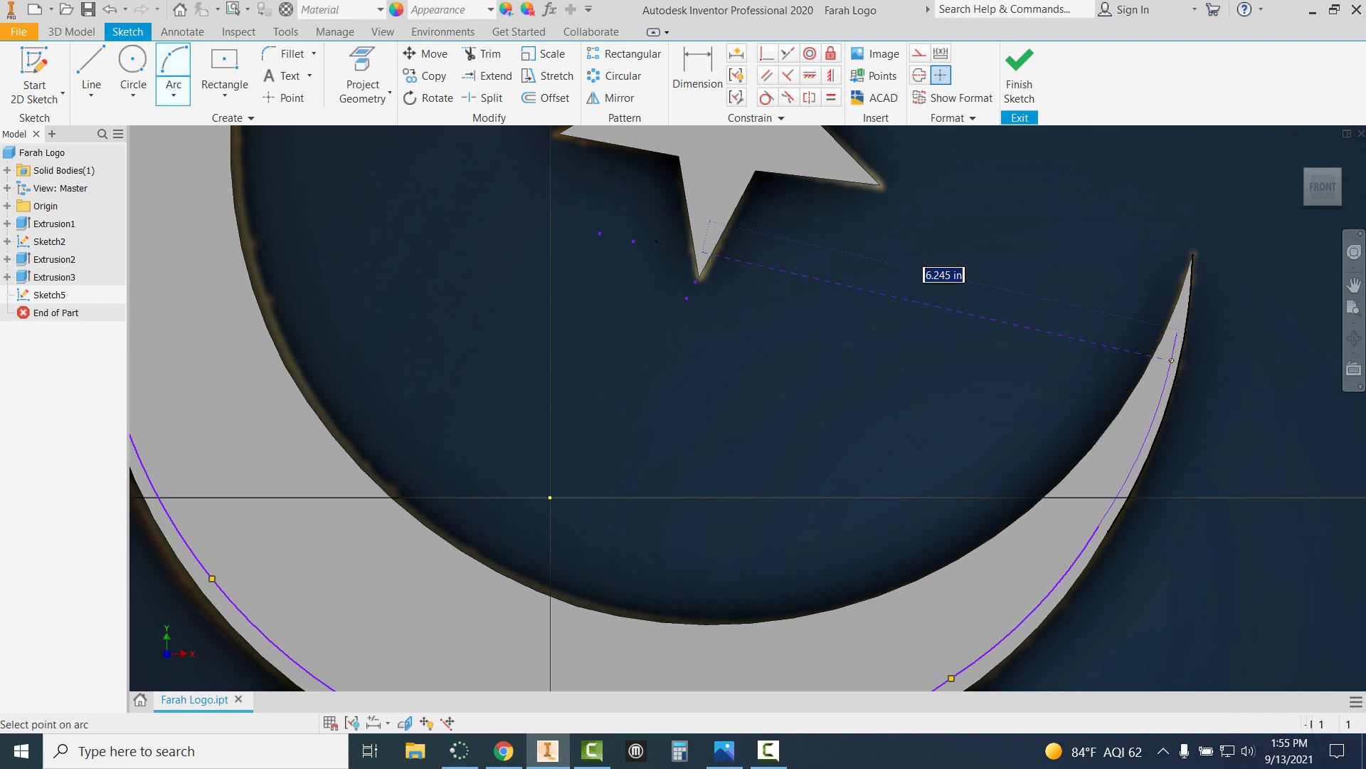
pyautogui.click(1158, 401)
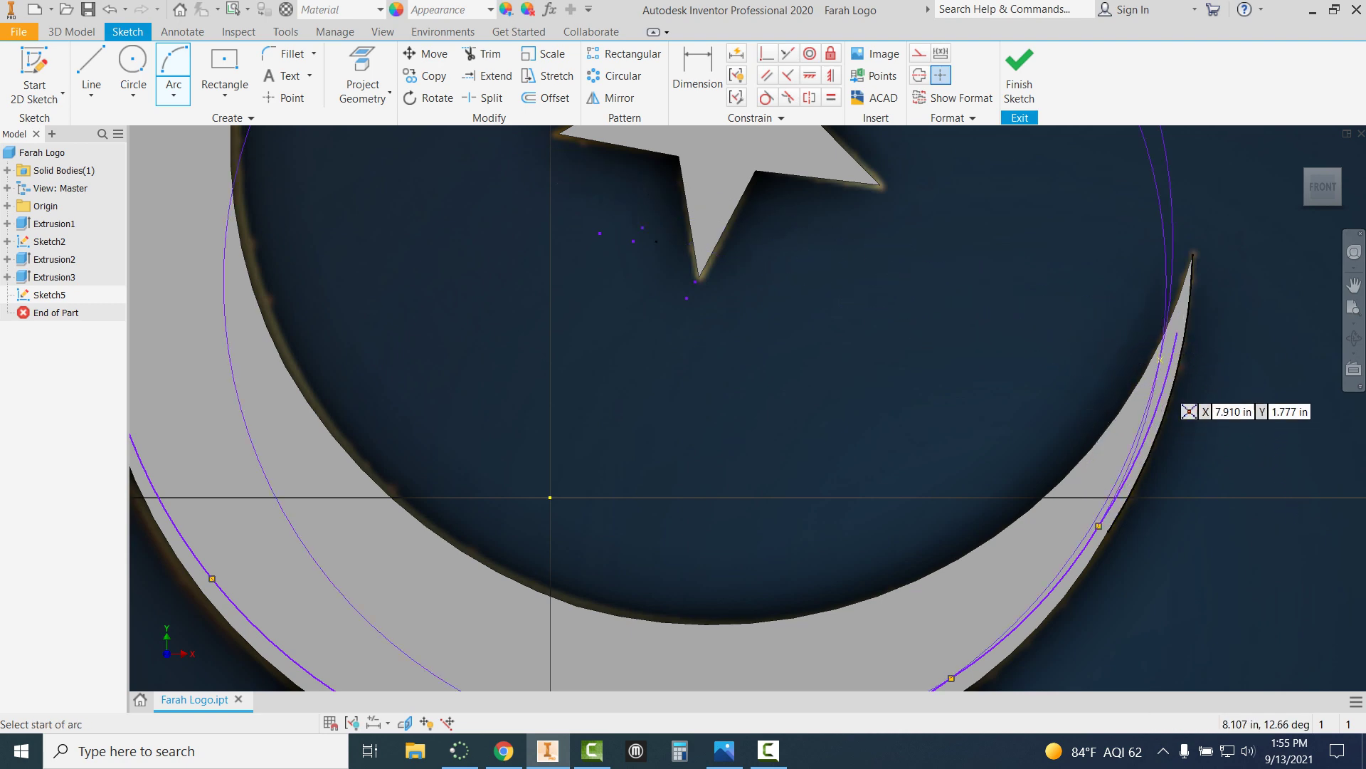
# Draw two connected three-point arcs just inside the crescent's inner edge from the right tip's endpoint, about 3 in and 4.6 in end to end.
pyautogui.click(1178, 331)
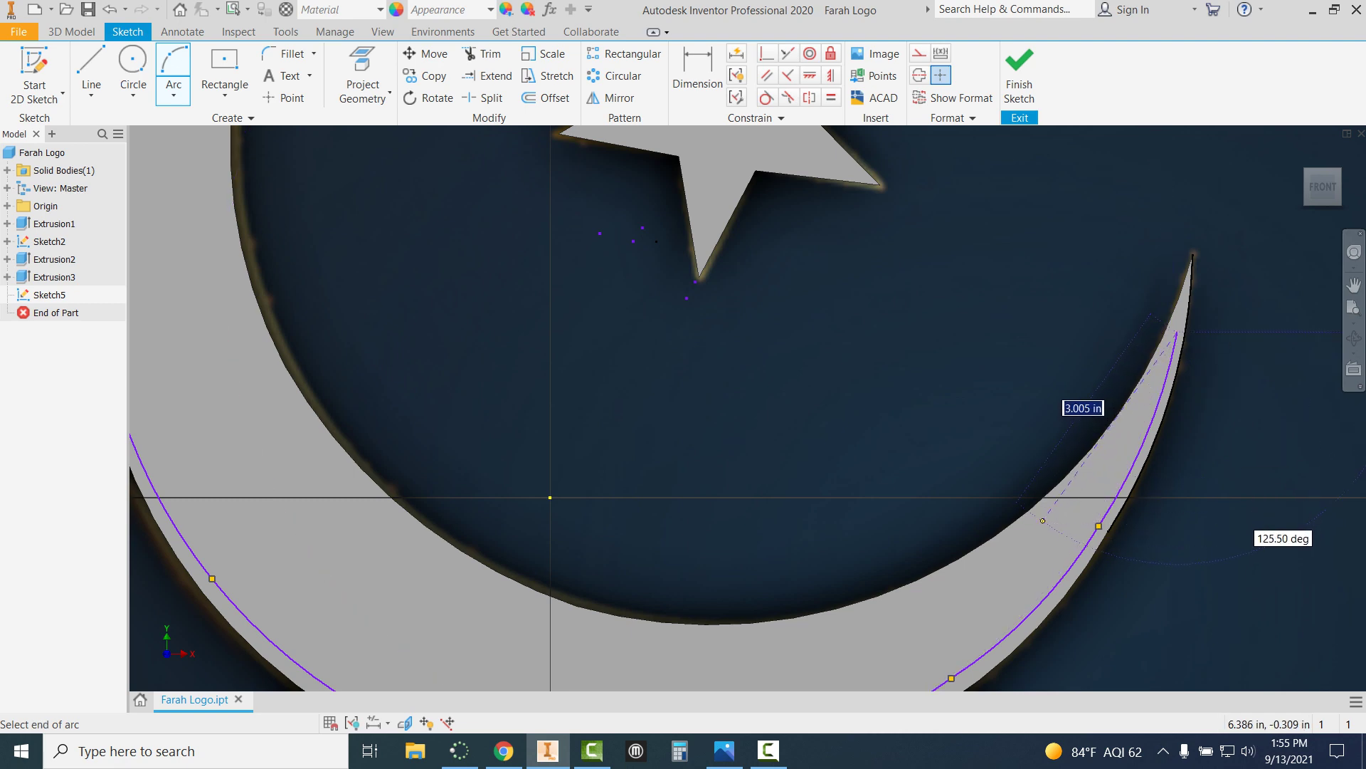
pyautogui.click(1043, 520)
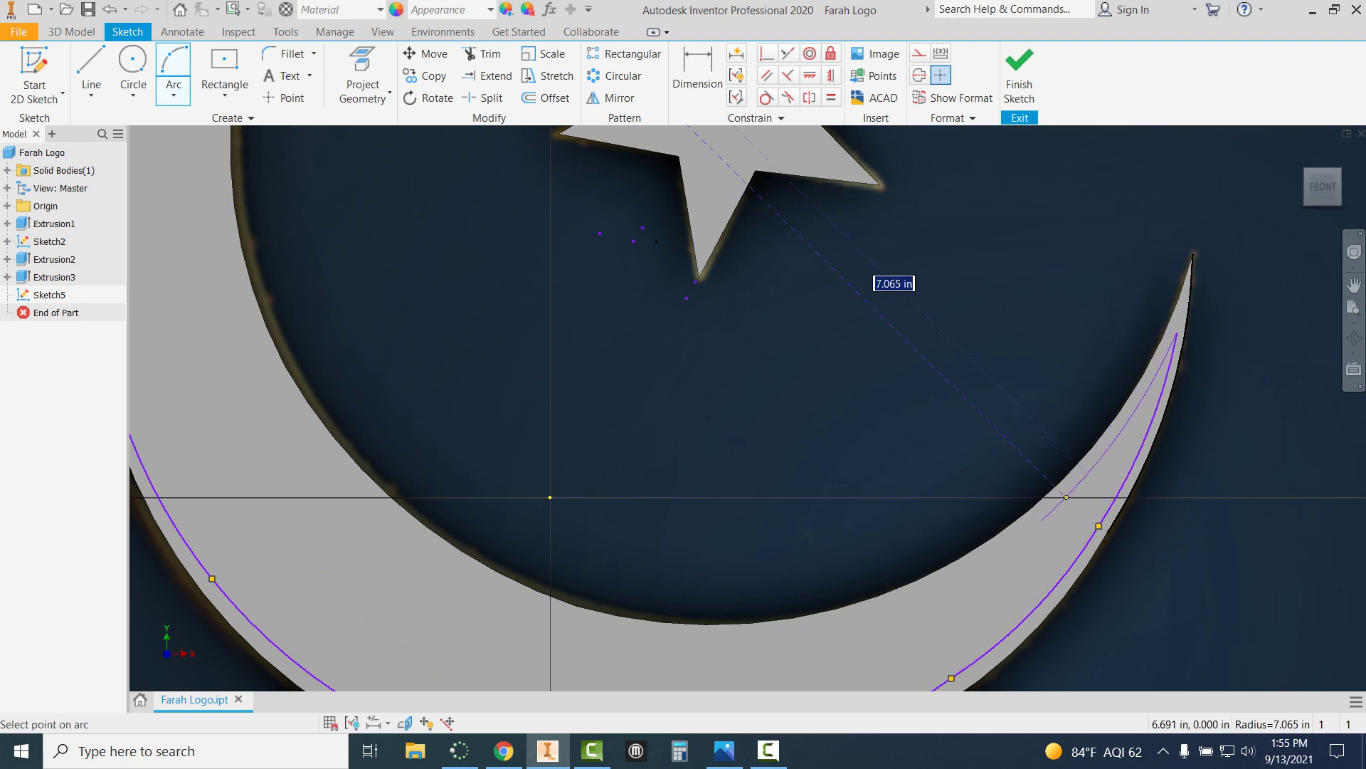
pyautogui.click(1066, 497)
pyautogui.click(1041, 520)
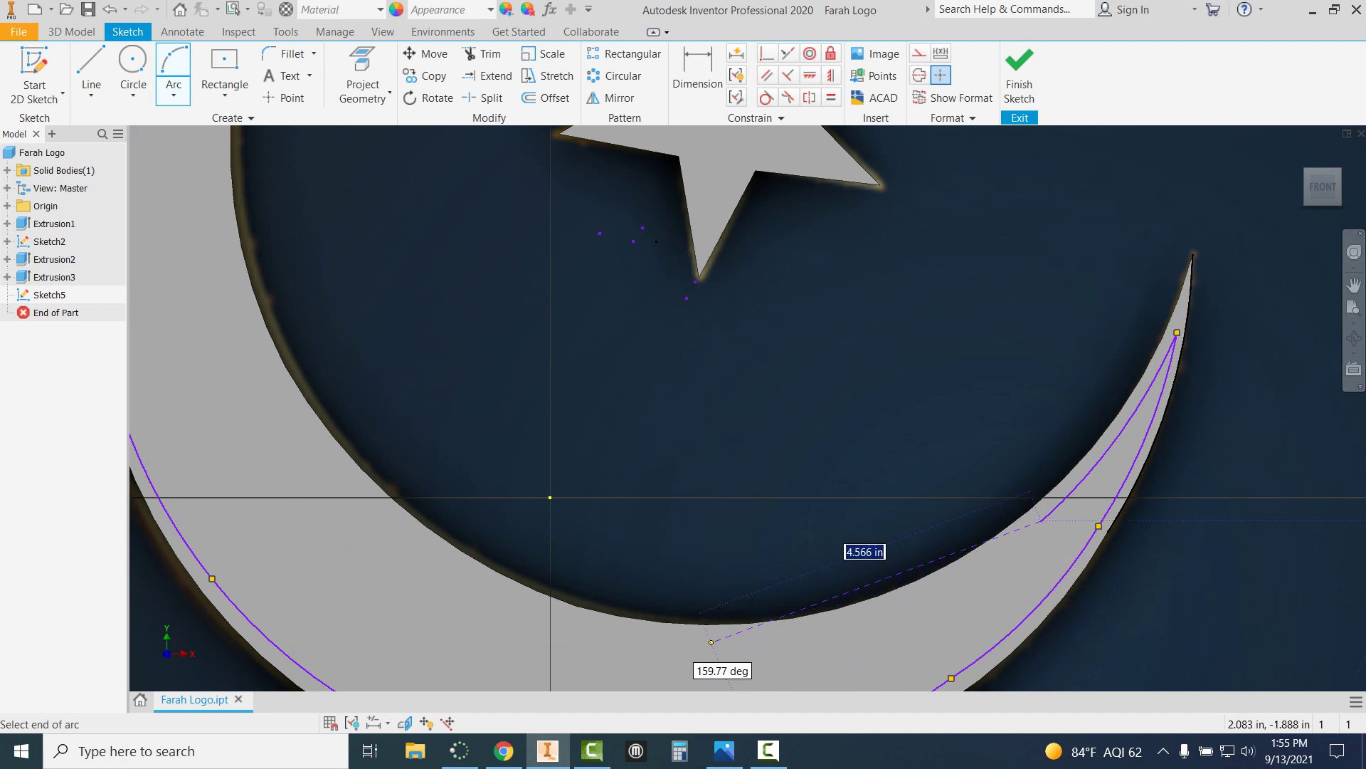
pyautogui.click(711, 642)
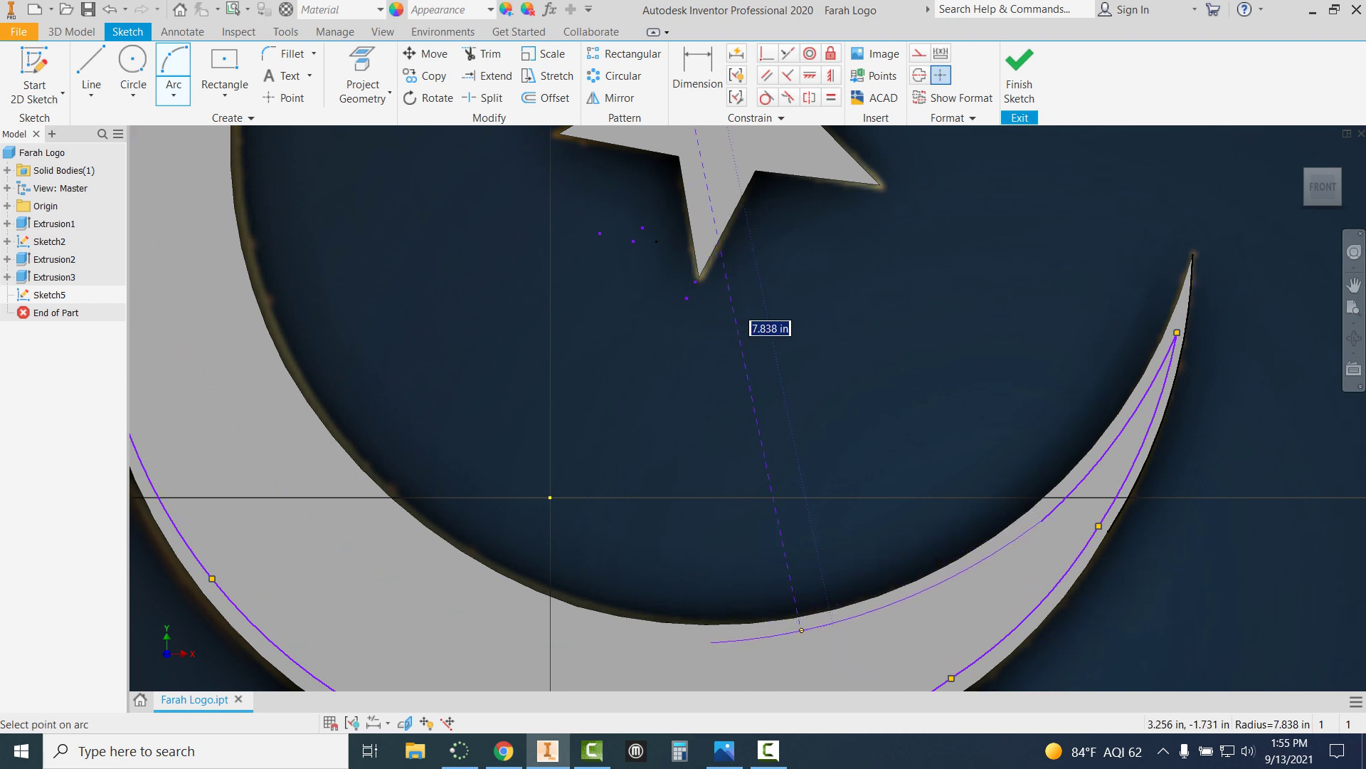
pyautogui.click(802, 630)
# Continue the inset outline along the lower-left part of the crescent's inner edge with a three-point arc about 4.4 in end to end.
pyautogui.scroll(3, 624, 588)
pyautogui.scroll(-2, 605, 552)
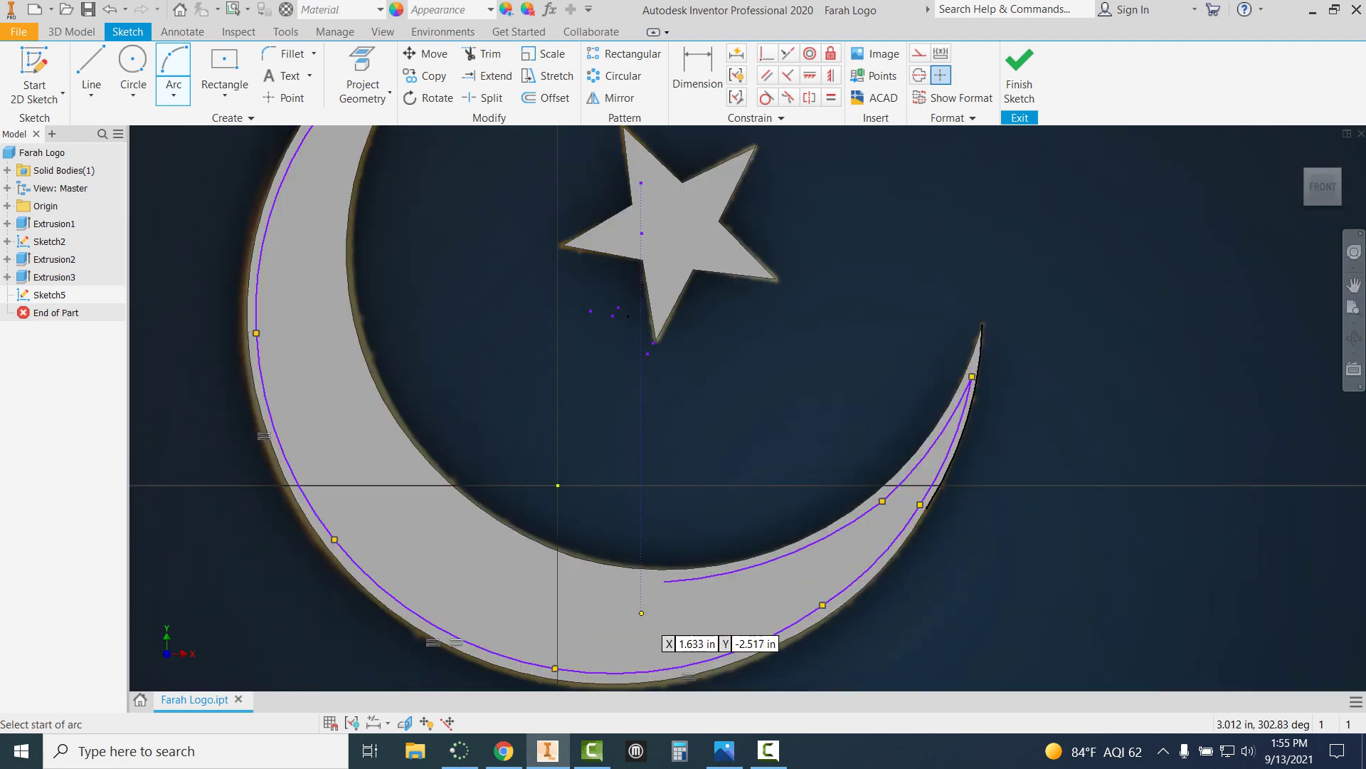
pyautogui.scroll(-3, 641, 612)
pyautogui.click(665, 581)
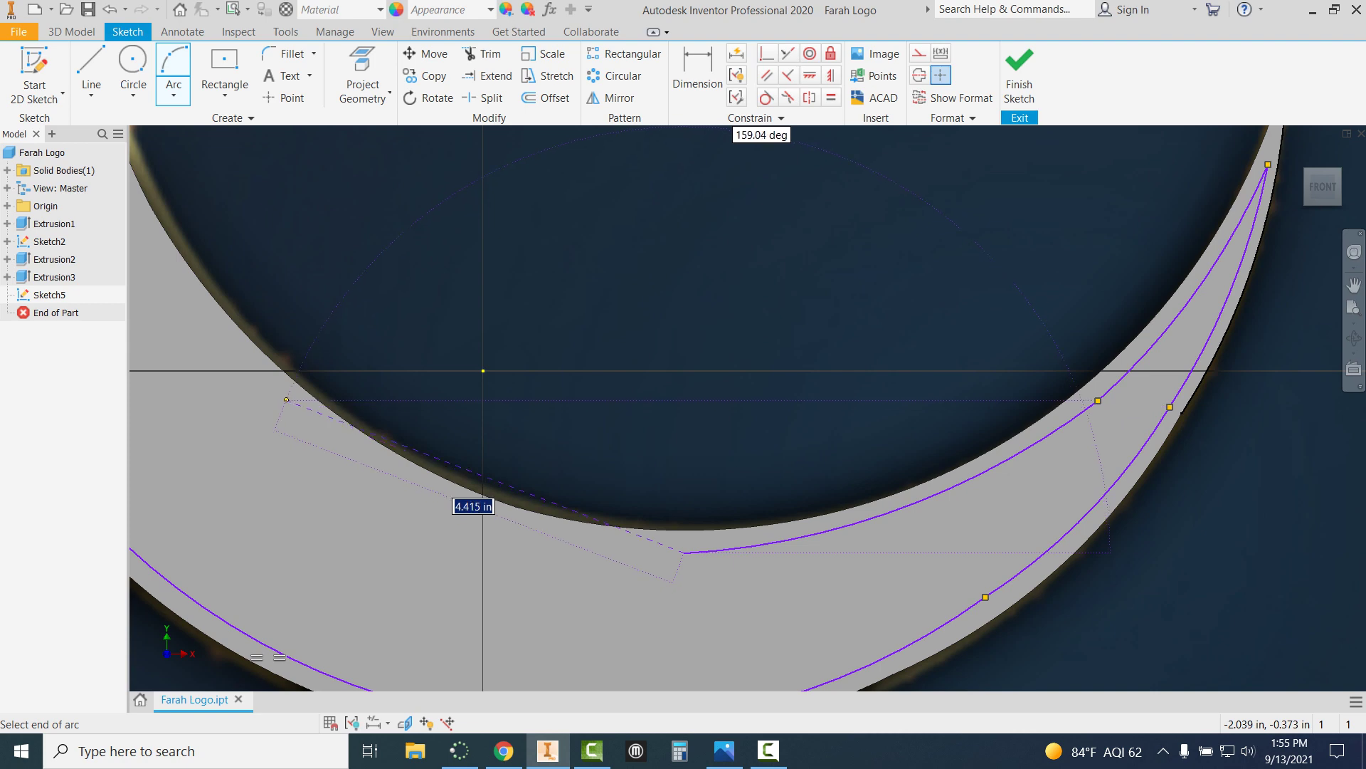
pyautogui.click(286, 396)
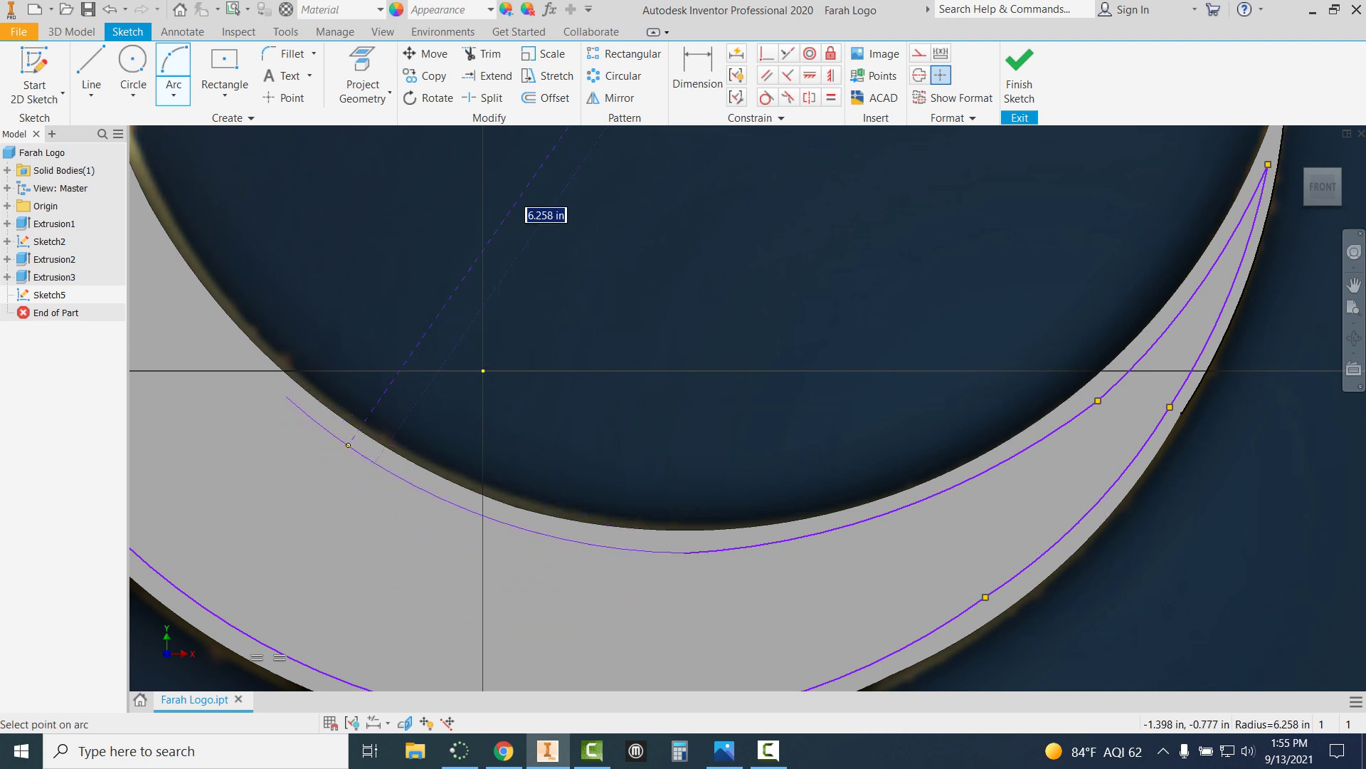
pyautogui.click(347, 447)
# Continue the inset outline up the left part of the crescent's inner edge with a three-point arc, following the edge's curve.
pyautogui.scroll(6, 342, 444)
pyautogui.scroll(-6, 285, 365)
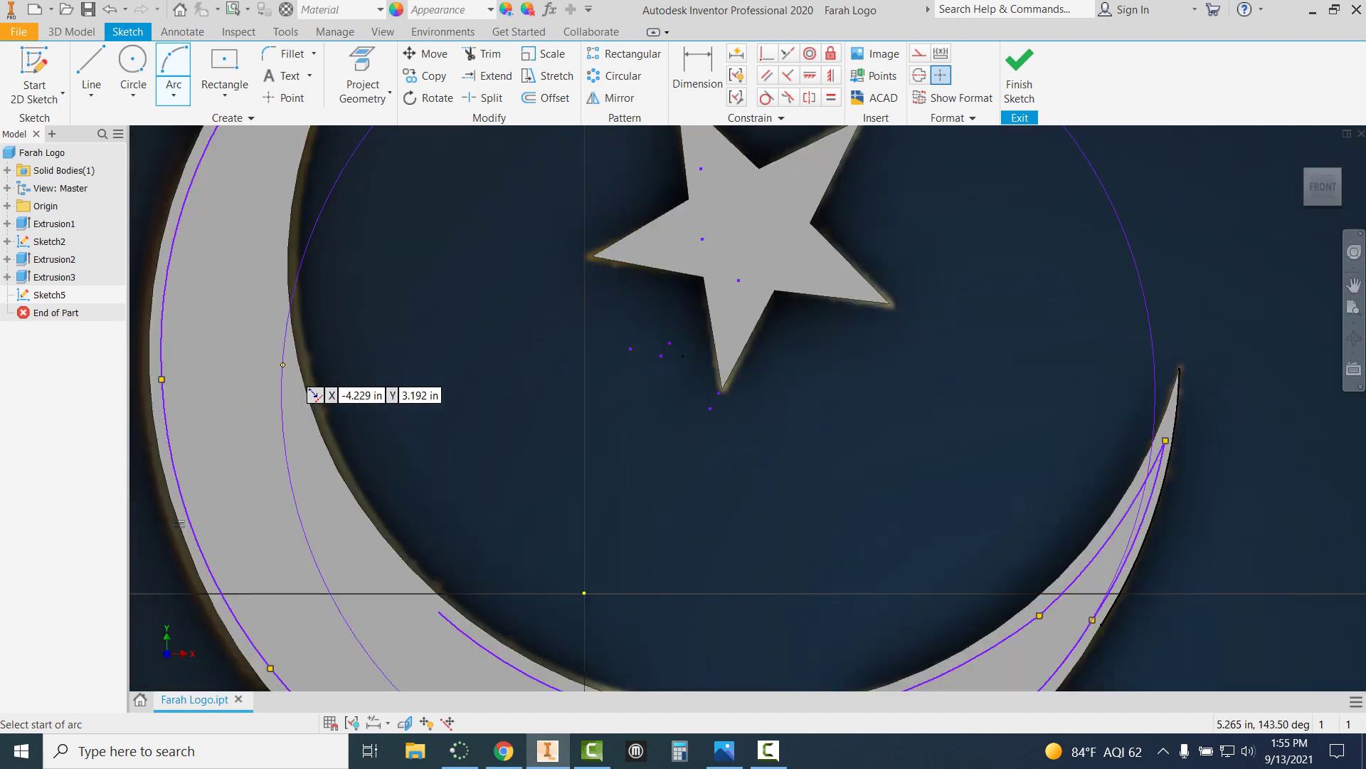
pyautogui.click(439, 612)
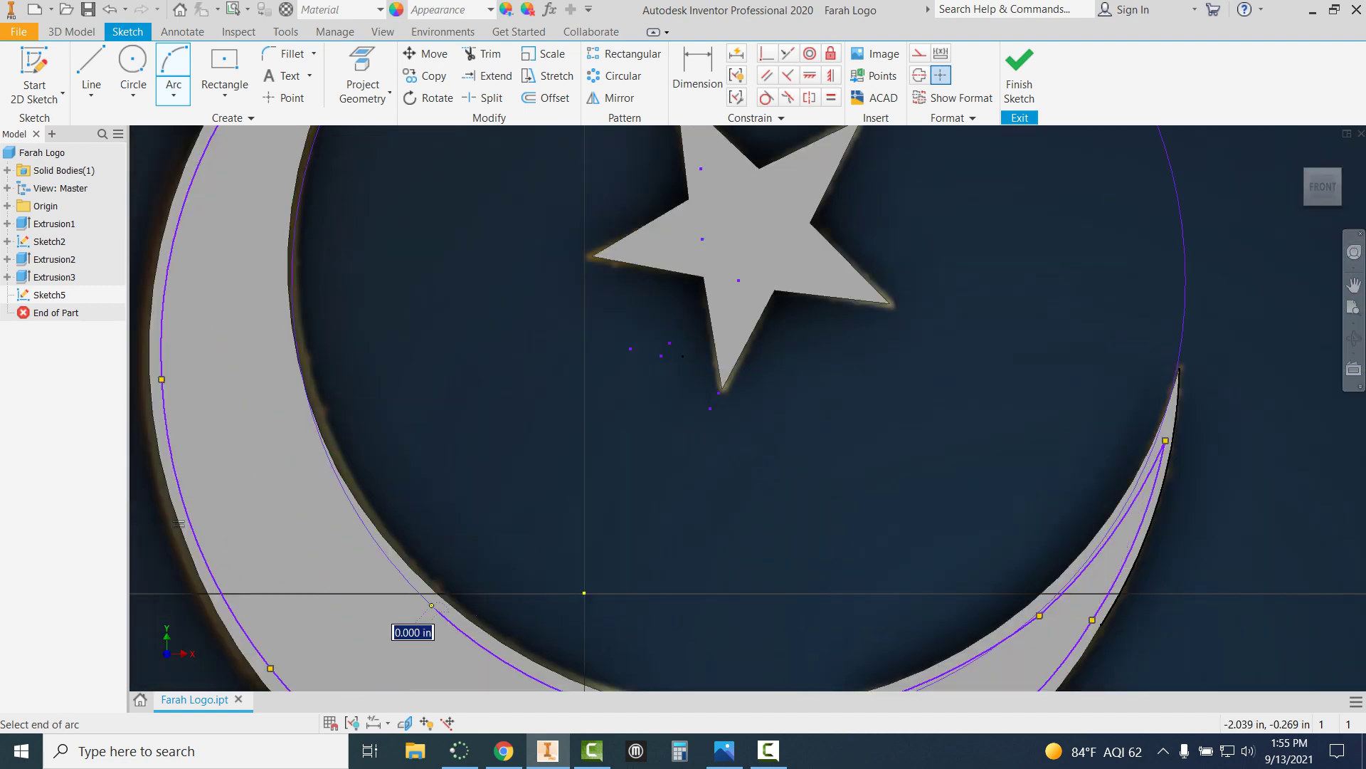
pyautogui.click(282, 328)
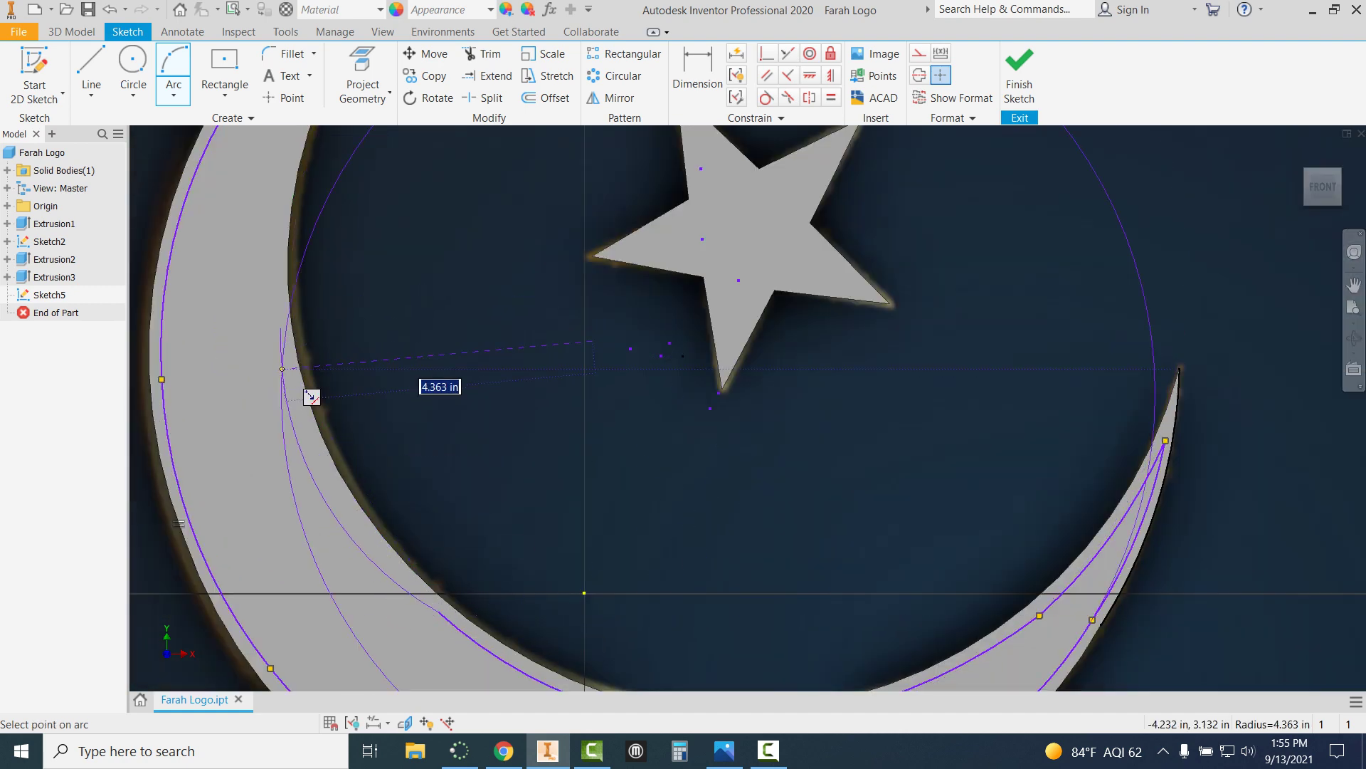
pyautogui.click(289, 378)
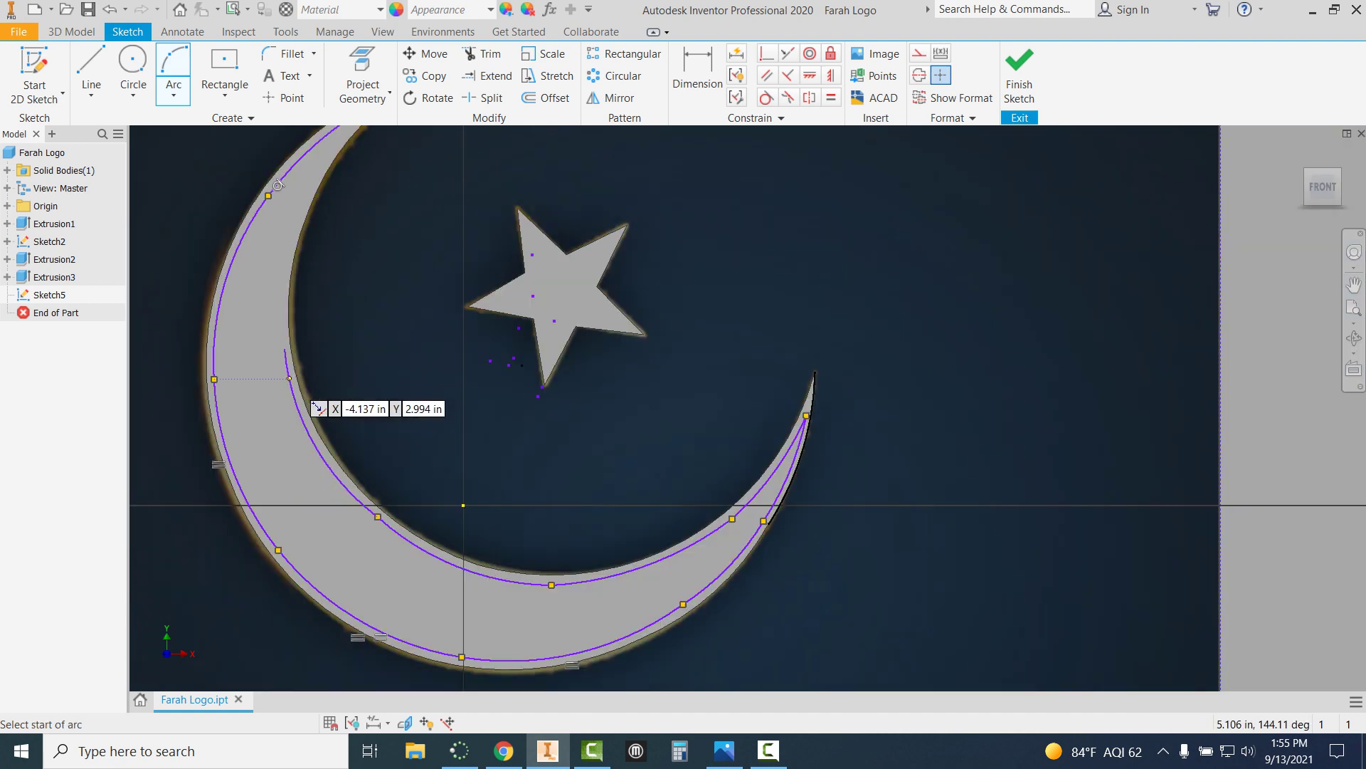
pyautogui.scroll(5, 289, 378)
pyautogui.scroll(-4, 298, 510)
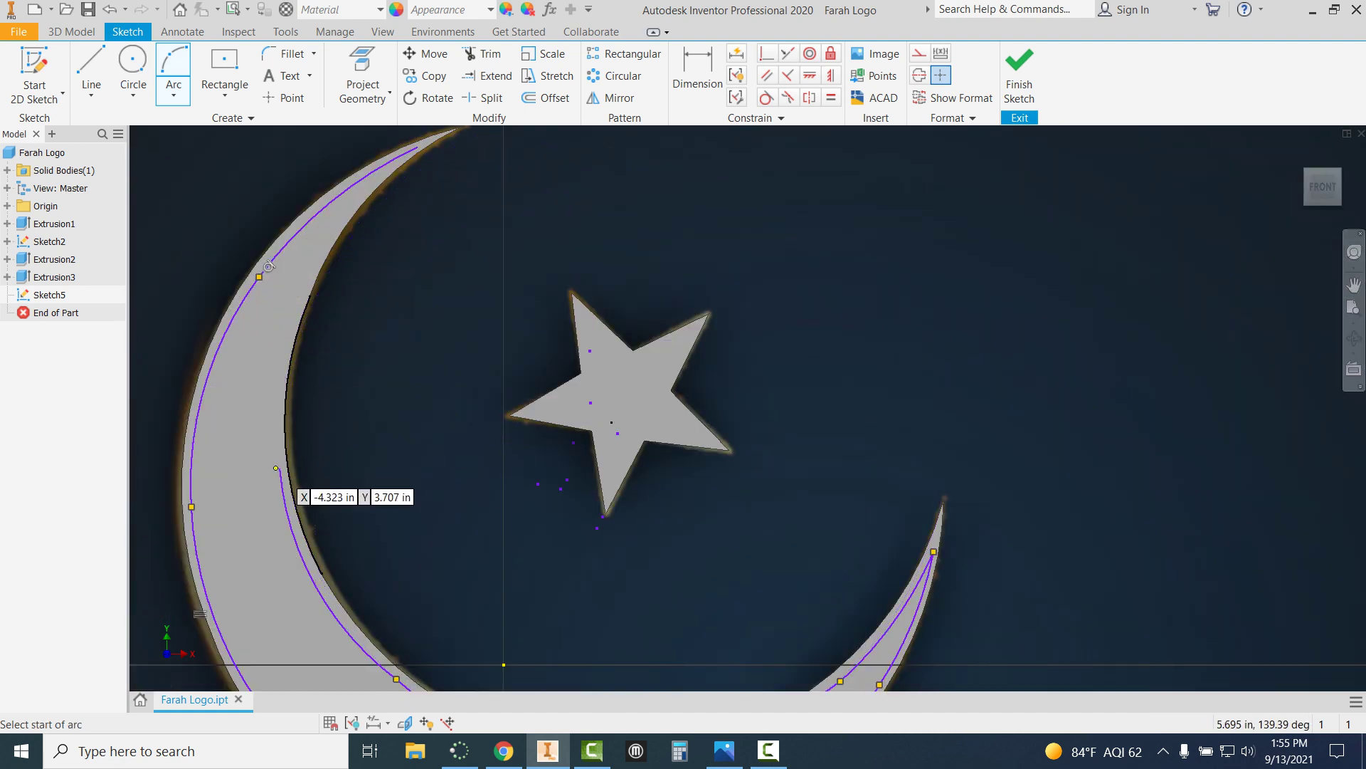
# Continue the inset outline up the crescent's inner edge toward the upper tip with a three-point arc of about 5 in radius.
pyautogui.click(280, 467)
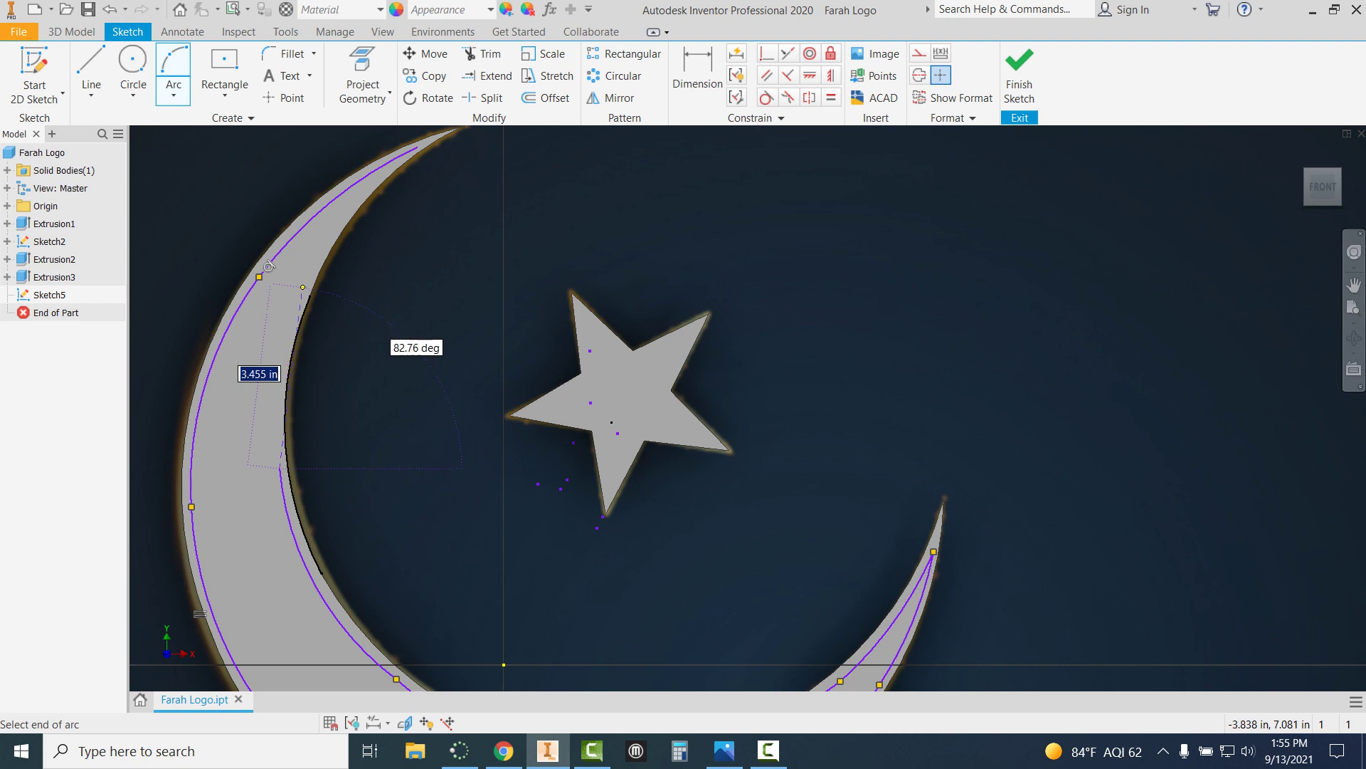
pyautogui.click(304, 276)
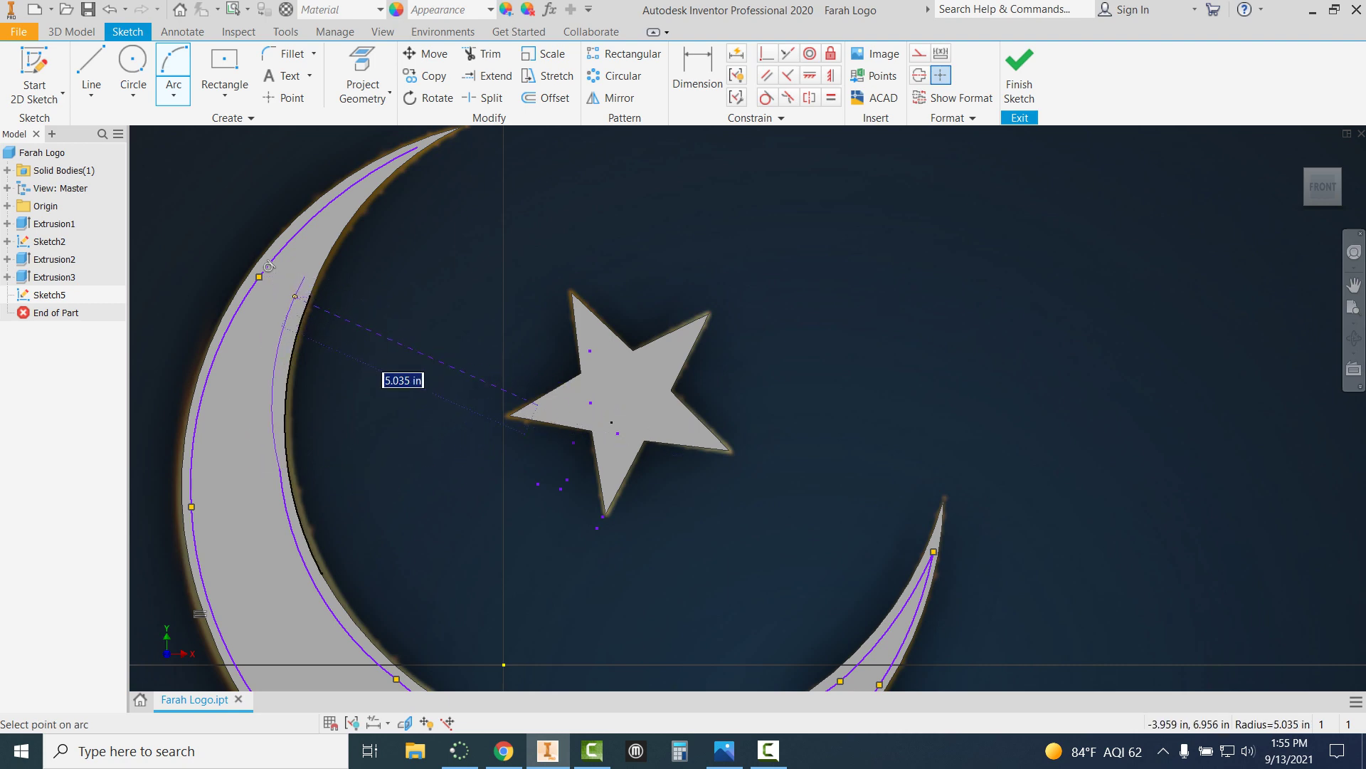
pyautogui.click(294, 296)
pyautogui.scroll(3, 310, 240)
pyautogui.scroll(-4, 311, 240)
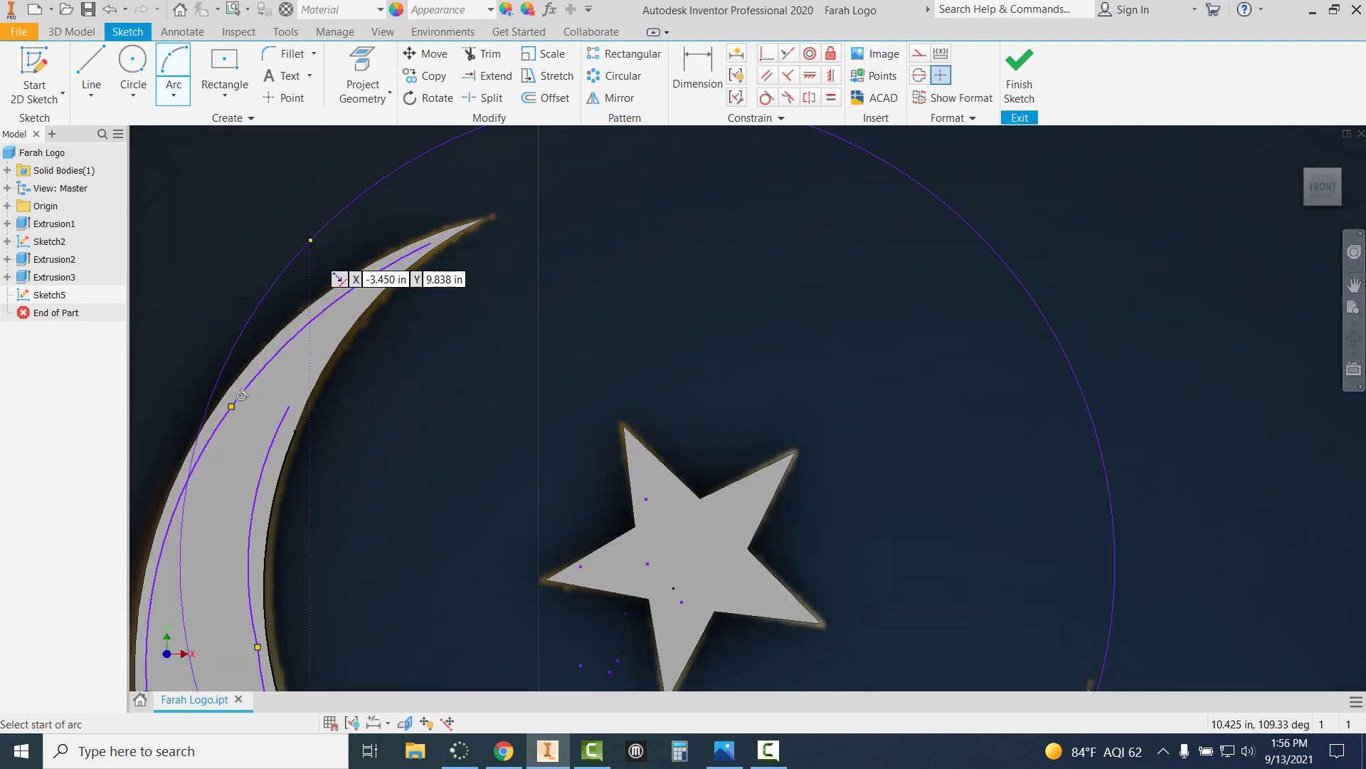
# Close the inset outline with a three-point arc about 3.3 in end to end, joining the upper tip's endpoint, and finish the sketch.
pyautogui.click(289, 405)
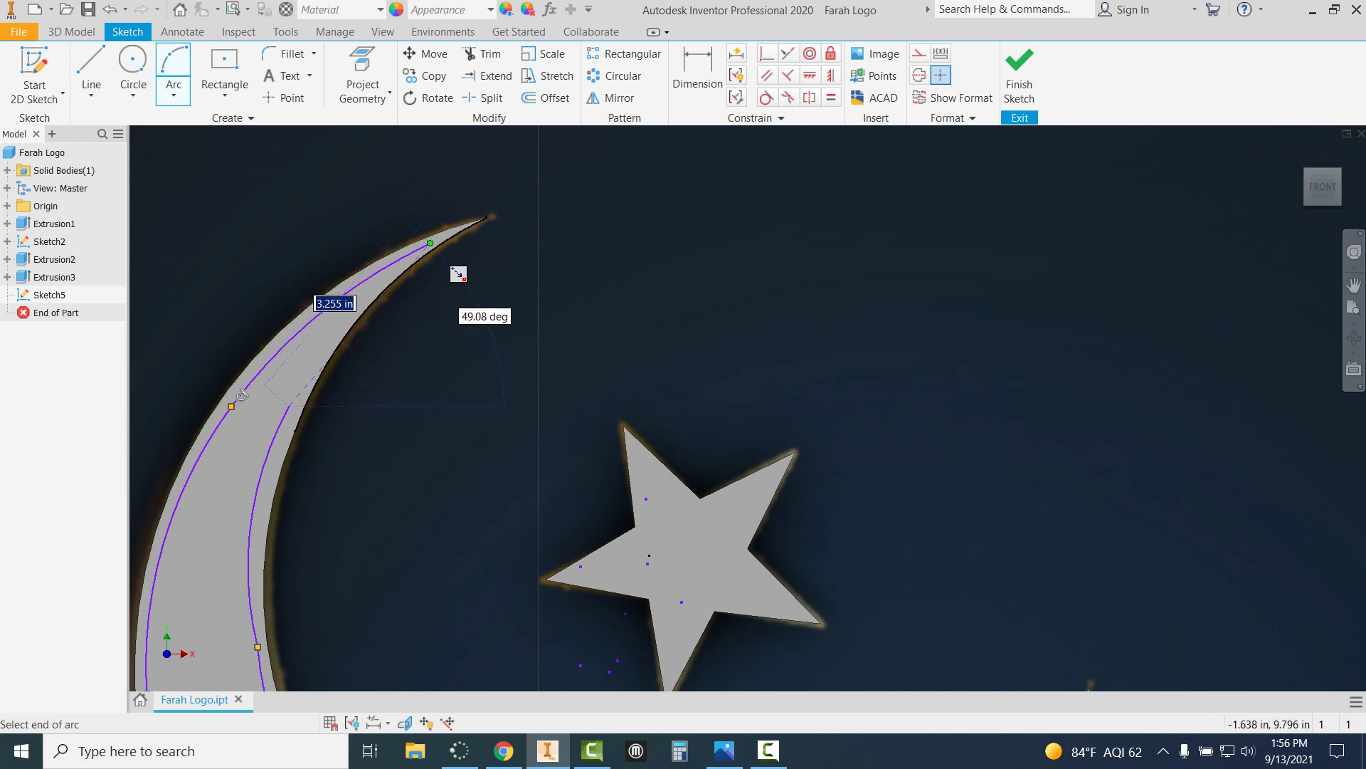
pyautogui.click(430, 242)
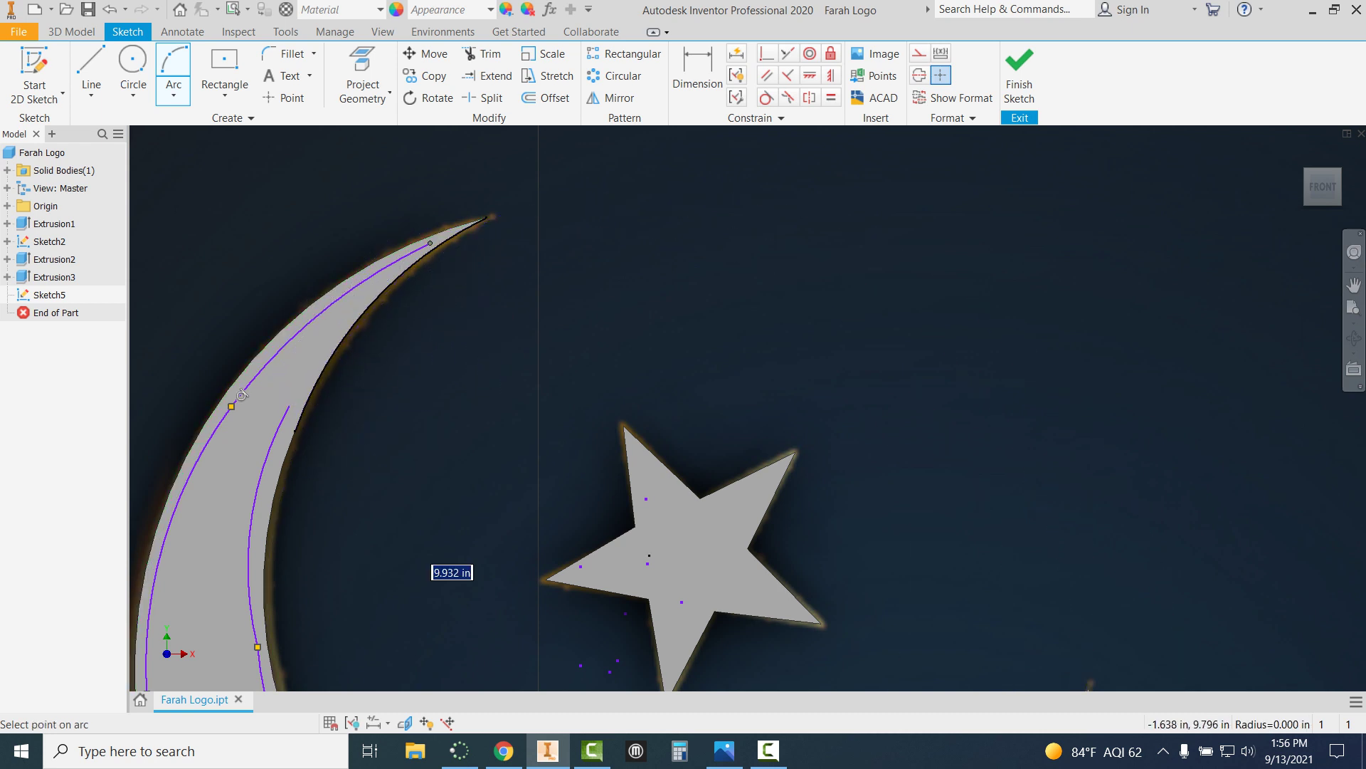
pyautogui.click(350, 311)
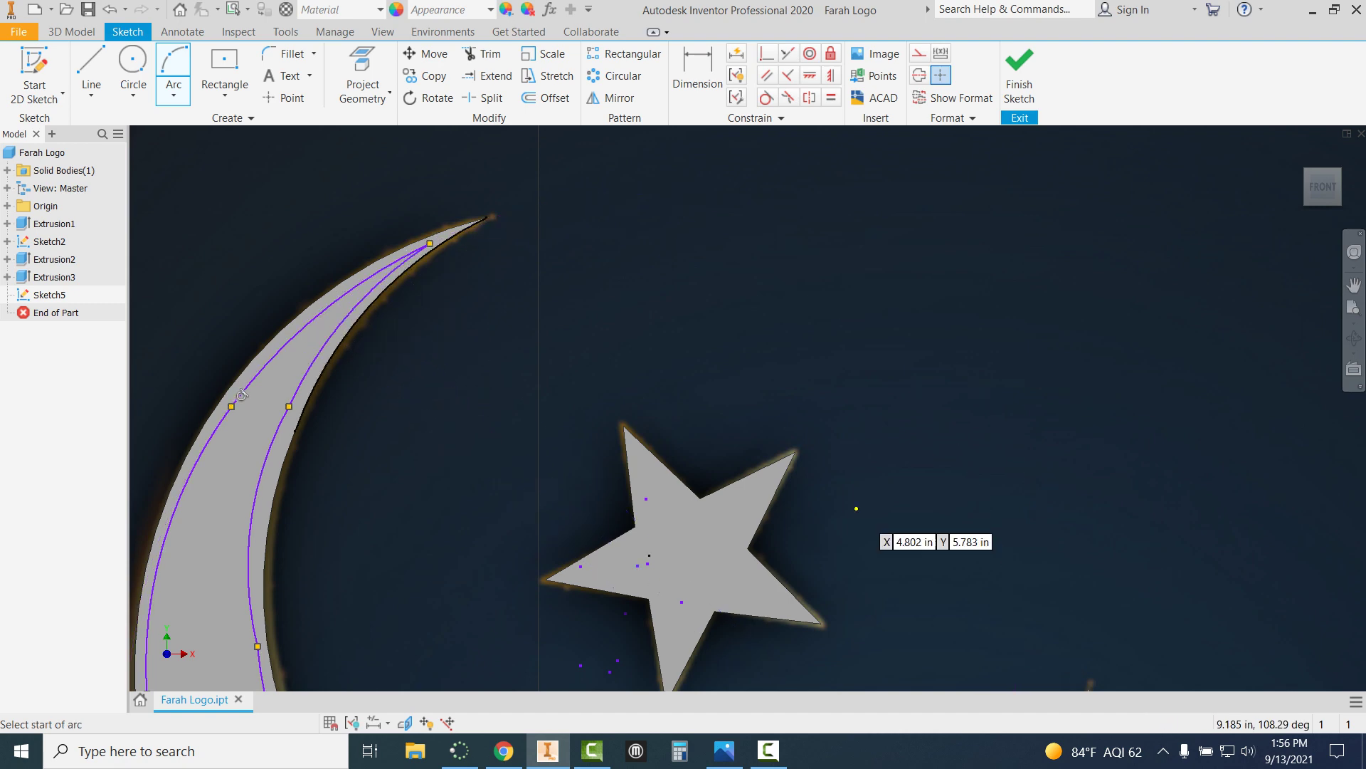
pyautogui.click(1019, 75)
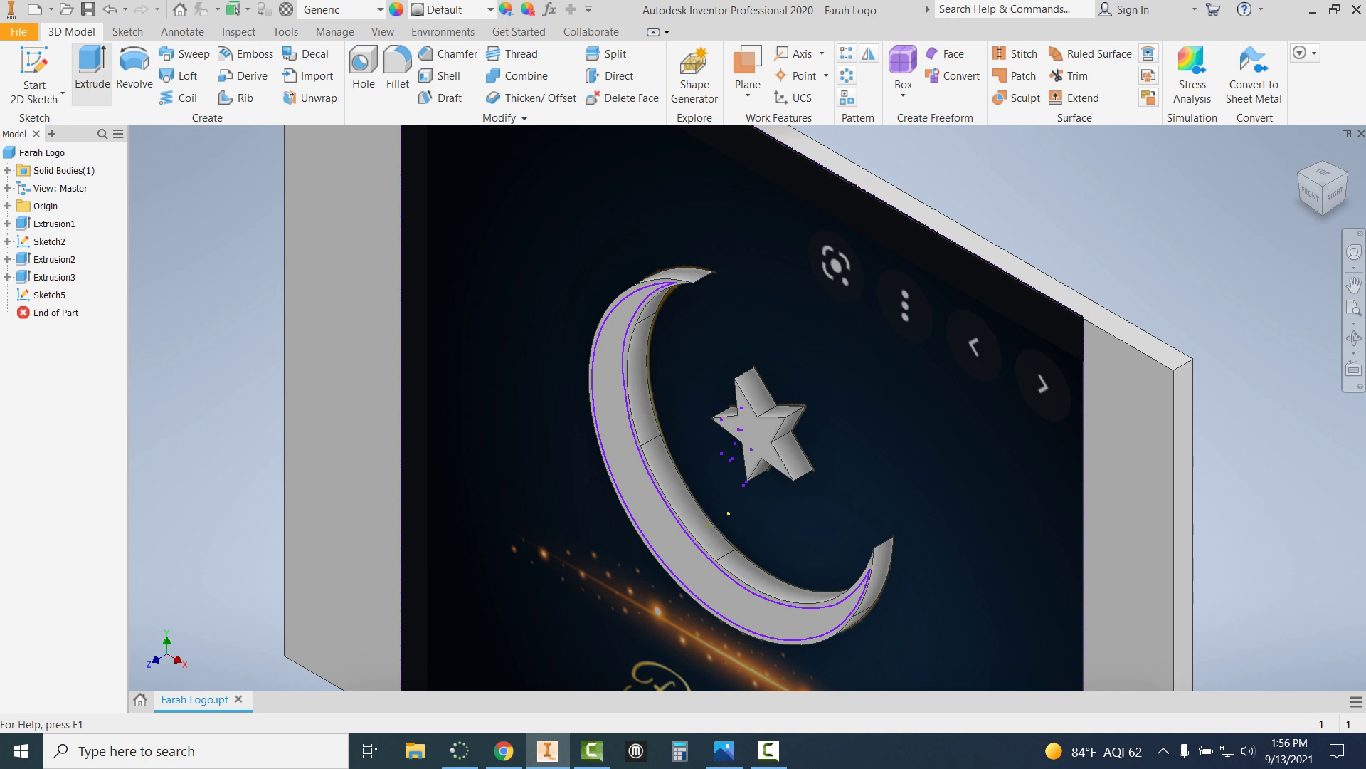
# Extrude the inset crescent profile as a 1 in cut in the flipped direction, into the crescent.
pyautogui.press('e')
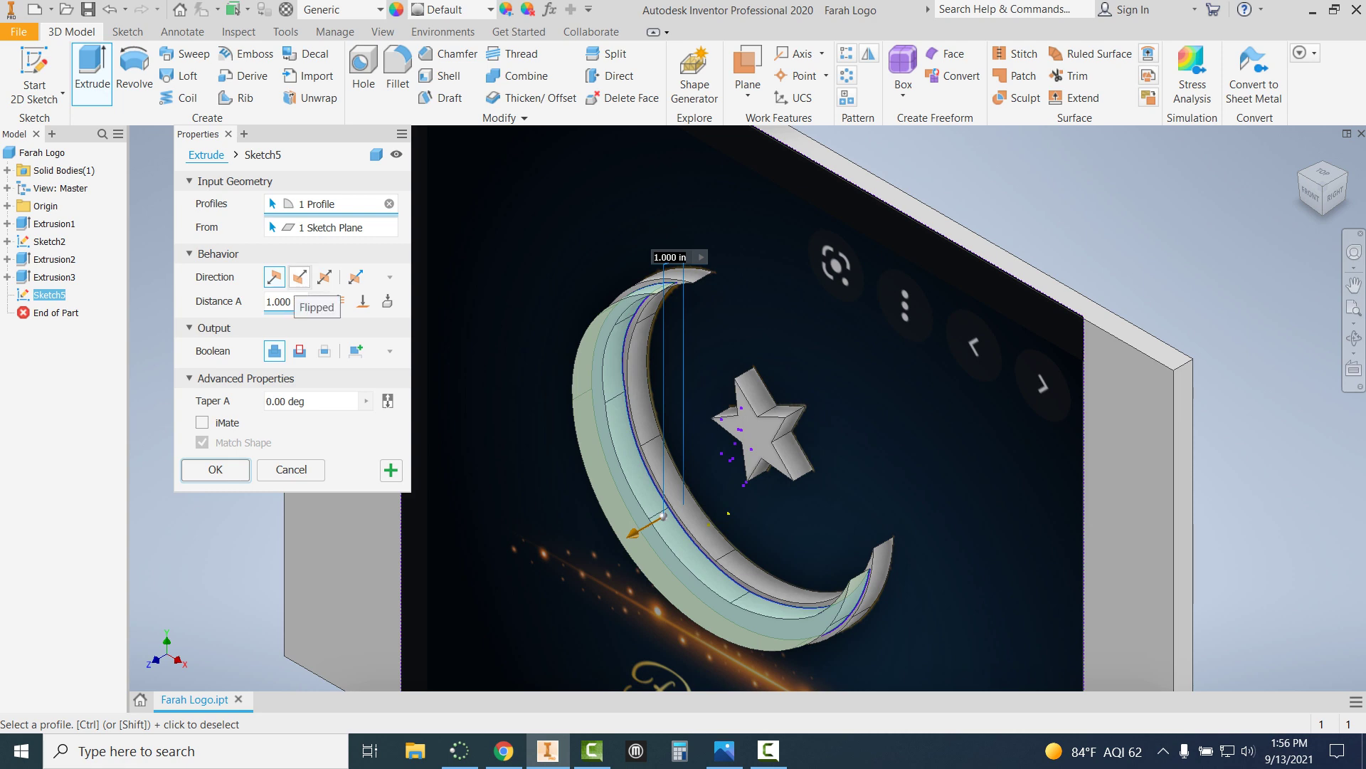
pyautogui.click(299, 277)
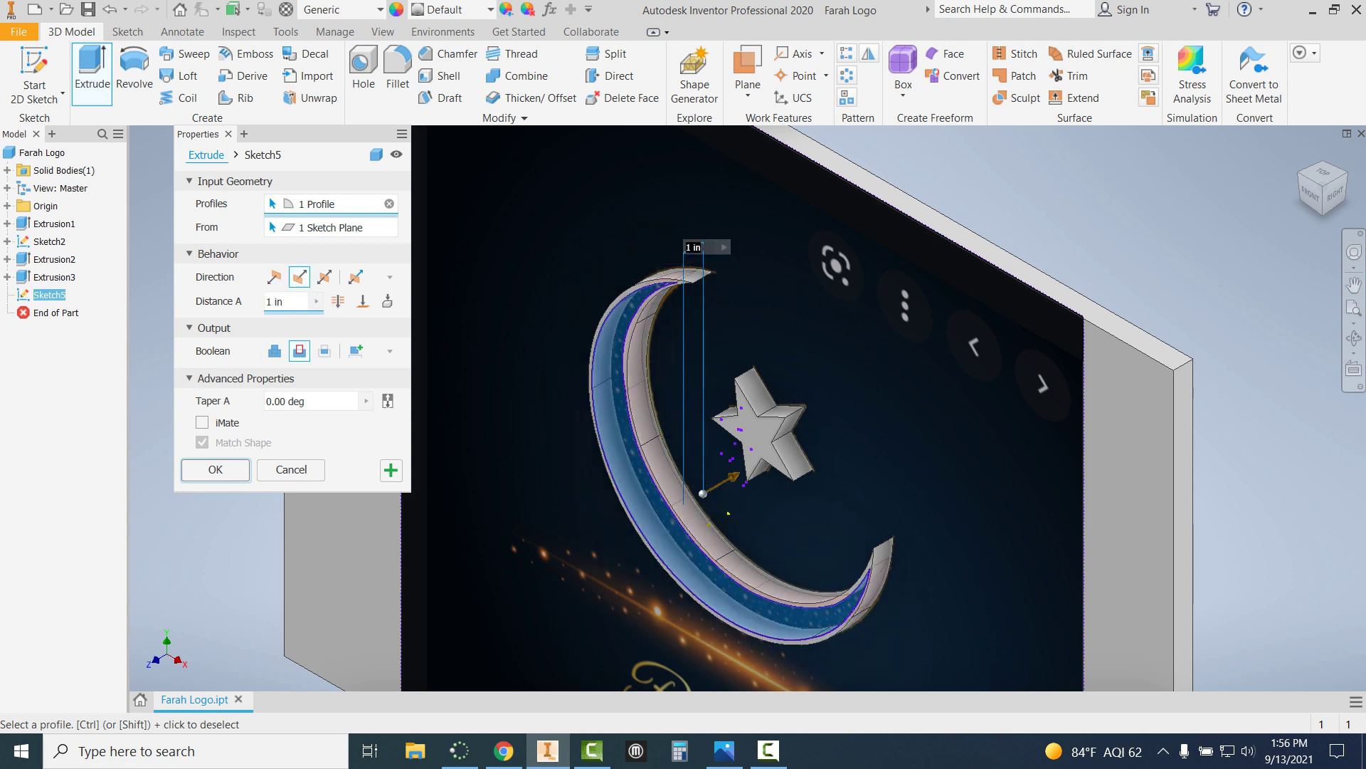
pyautogui.press('Return')
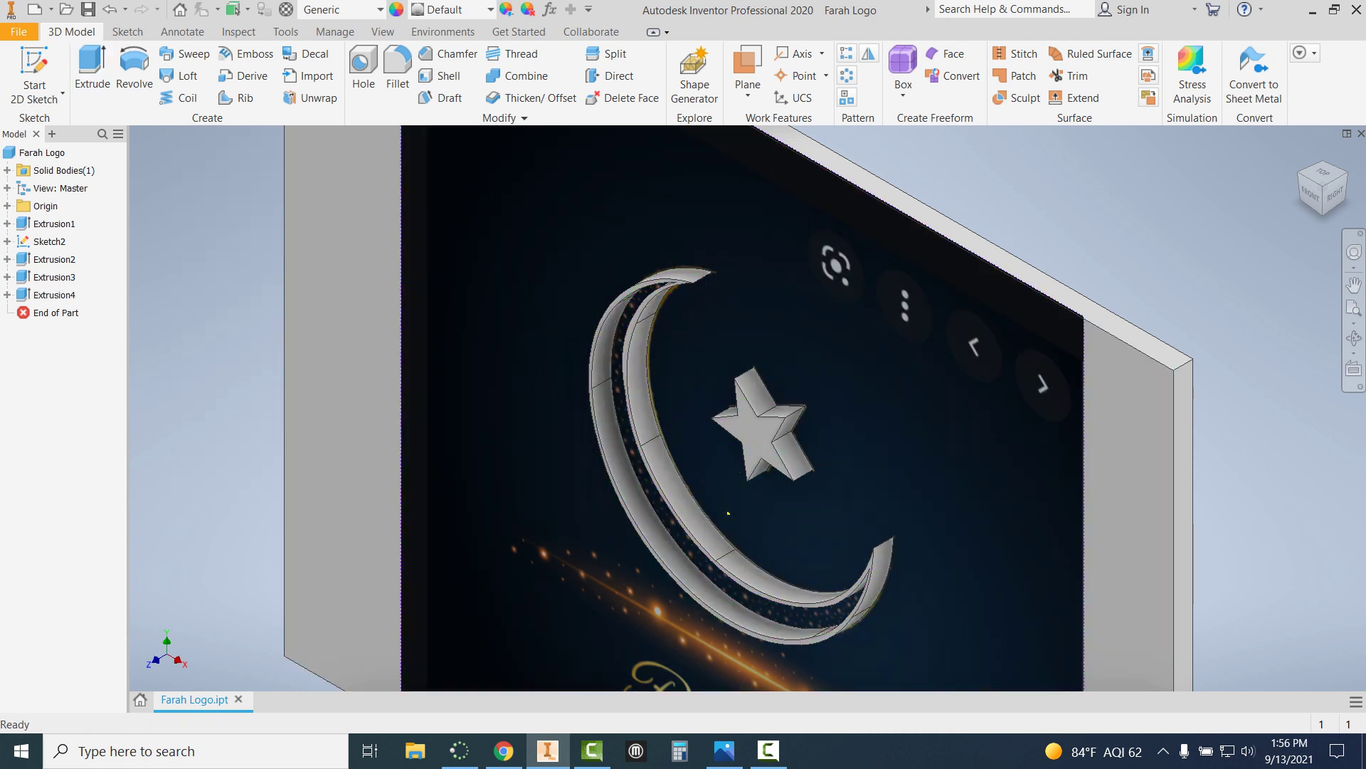
# Start a new 2D sketch on the recessed floor inside the crescent's rim, viewed from the front.
pyautogui.press('F5')
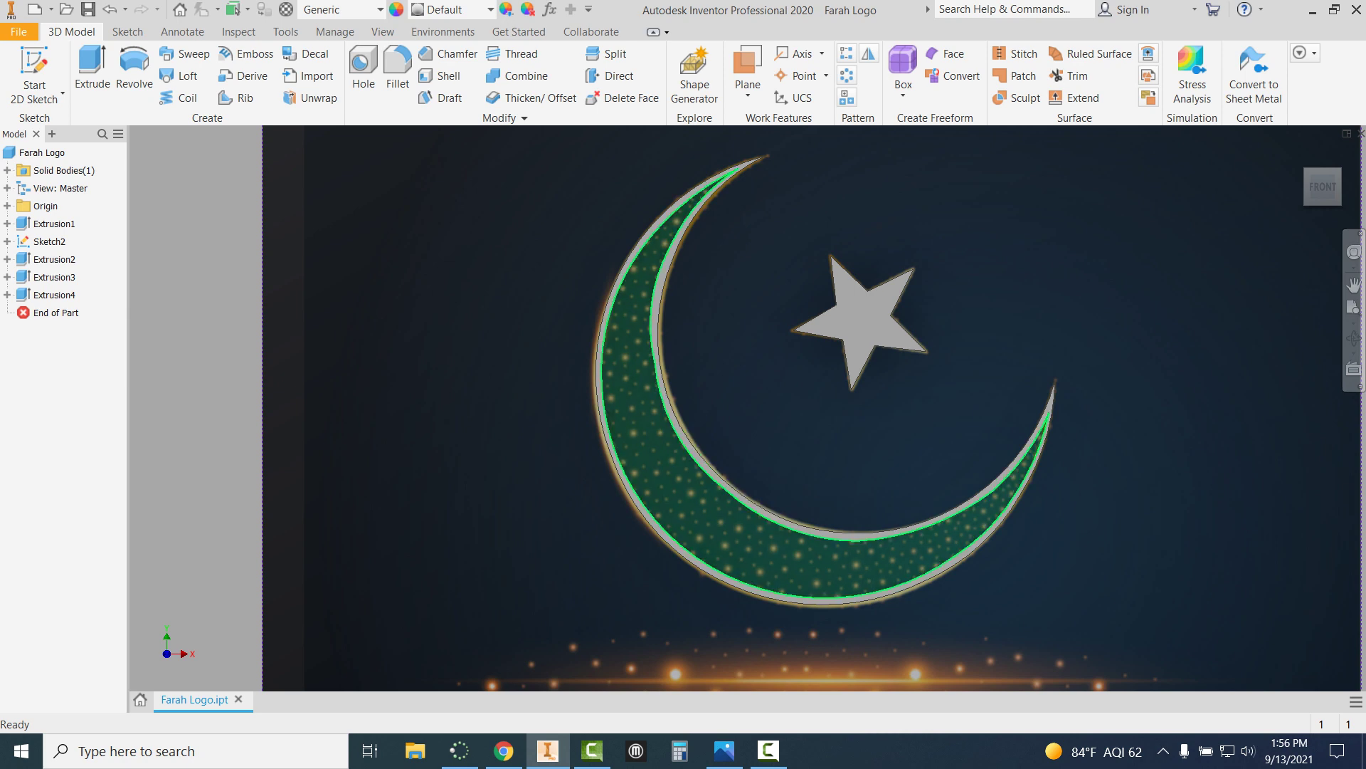
pyautogui.scroll(5, 631, 406)
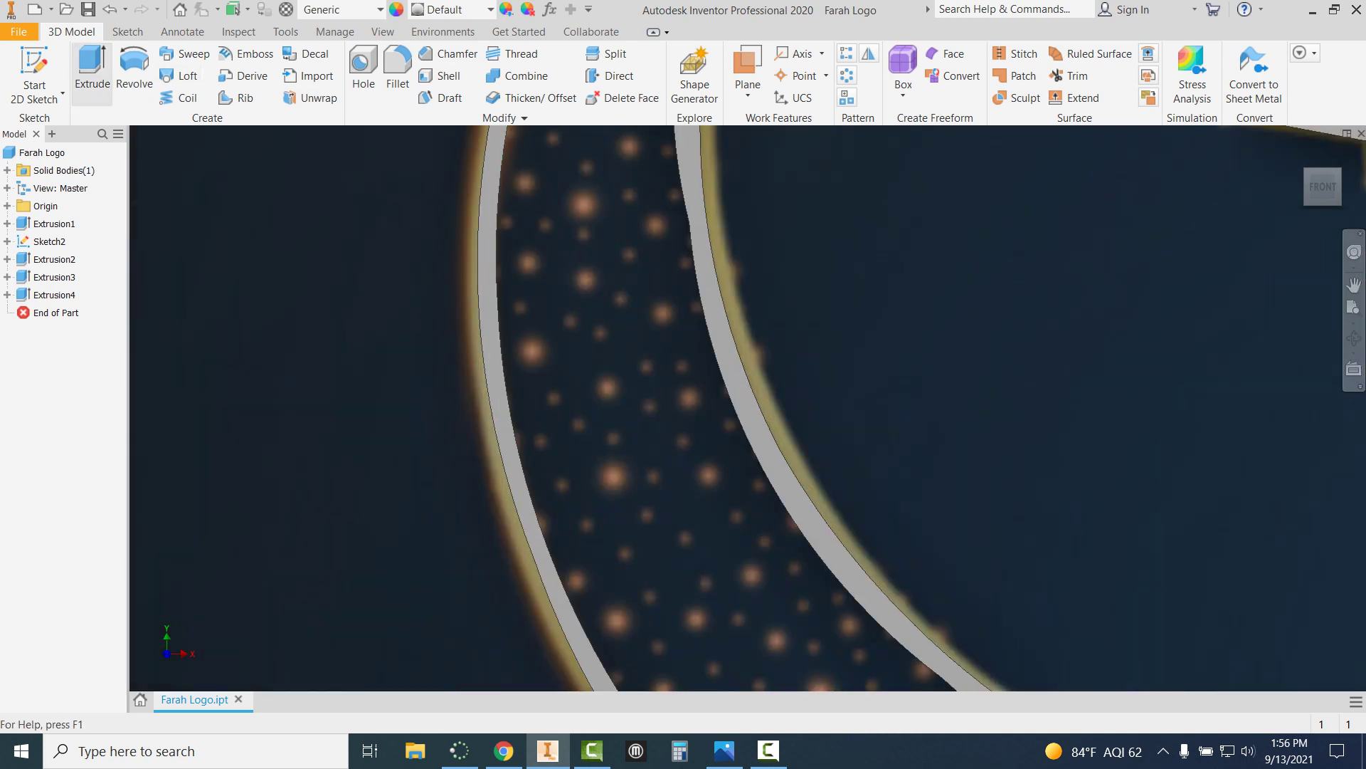
pyautogui.press('s')
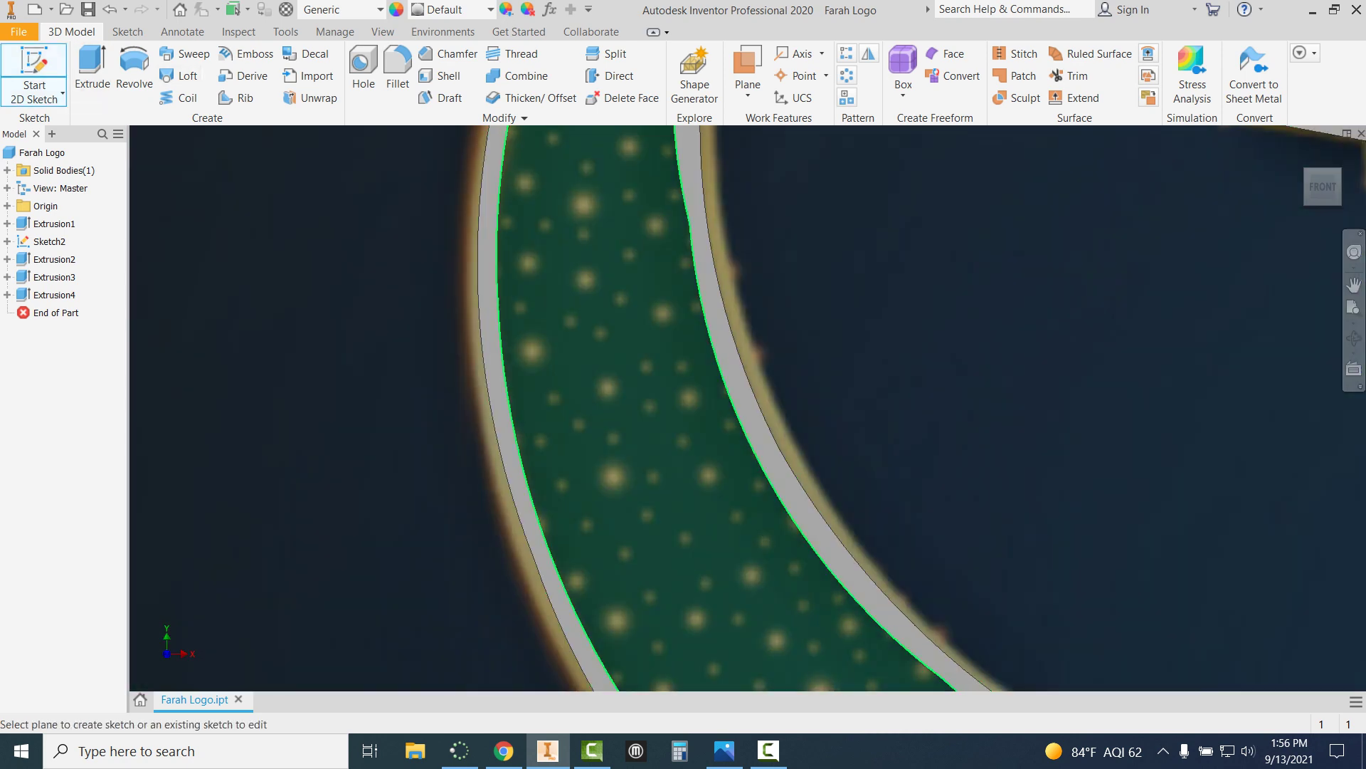
pyautogui.click(669, 398)
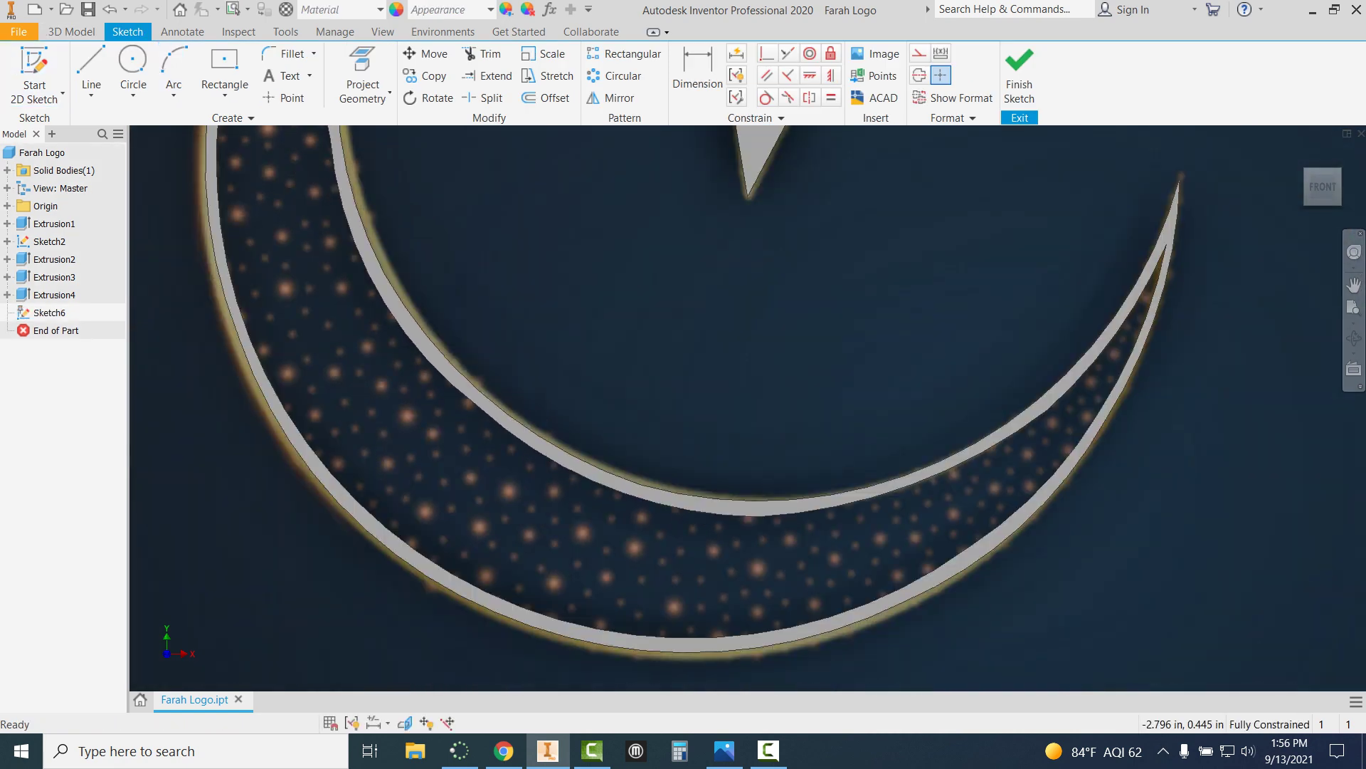
# Trace five glowing dots in the right part of the crescent's recess with small circles about 0.14 in in diameter, working down along the curve.
pyautogui.click(133, 67)
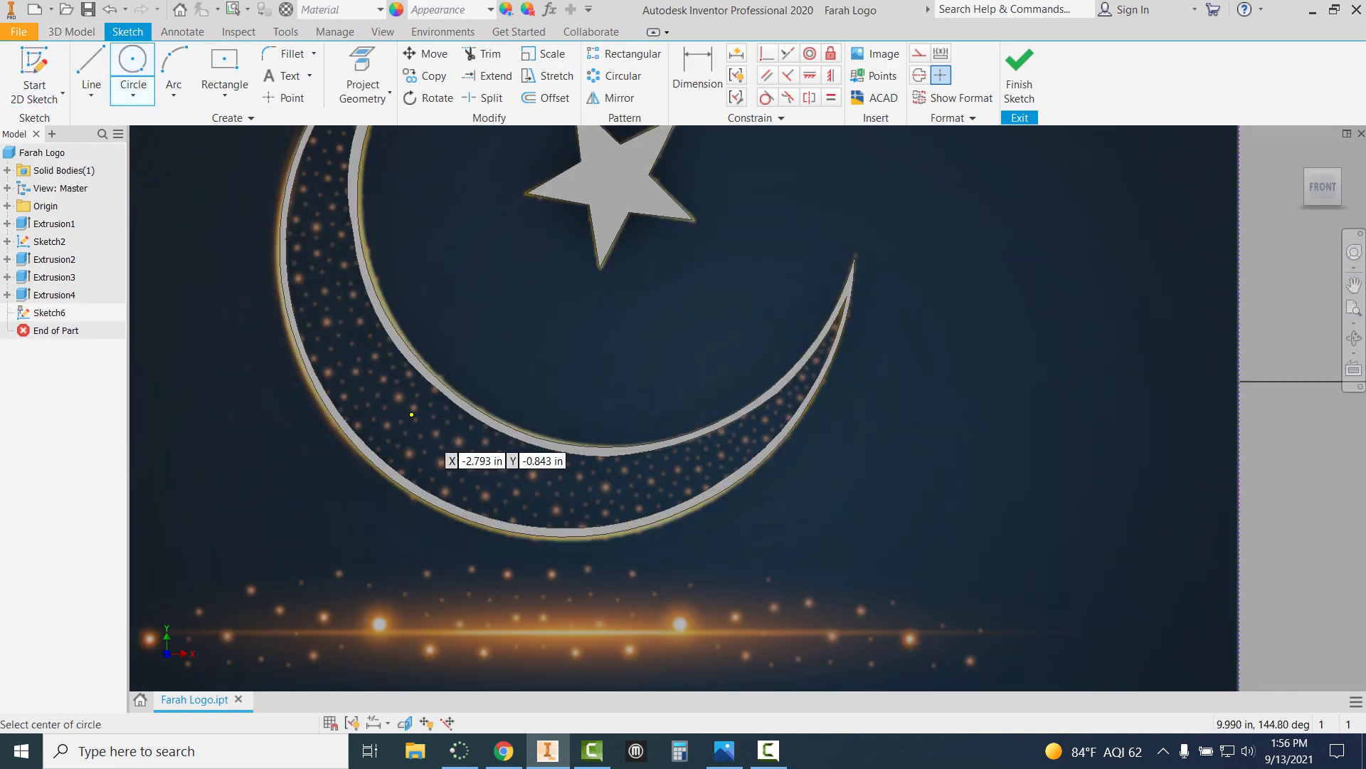
pyautogui.scroll(-3, 728, 456)
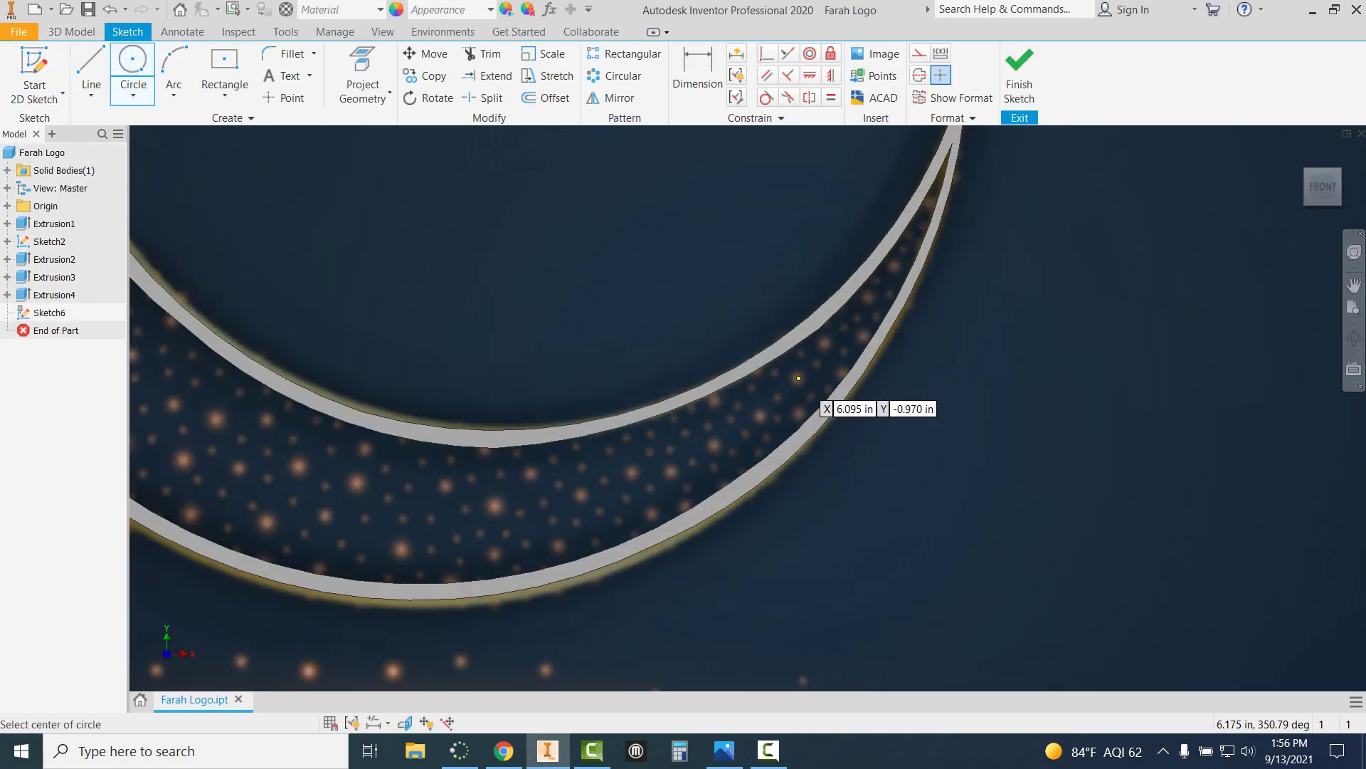
pyautogui.click(798, 377)
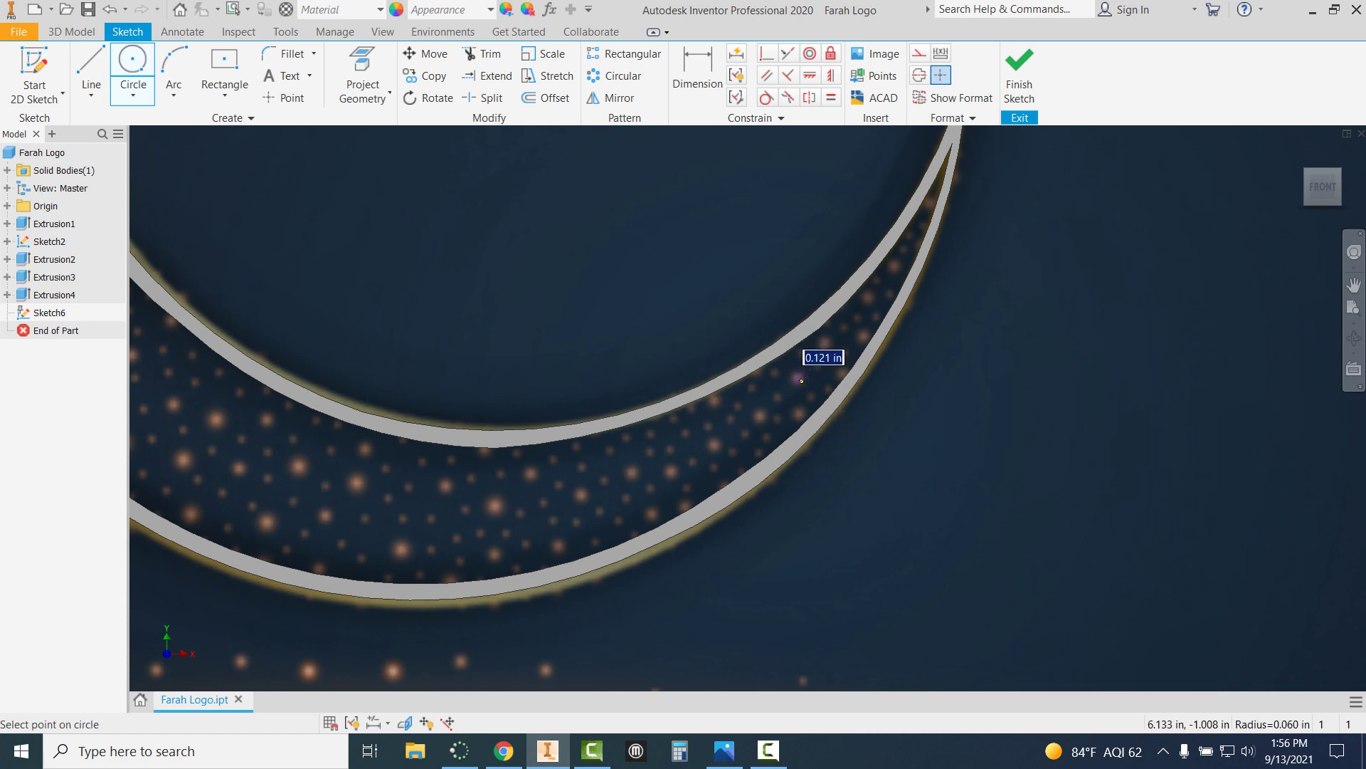
pyautogui.click(780, 401)
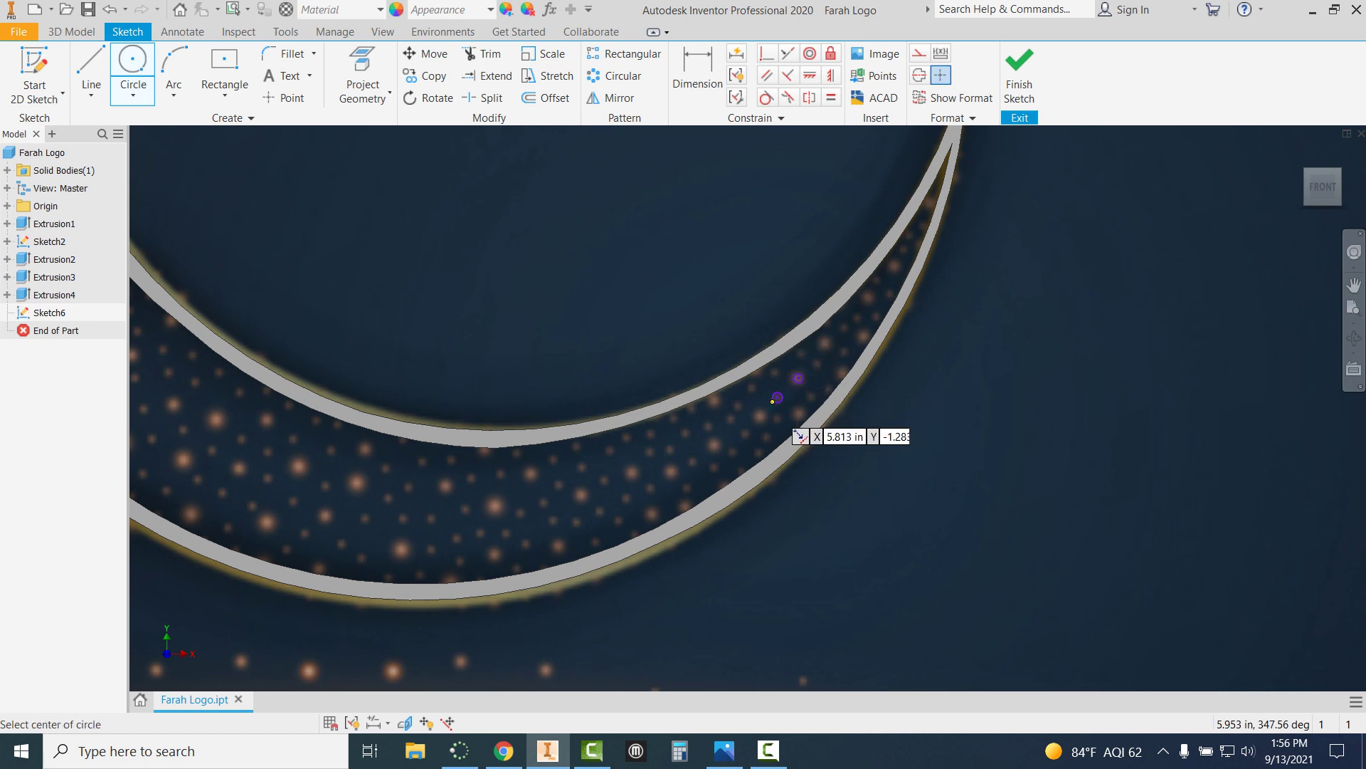
pyautogui.click(758, 415)
pyautogui.click(761, 419)
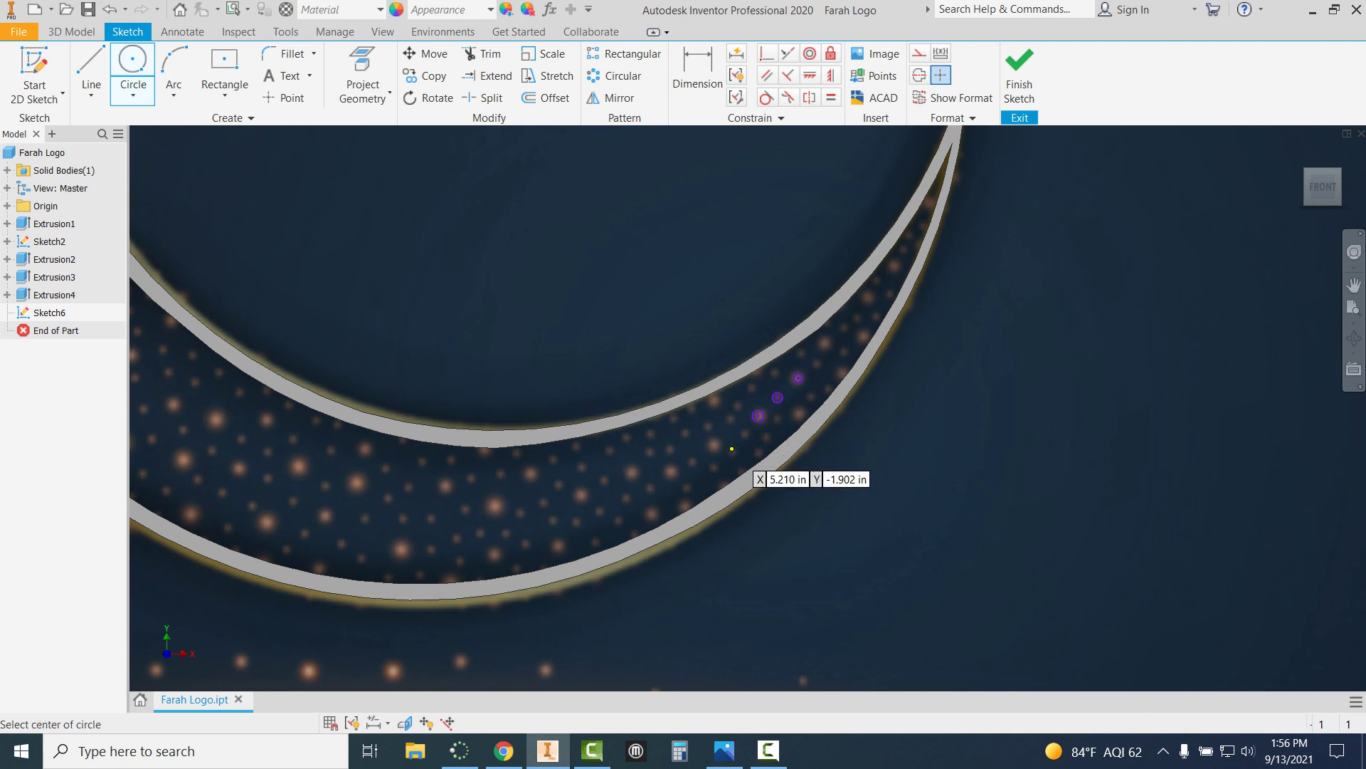
pyautogui.click(715, 447)
pyautogui.click(716, 449)
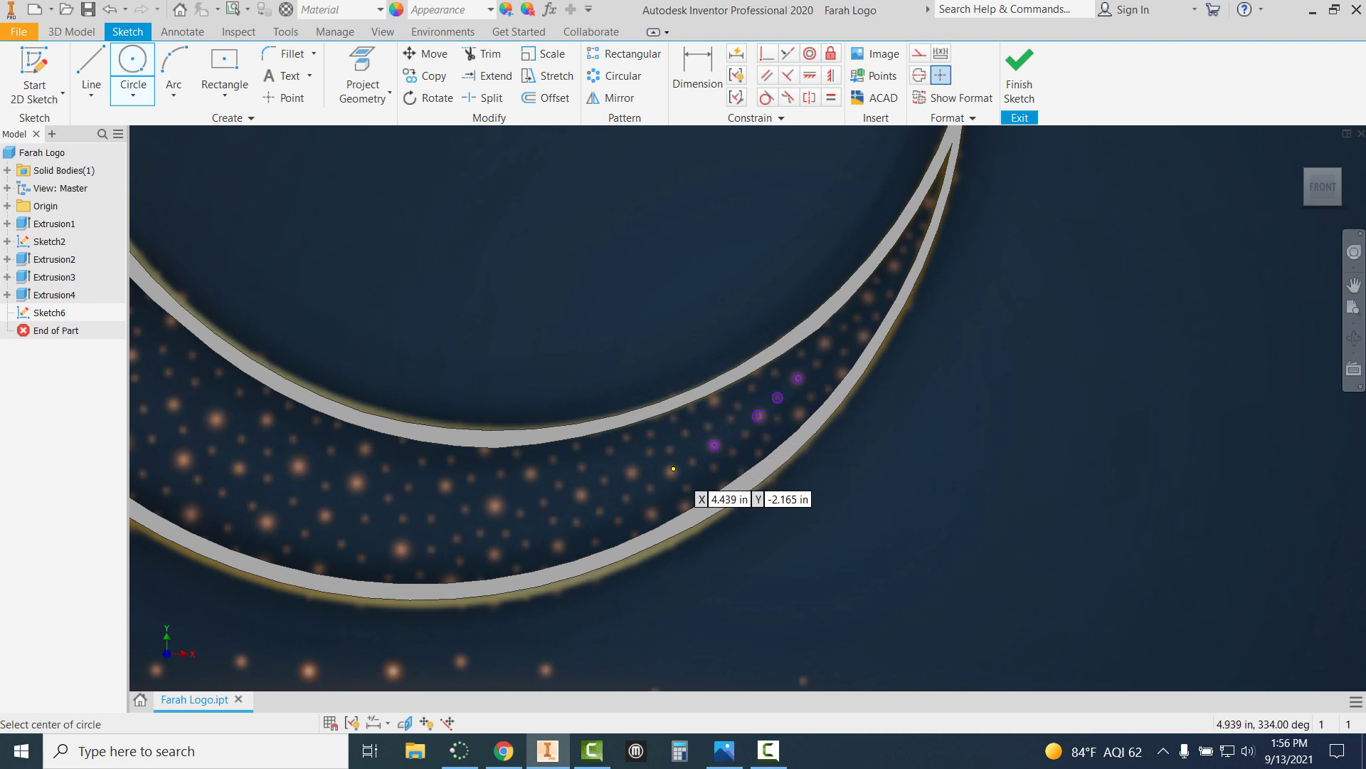
pyautogui.click(671, 473)
pyautogui.click(673, 475)
# Trace five more dots near the recess's inner edge toward the right tip with small circles, making the second one slightly larger.
pyautogui.click(687, 431)
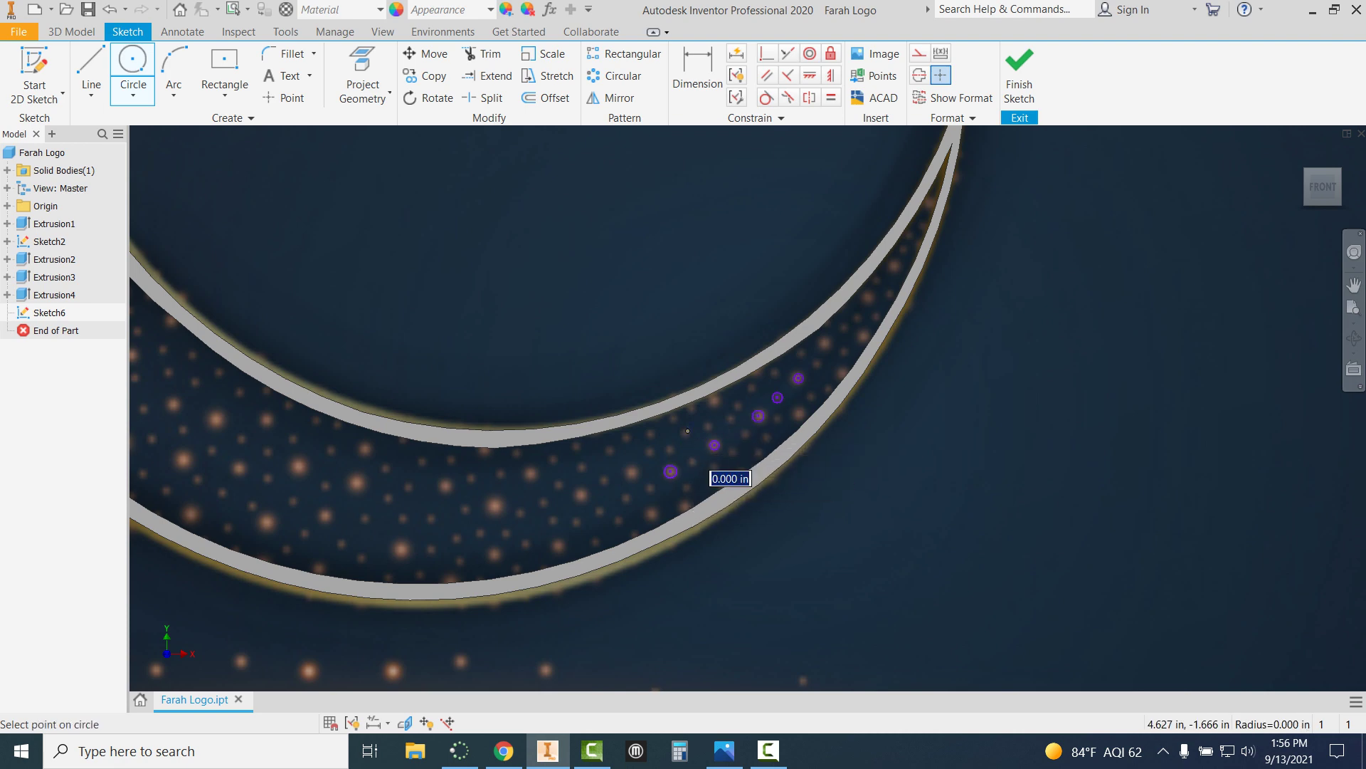
pyautogui.click(688, 434)
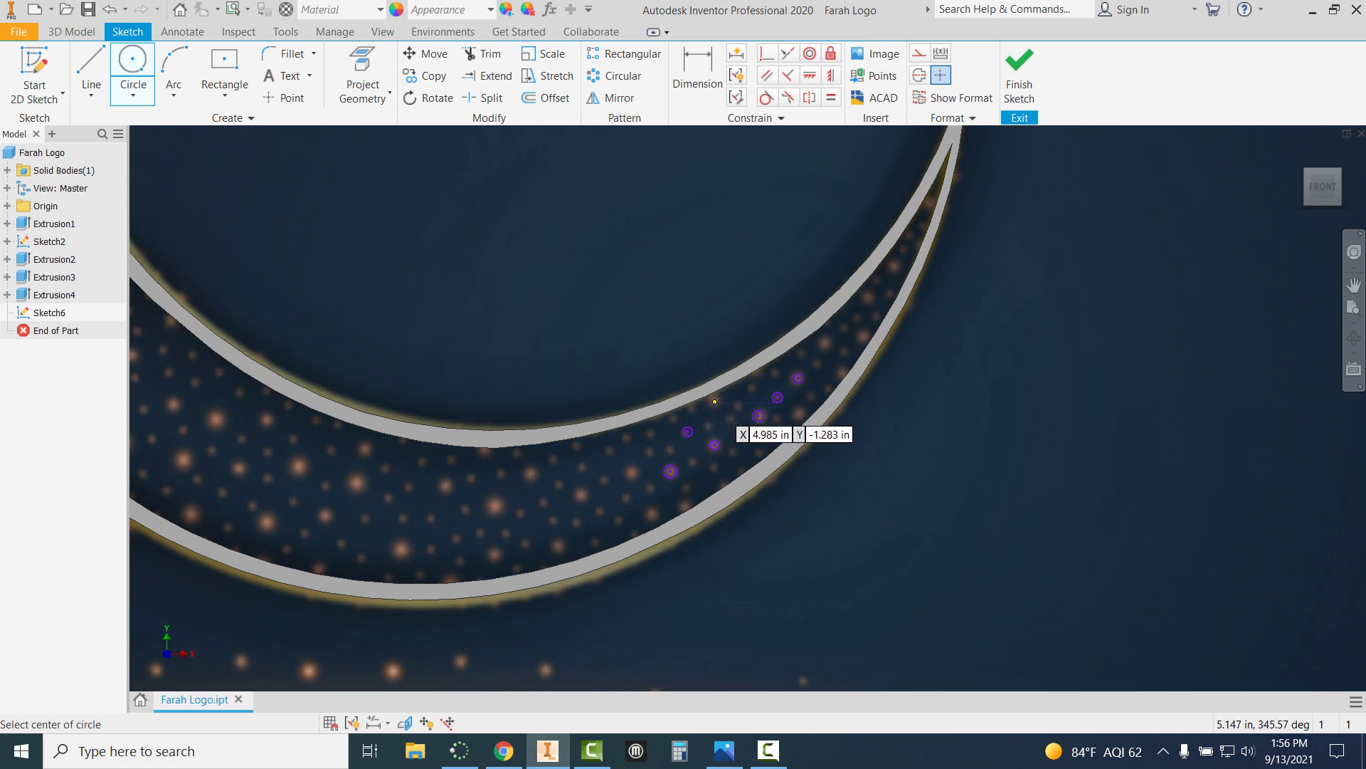
pyautogui.click(714, 401)
pyautogui.click(715, 409)
pyautogui.click(753, 391)
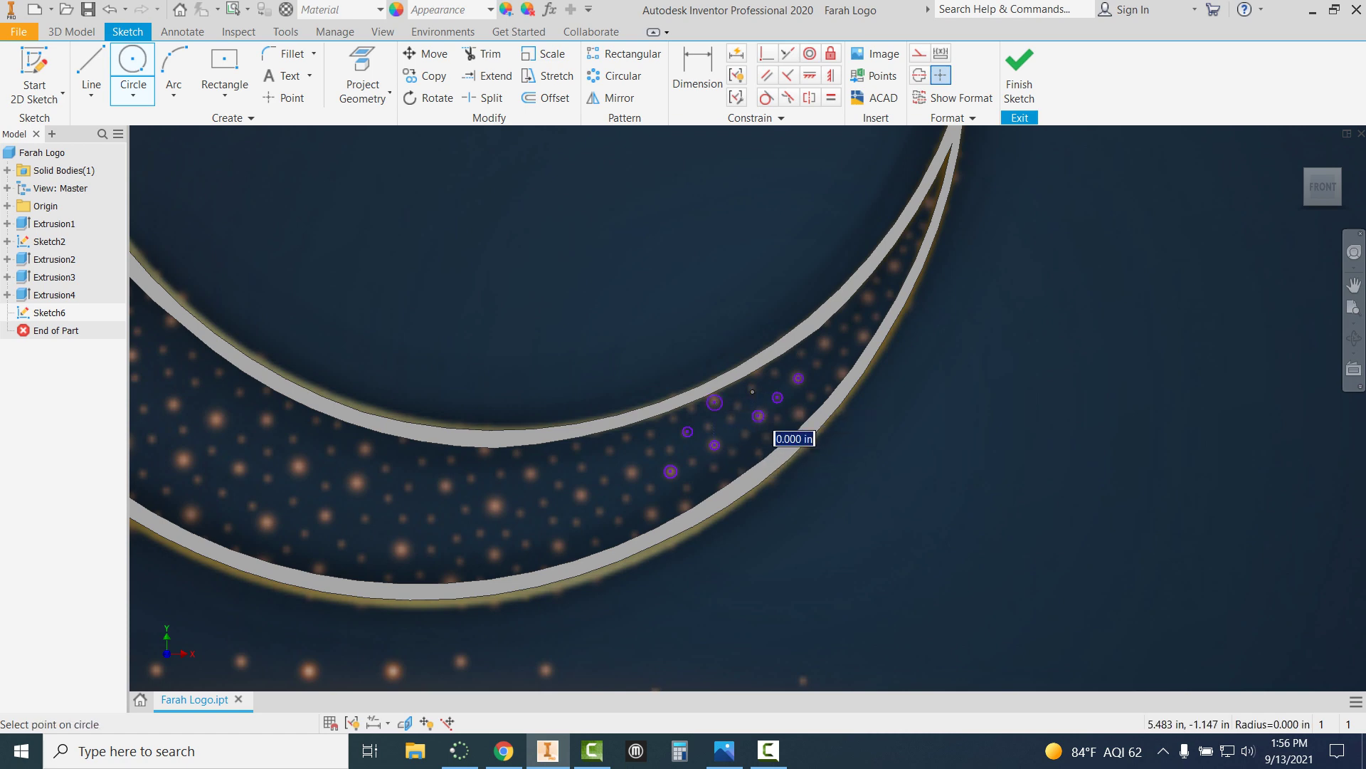
pyautogui.click(748, 393)
pyautogui.click(825, 346)
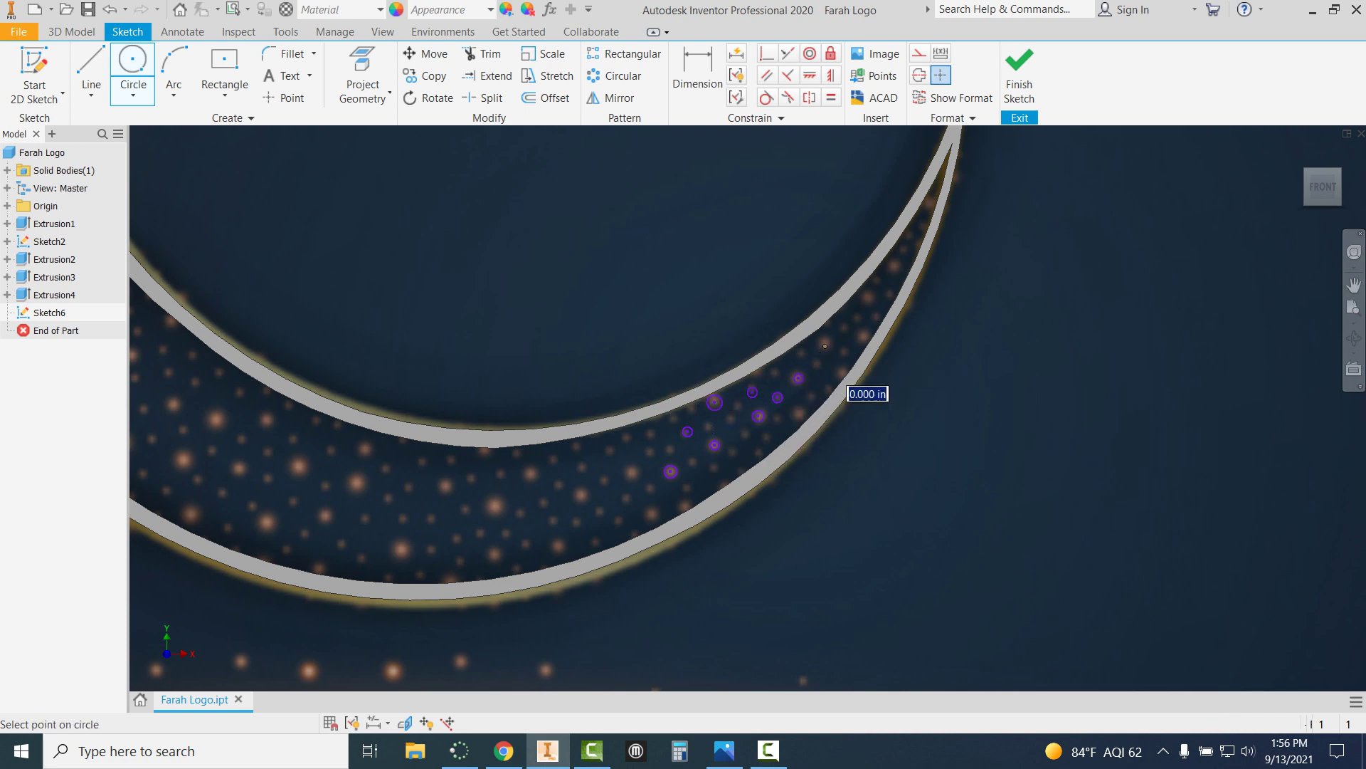
pyautogui.click(824, 351)
pyautogui.click(866, 300)
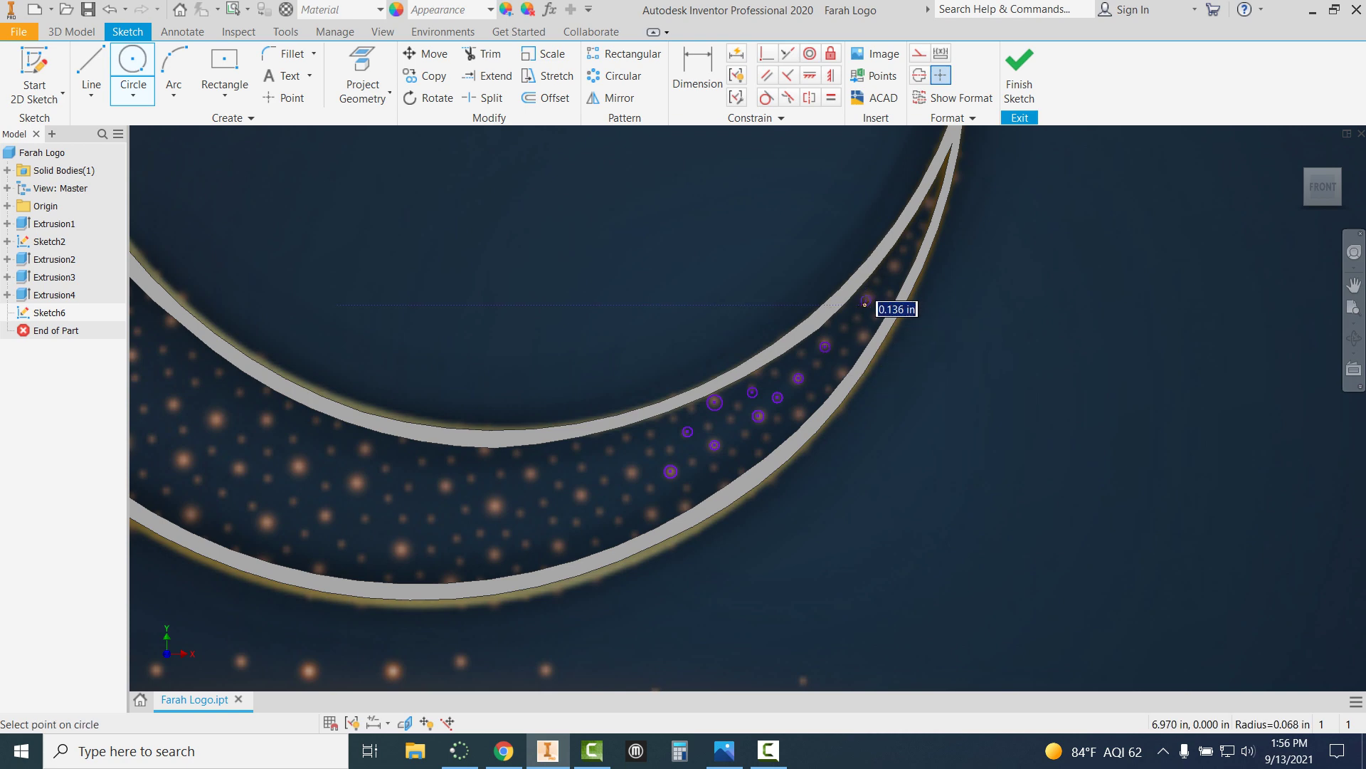
pyautogui.click(867, 305)
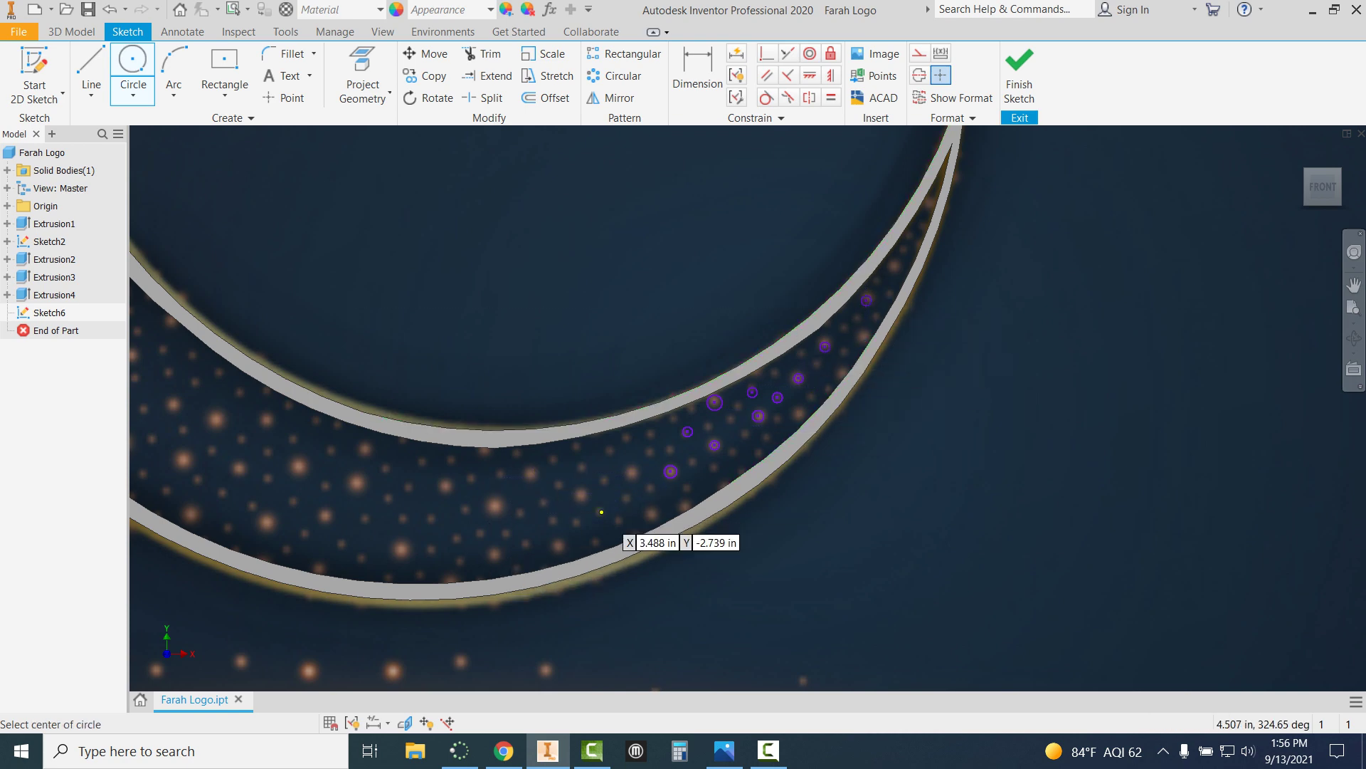